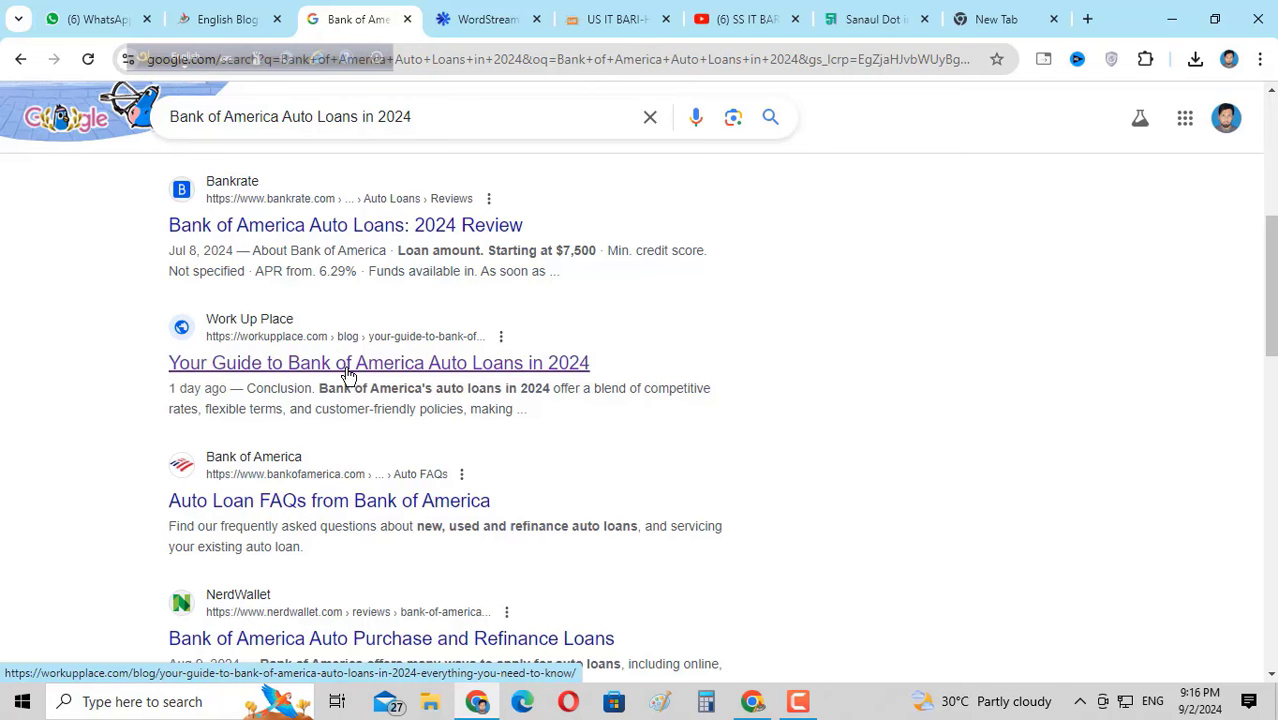
Look through the article list in the Work Up Place blog's English Blog category
click(258, 19)
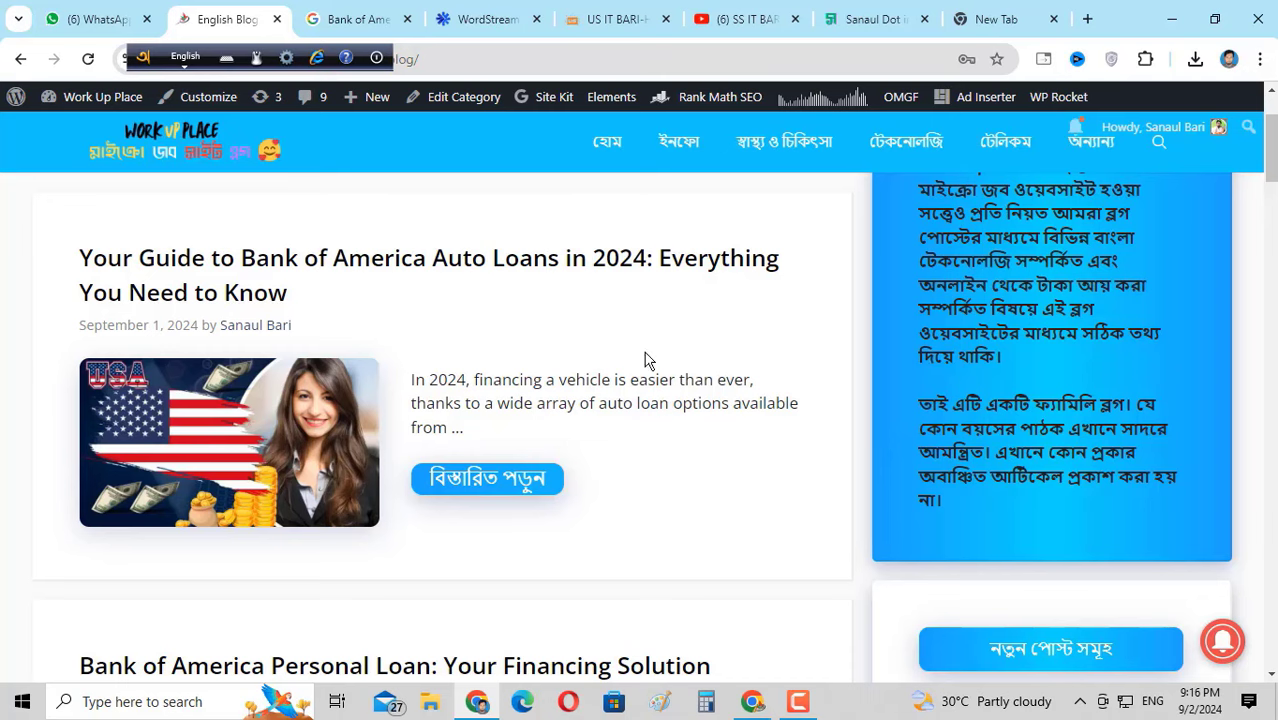
scroll(600, 366, down, 9)
scroll(600, 370, down, 6)
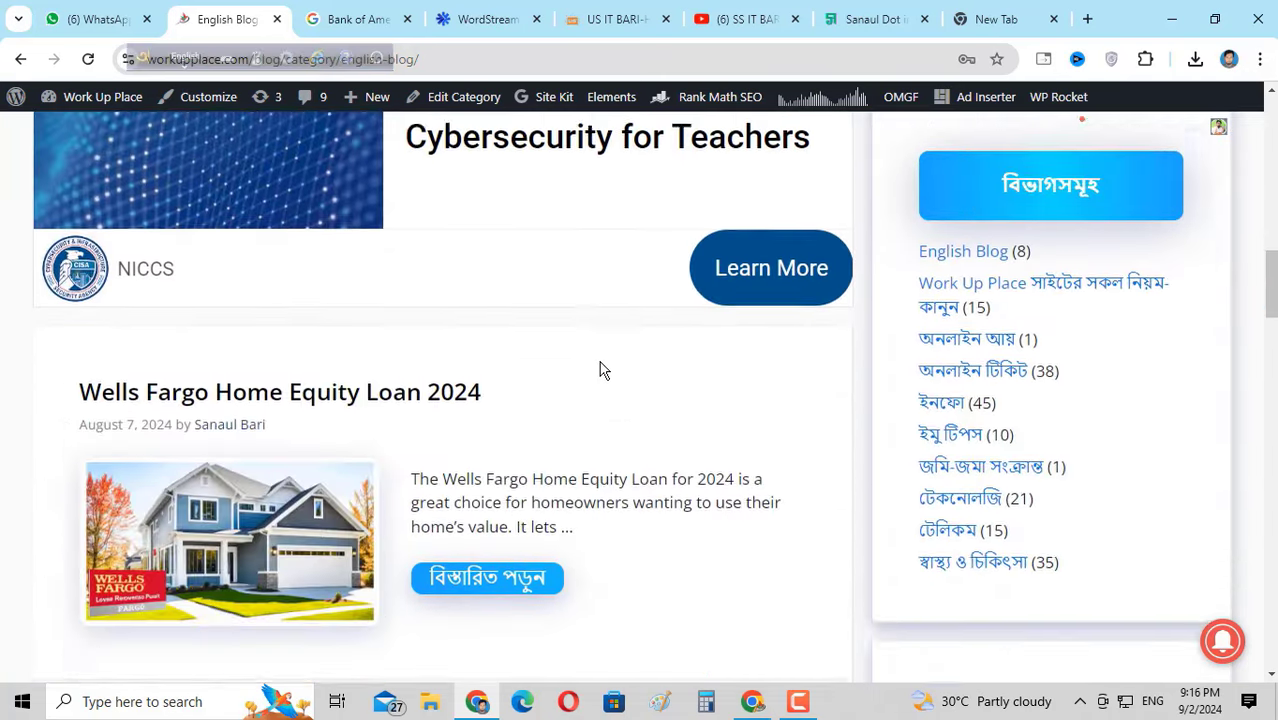
scroll(600, 370, down, 6)
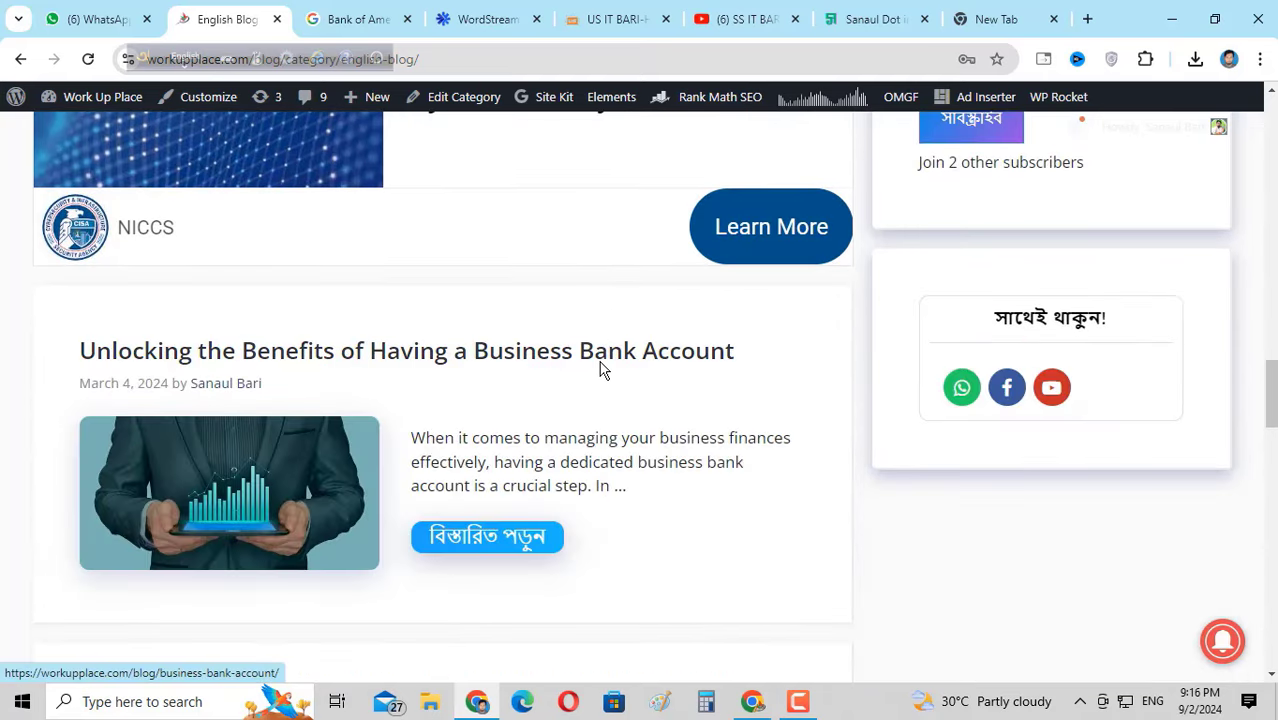
scroll(600, 370, down, 6)
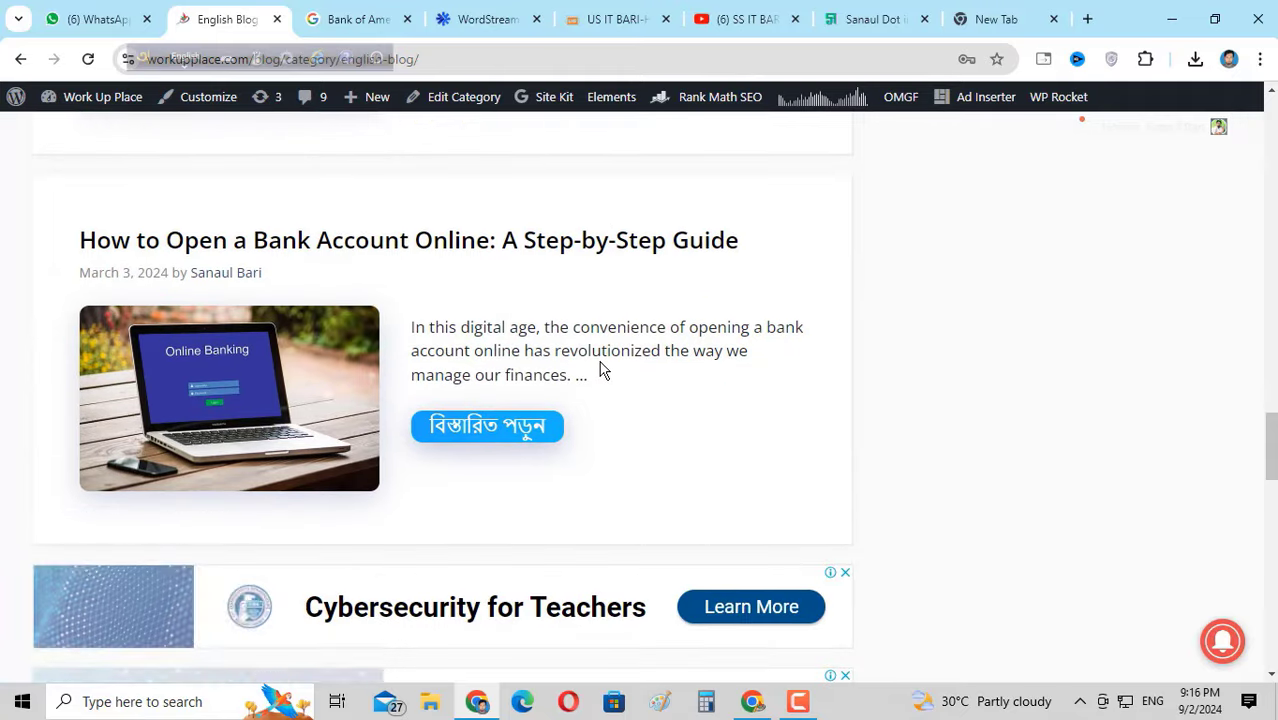
scroll(605, 370, up, 4)
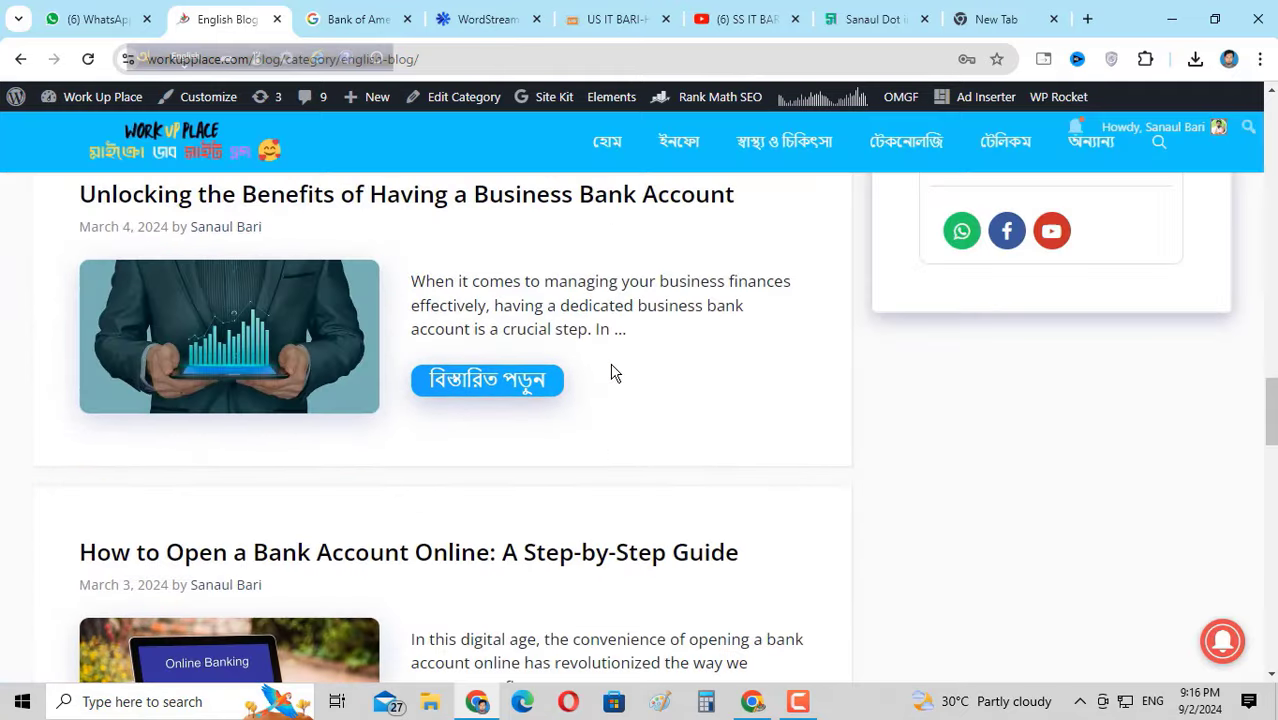
Examine the Google results for "Bank of America Auto Loans in 2024" and where the Work Up Place article ranks
click(335, 20)
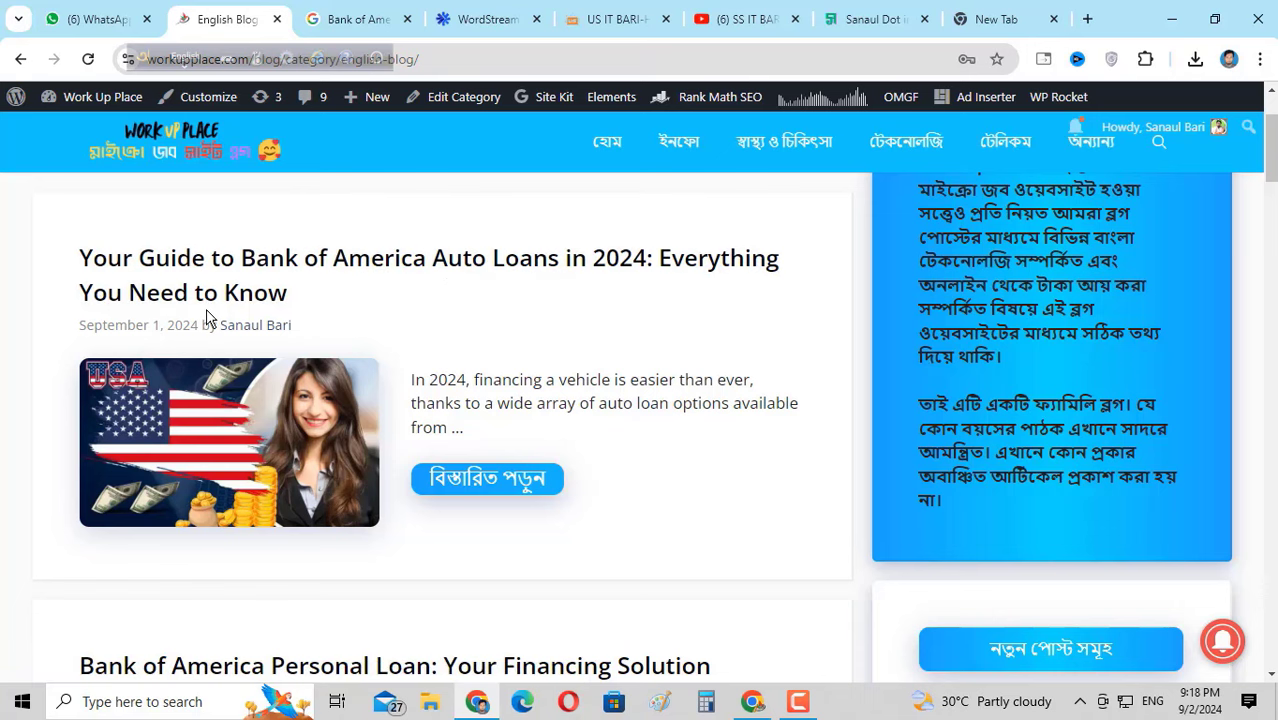
click(357, 19)
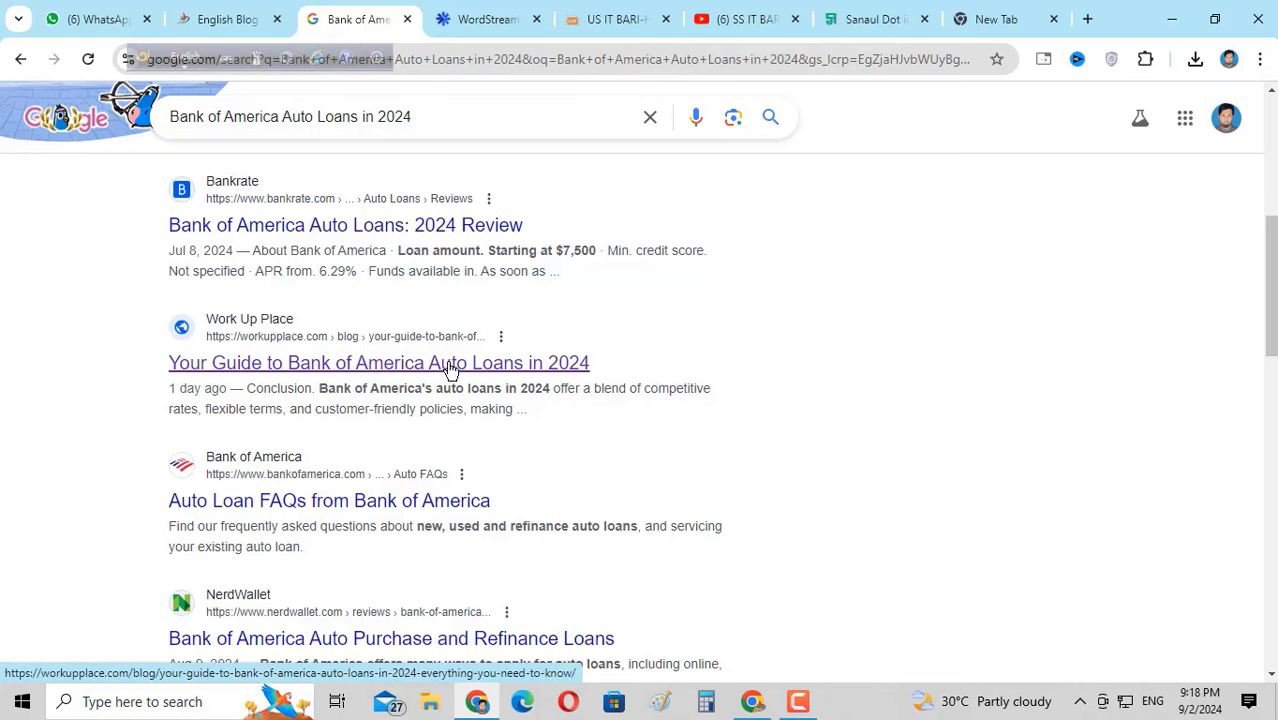
scroll(405, 442, up, 4)
scroll(405, 440, down, 5)
scroll(405, 440, up, 7)
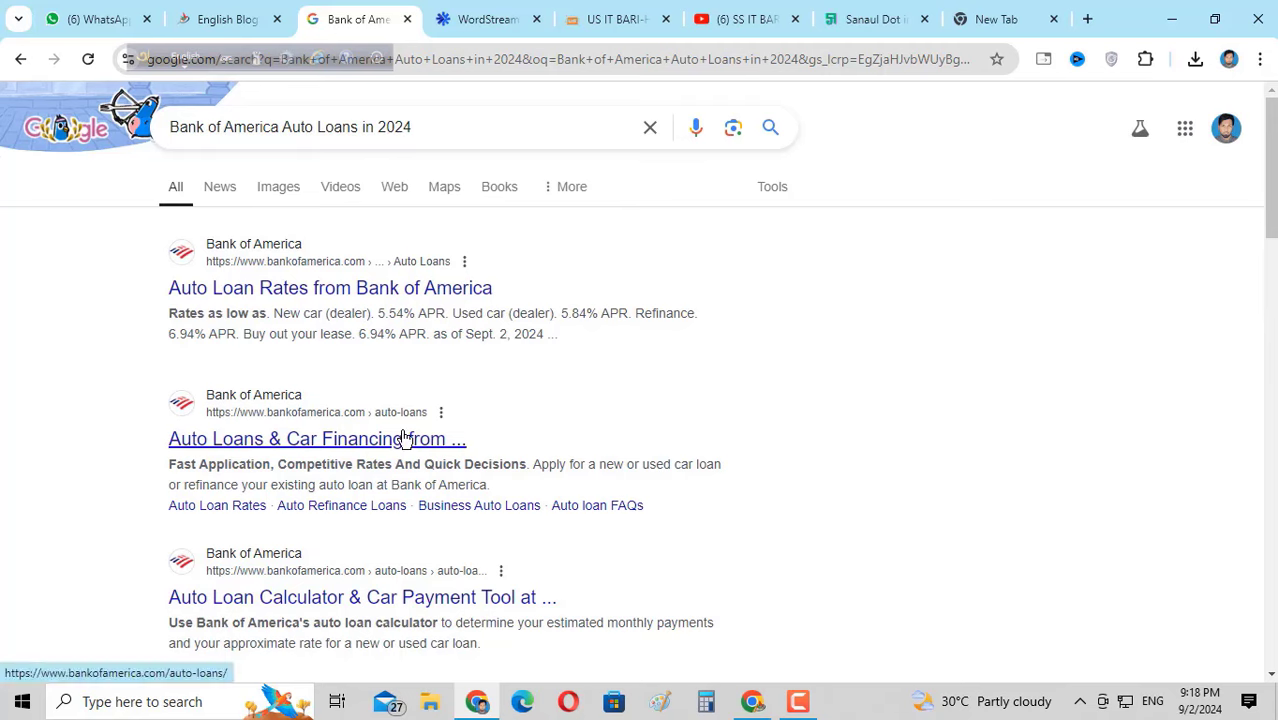
scroll(405, 440, down, 5)
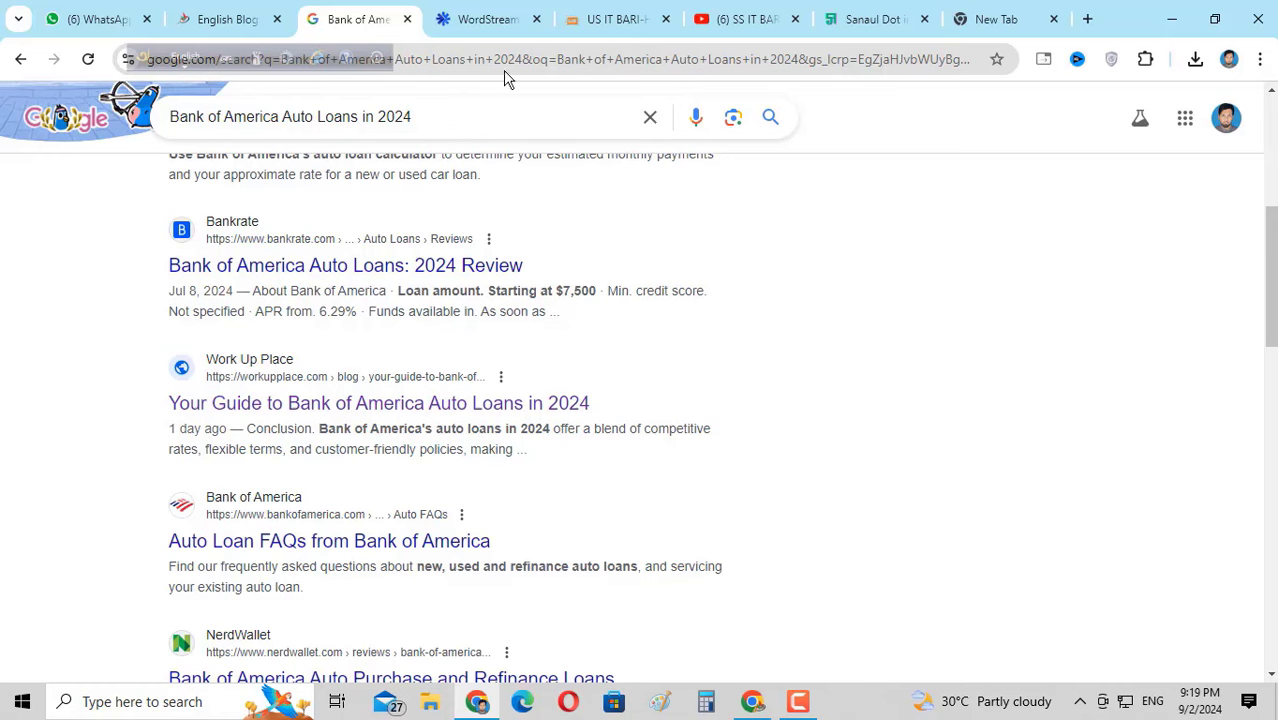
Check the search volume of the keyword "bank of america auto loans" in the WordStream keyword results
click(490, 19)
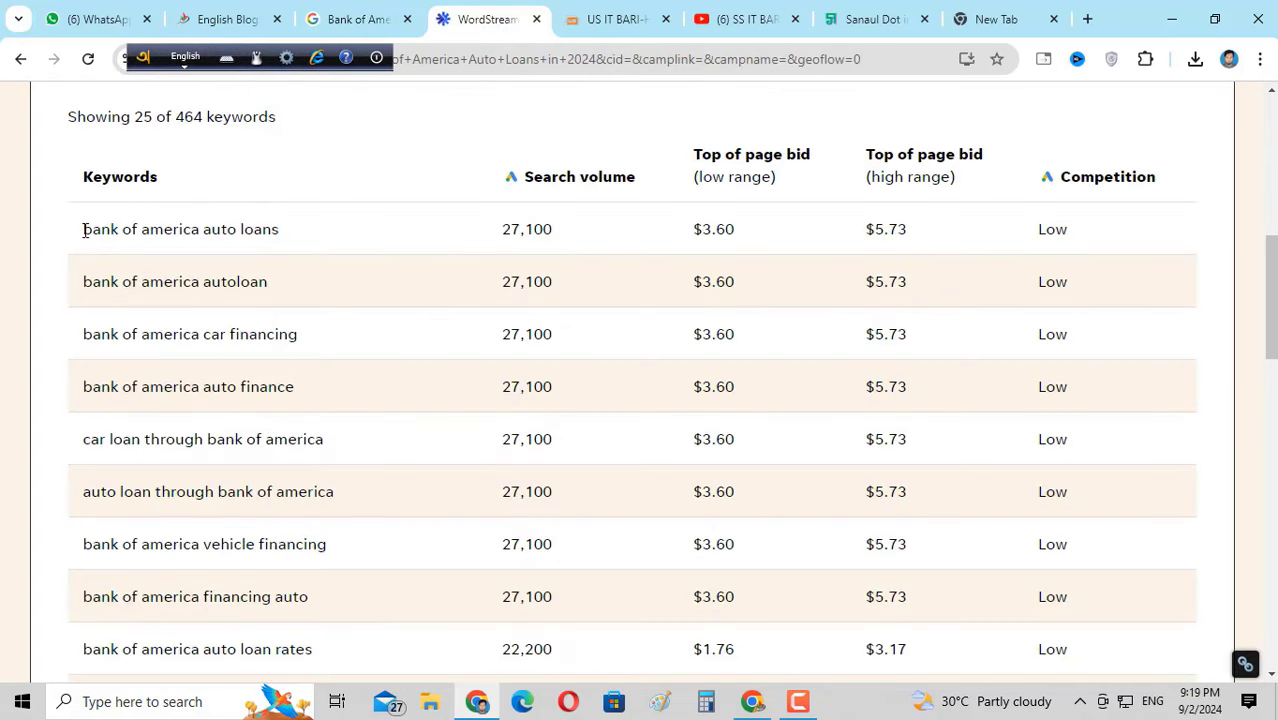
drag(85, 230, 294, 240)
click(252, 236)
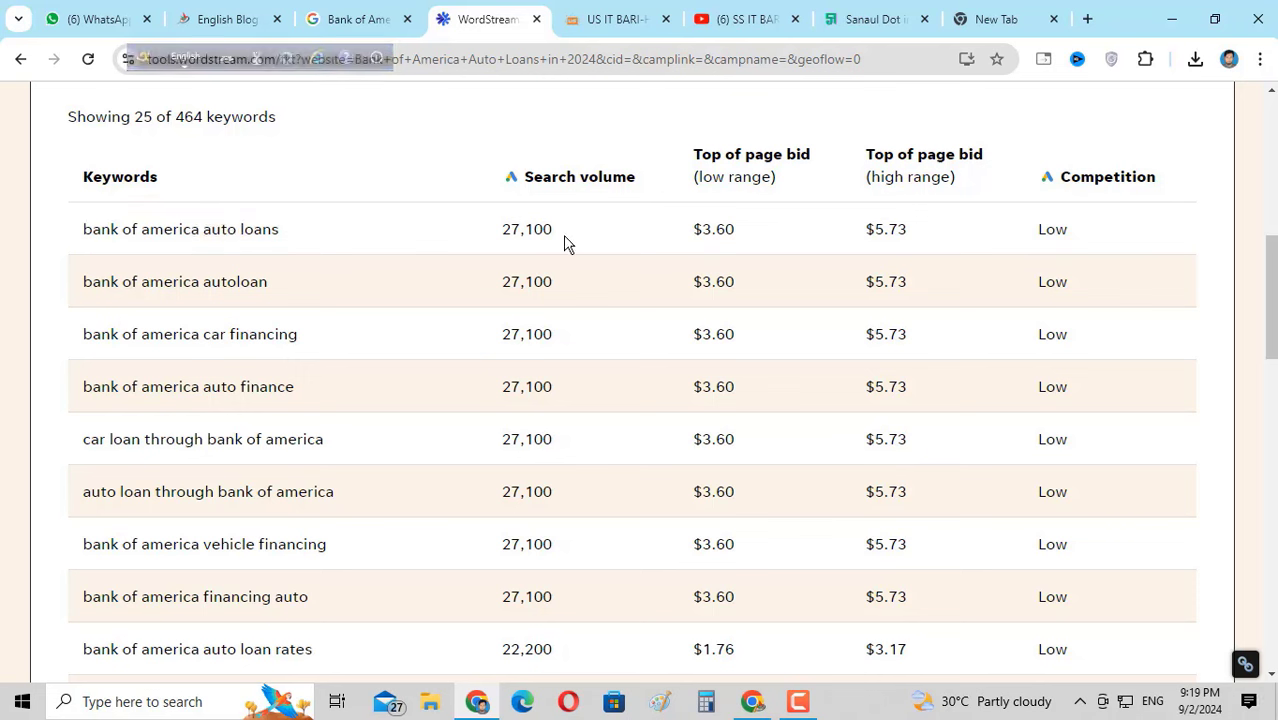
double_click(534, 229)
drag(599, 240, 501, 231)
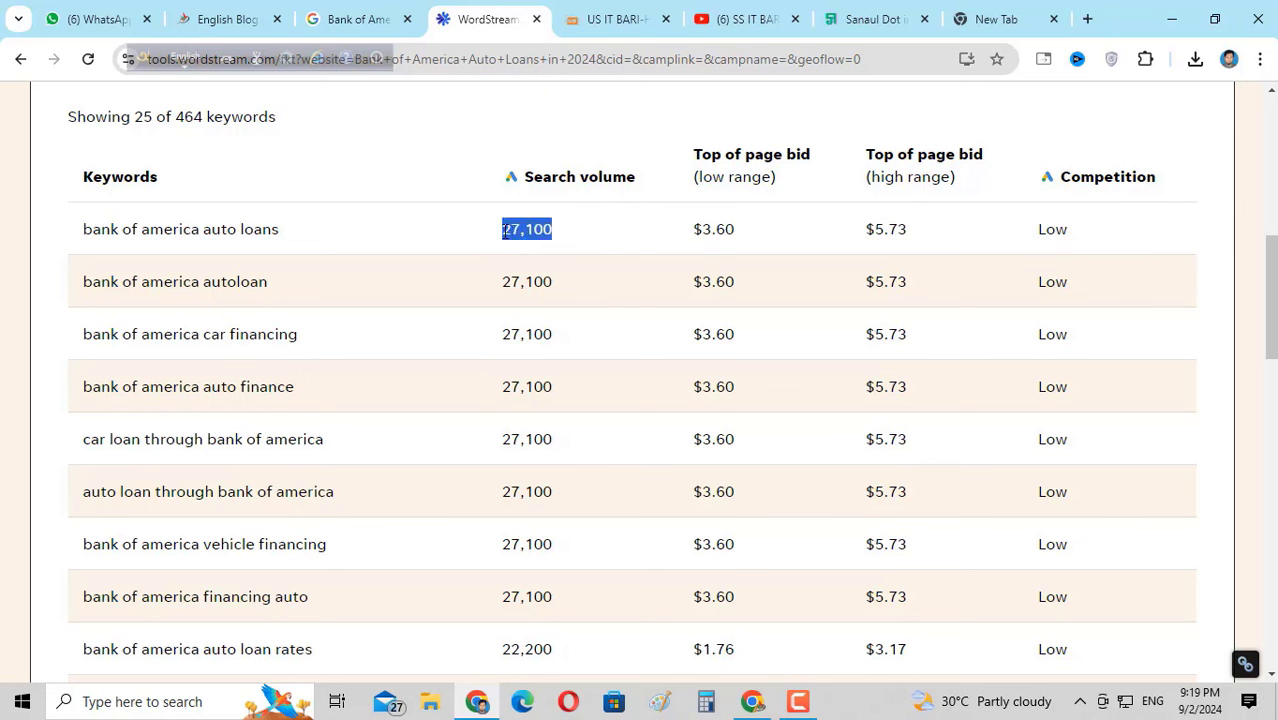
click(593, 240)
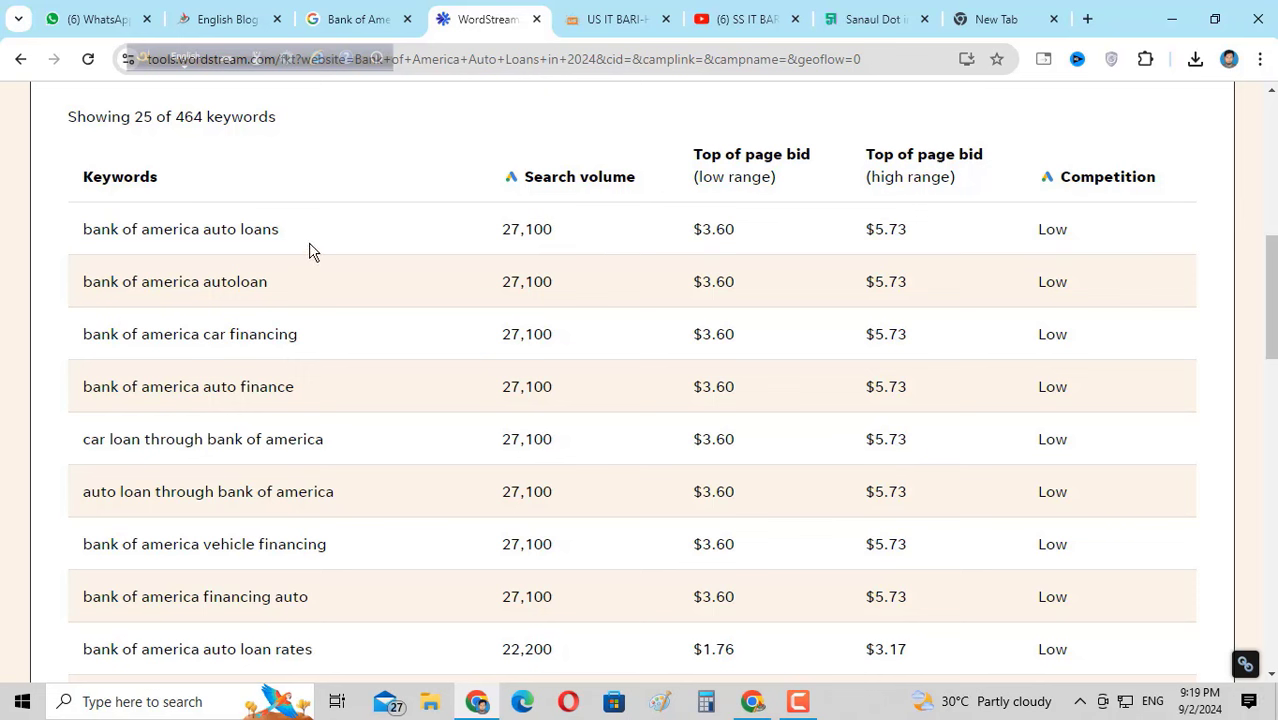
Check the low and high page bids and the competition level for "bank of america auto loans"
drag(308, 245, 82, 222)
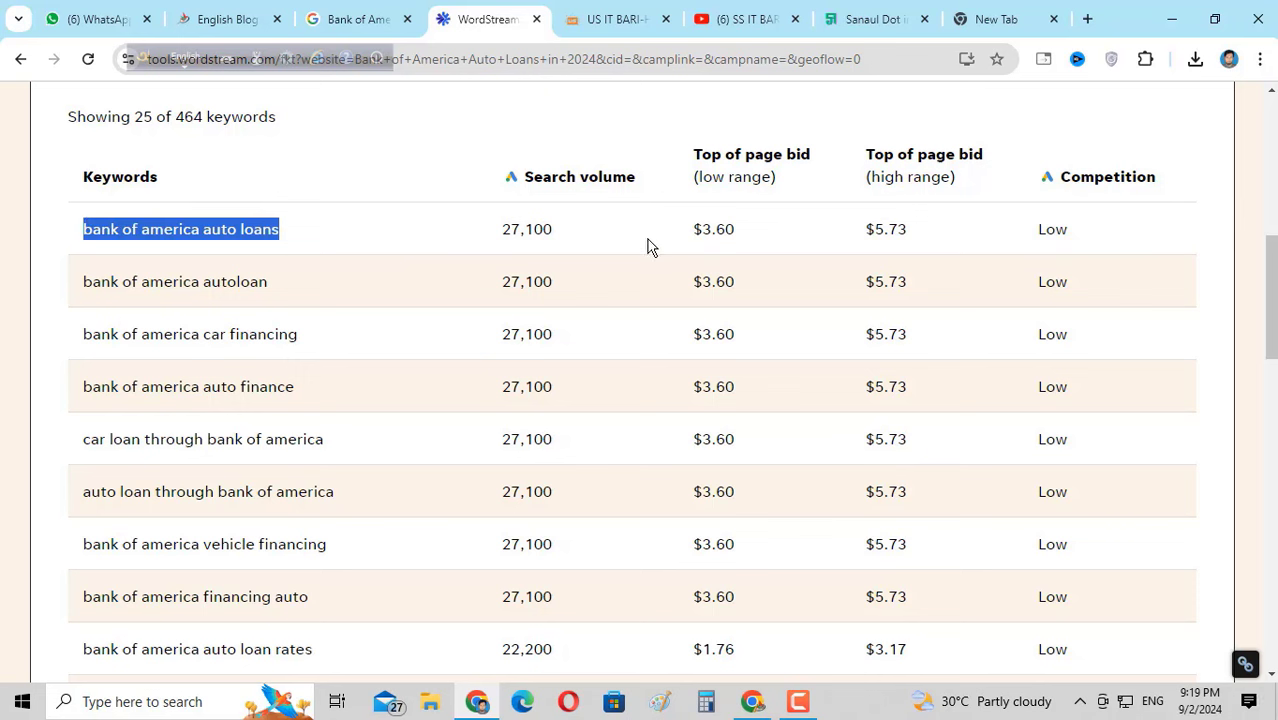
drag(740, 238, 697, 232)
click(685, 234)
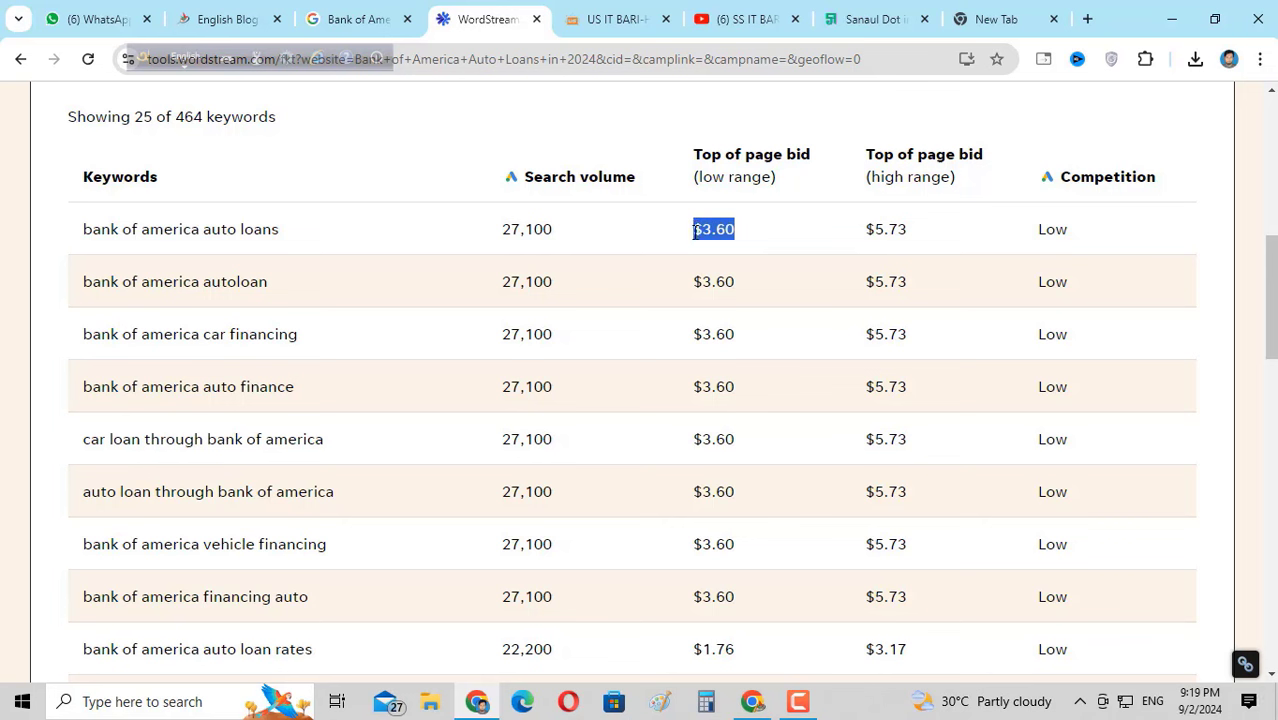
click(762, 240)
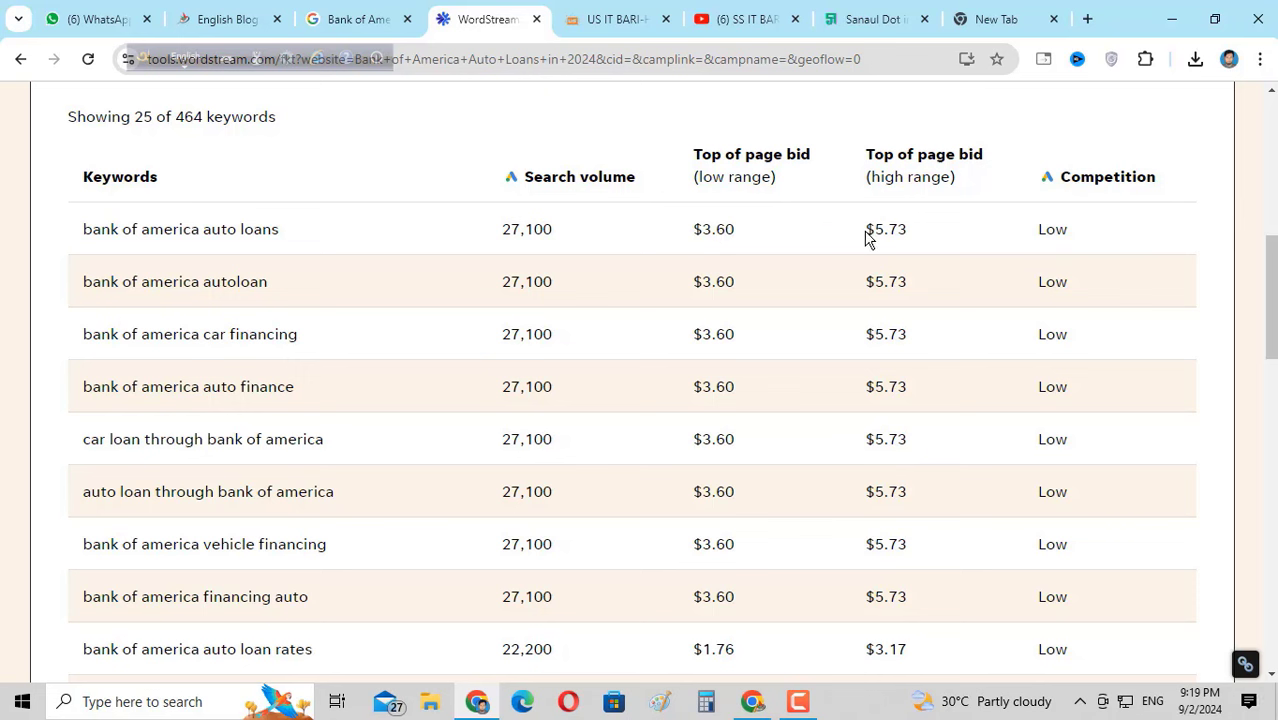
drag(907, 232, 864, 245)
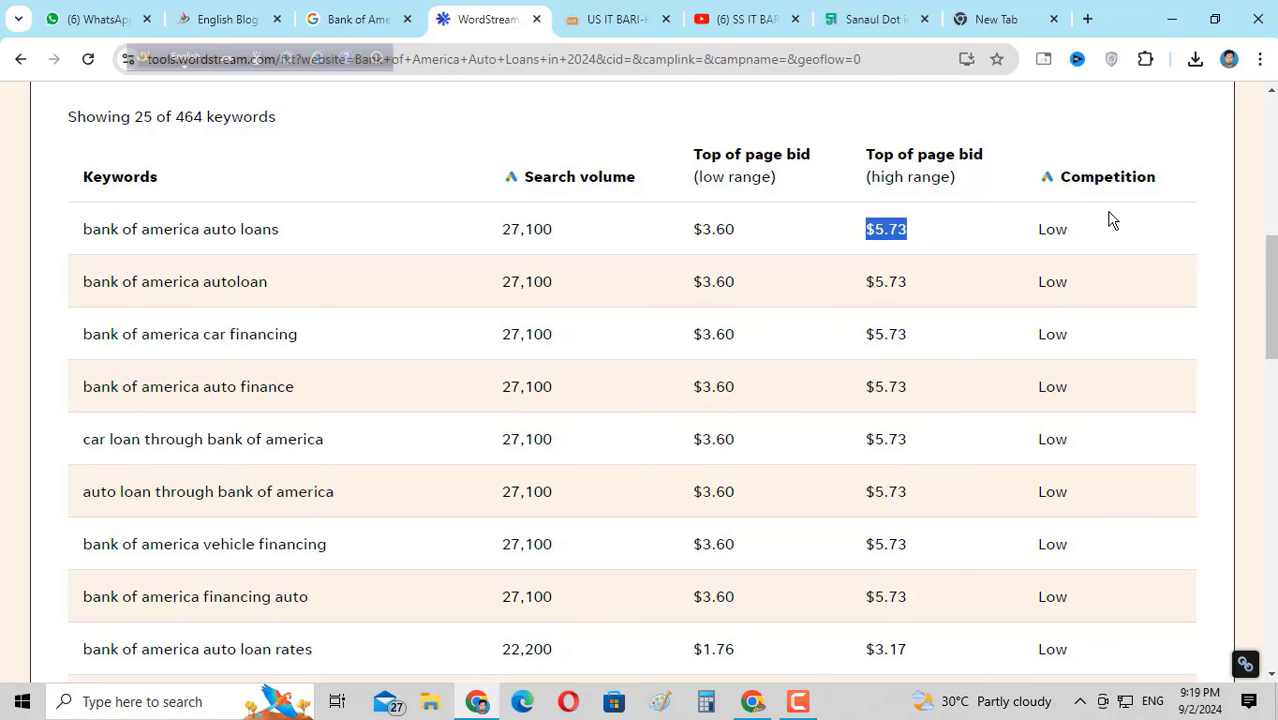
drag(1078, 237, 1042, 233)
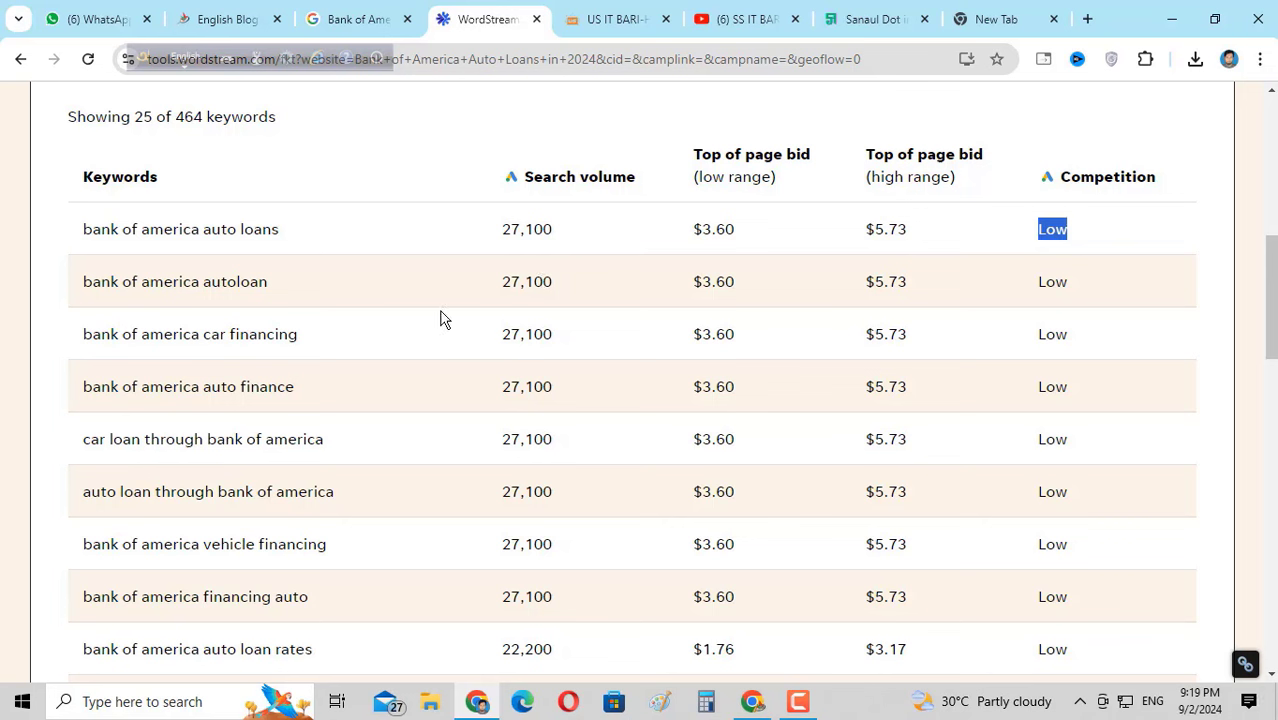
drag(565, 240, 493, 241)
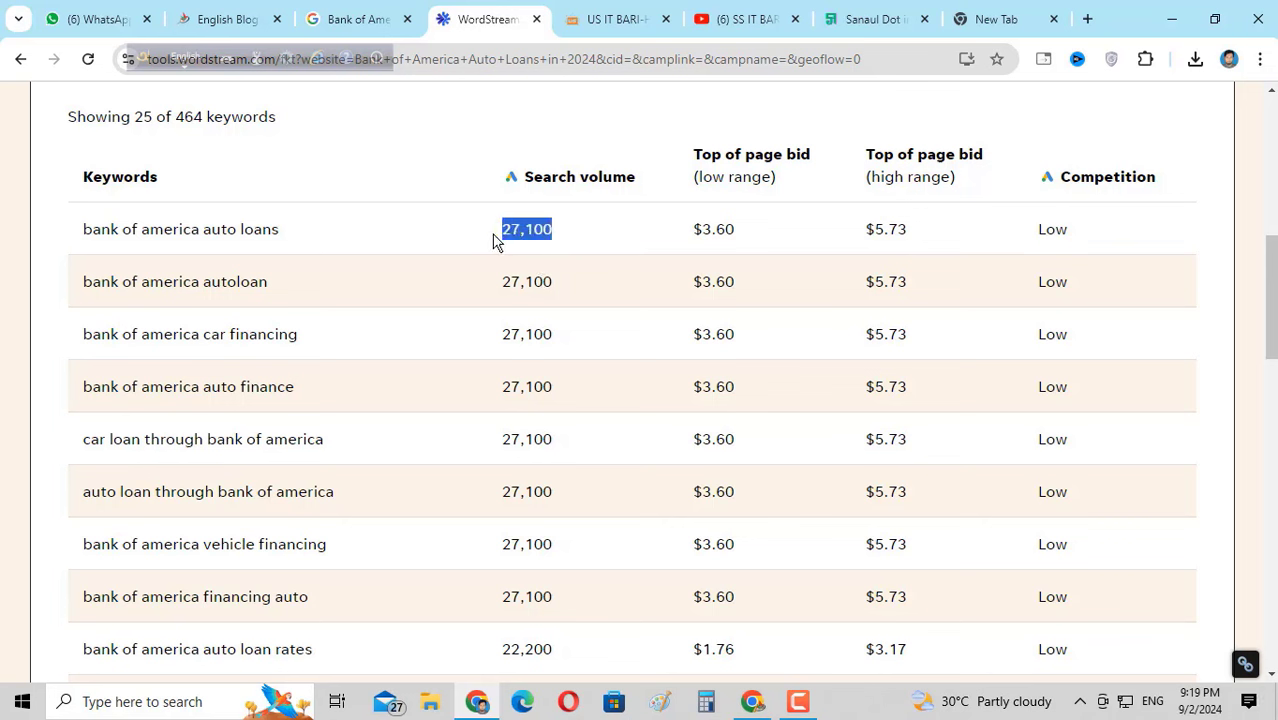
drag(1076, 233, 1042, 233)
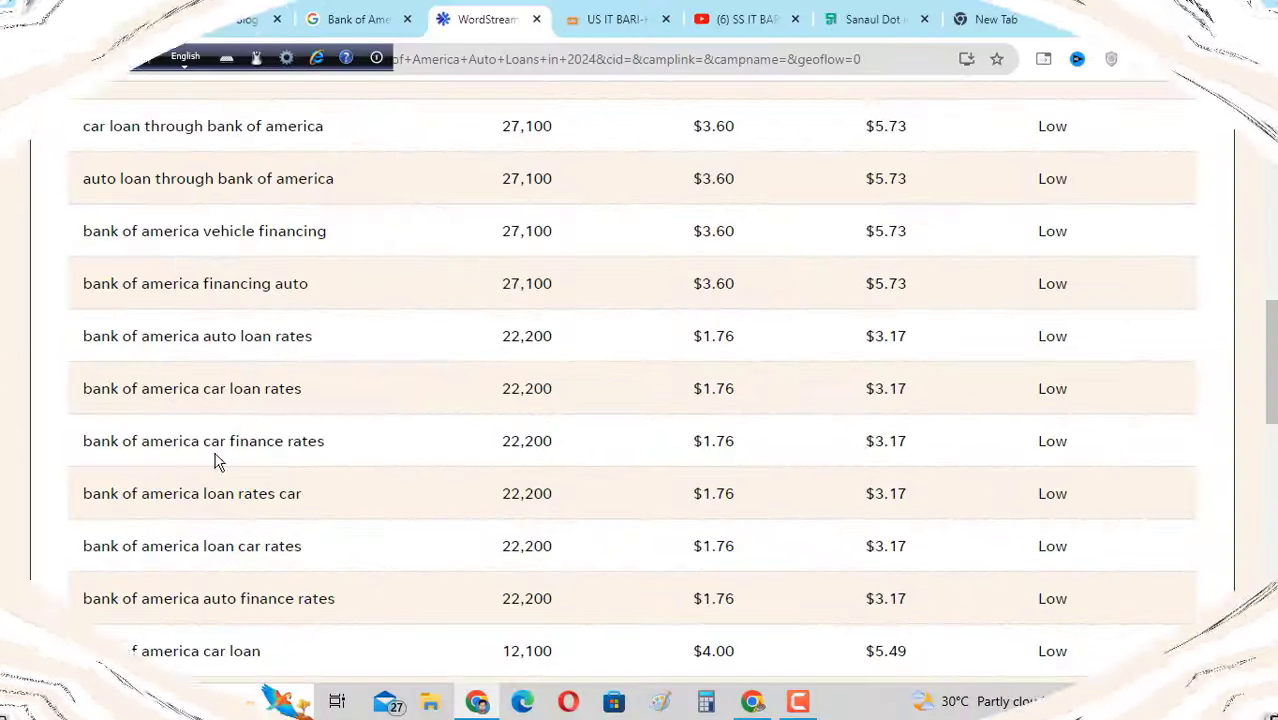
Copy the keyword "bank of america car finance rates" from the WordStream list into the empty "English post" Word document
drag(351, 447, 86, 440)
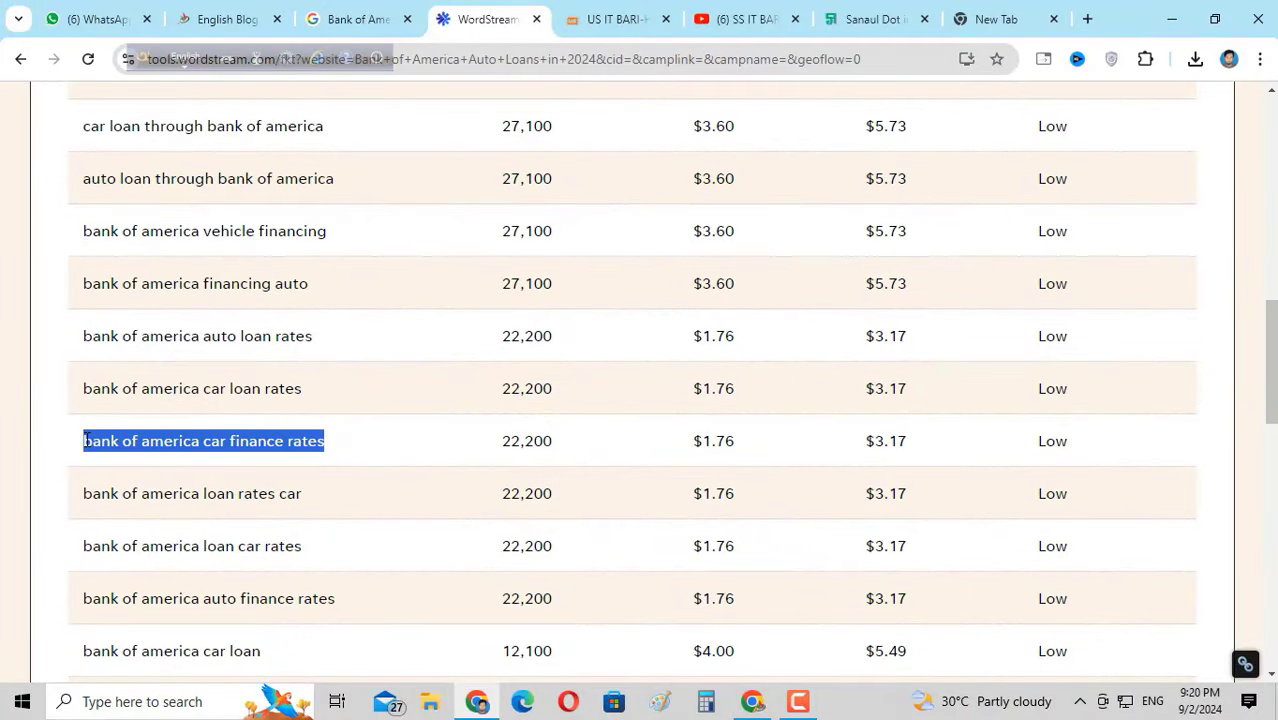
right_click(118, 440)
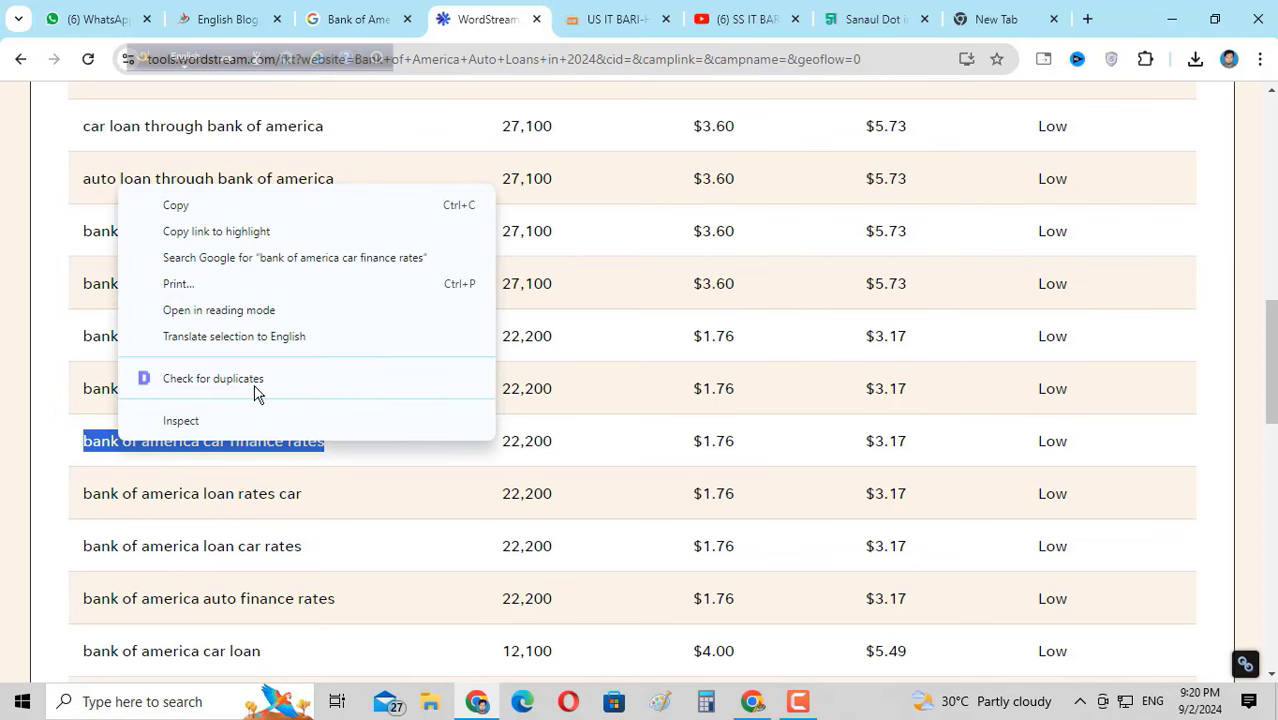
click(203, 211)
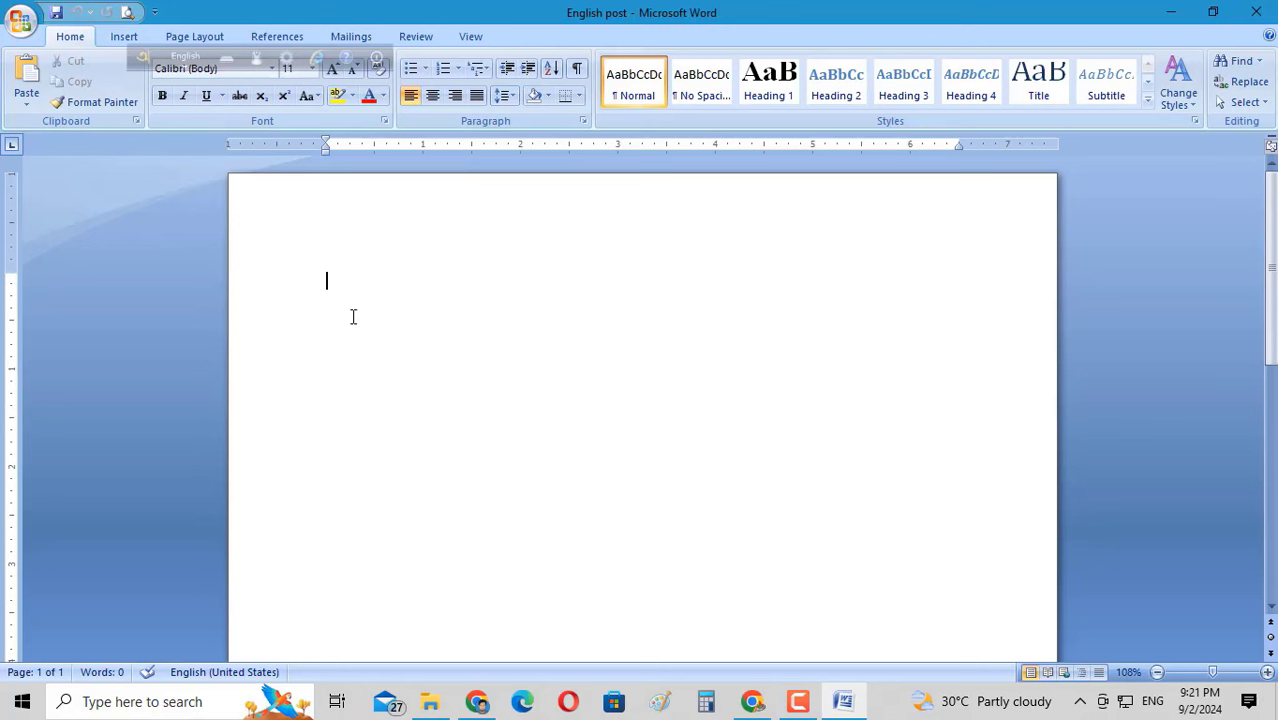
key(ctrl+v)
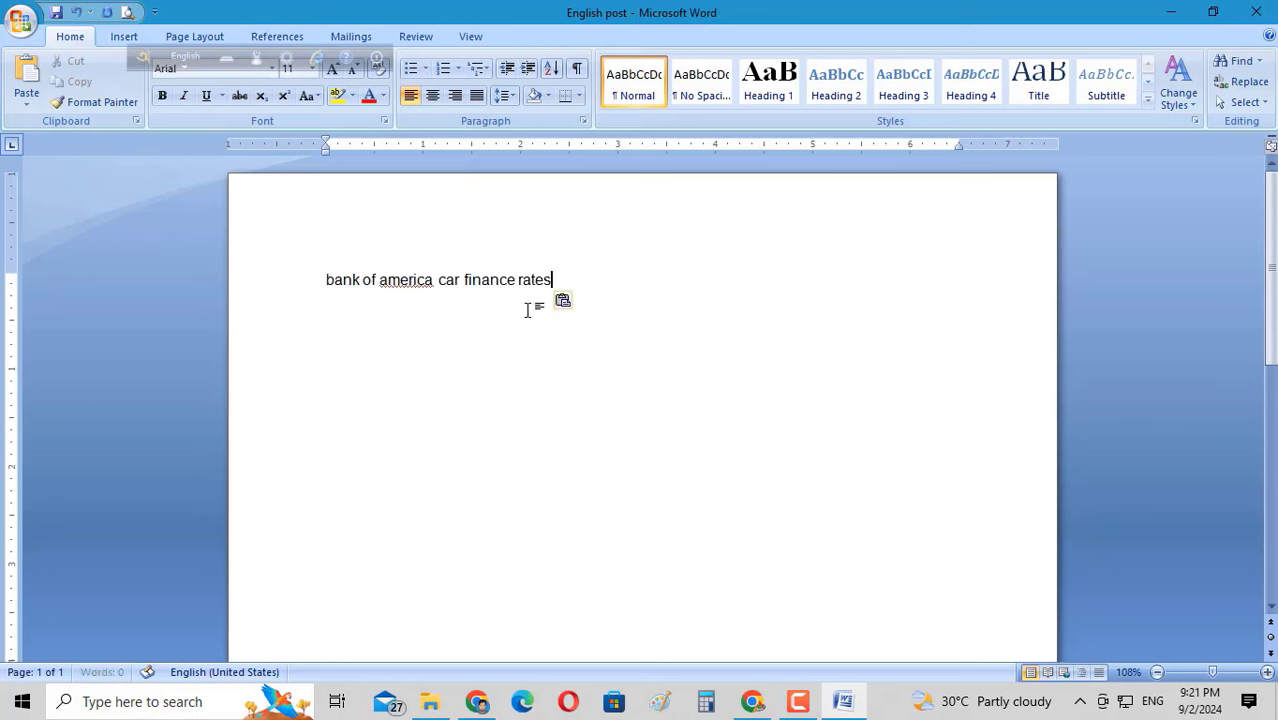
Copy the keyword from the Word document and search Google for "bank of america car finance rates" in Chrome's empty tab
drag(556, 279, 298, 276)
right_click(364, 280)
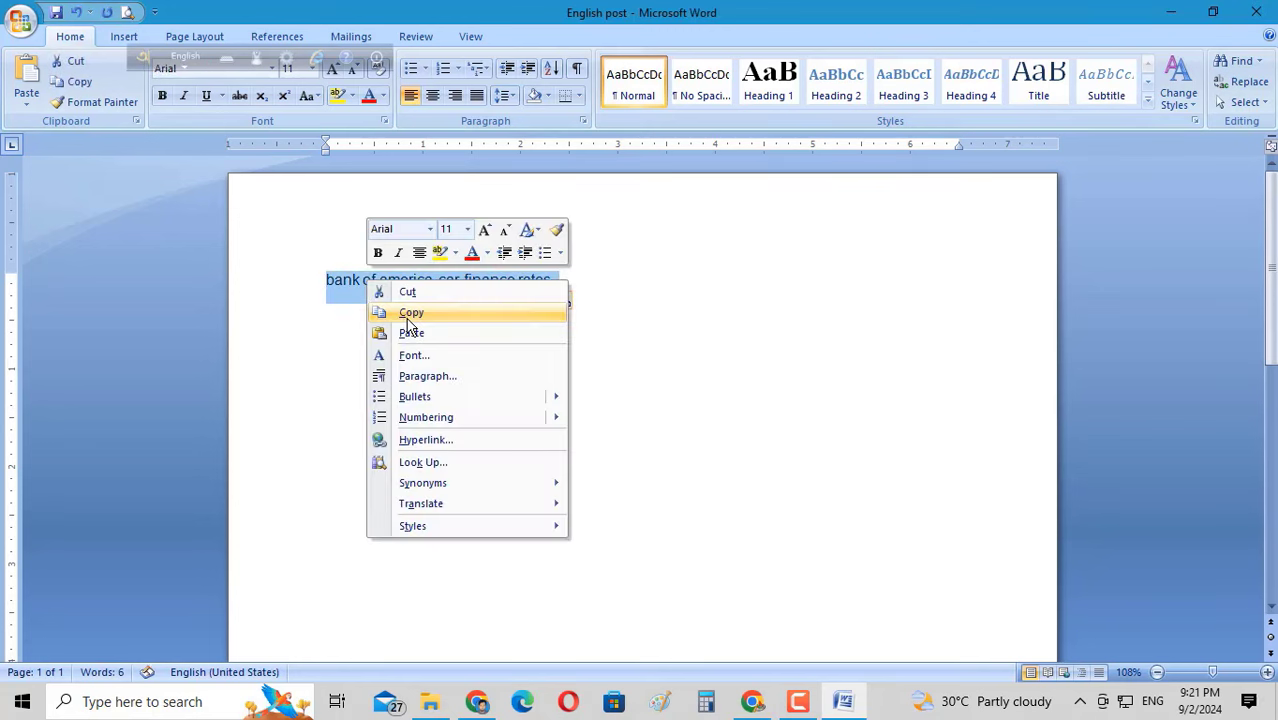
click(405, 318)
click(477, 703)
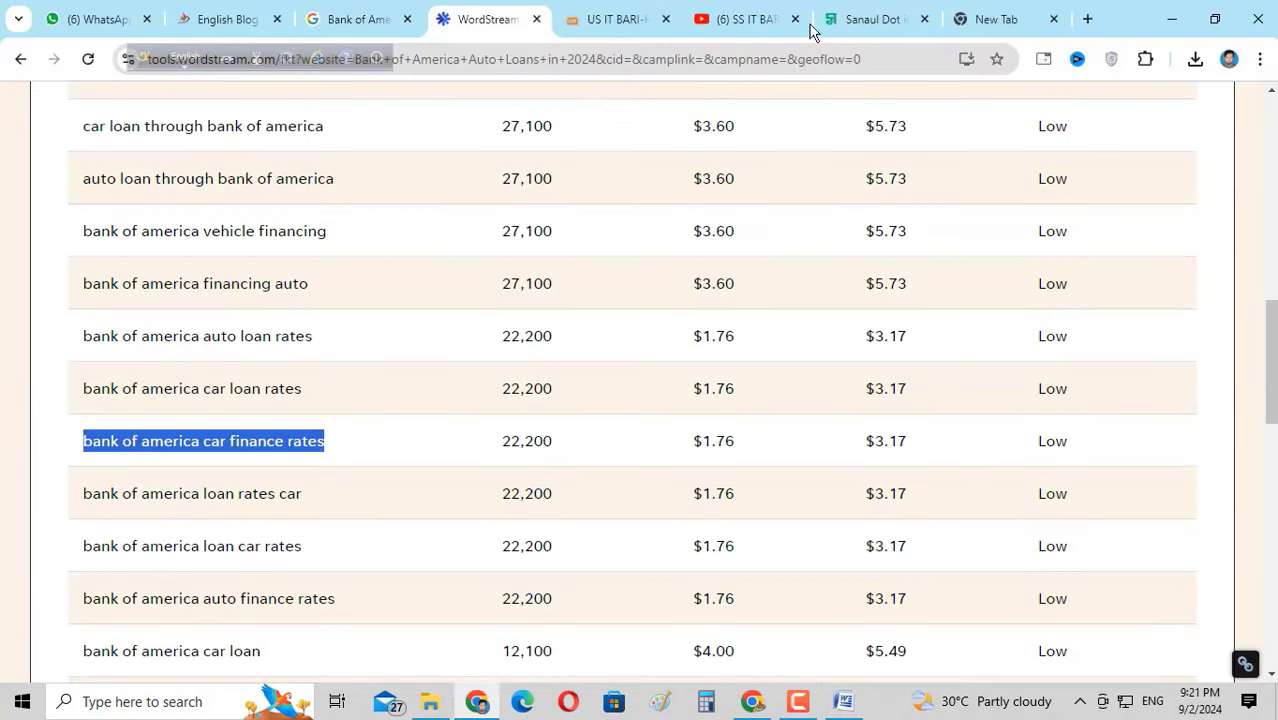
click(1000, 20)
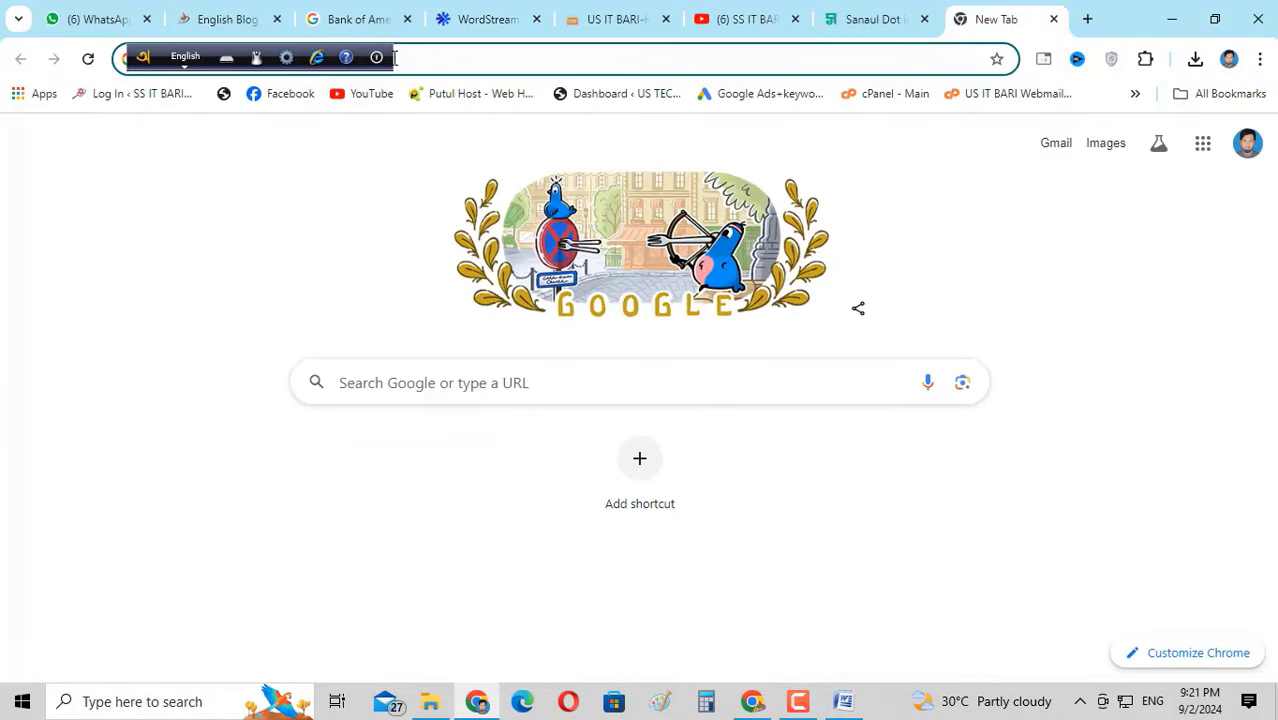
click(449, 62)
key(ctrl+v)
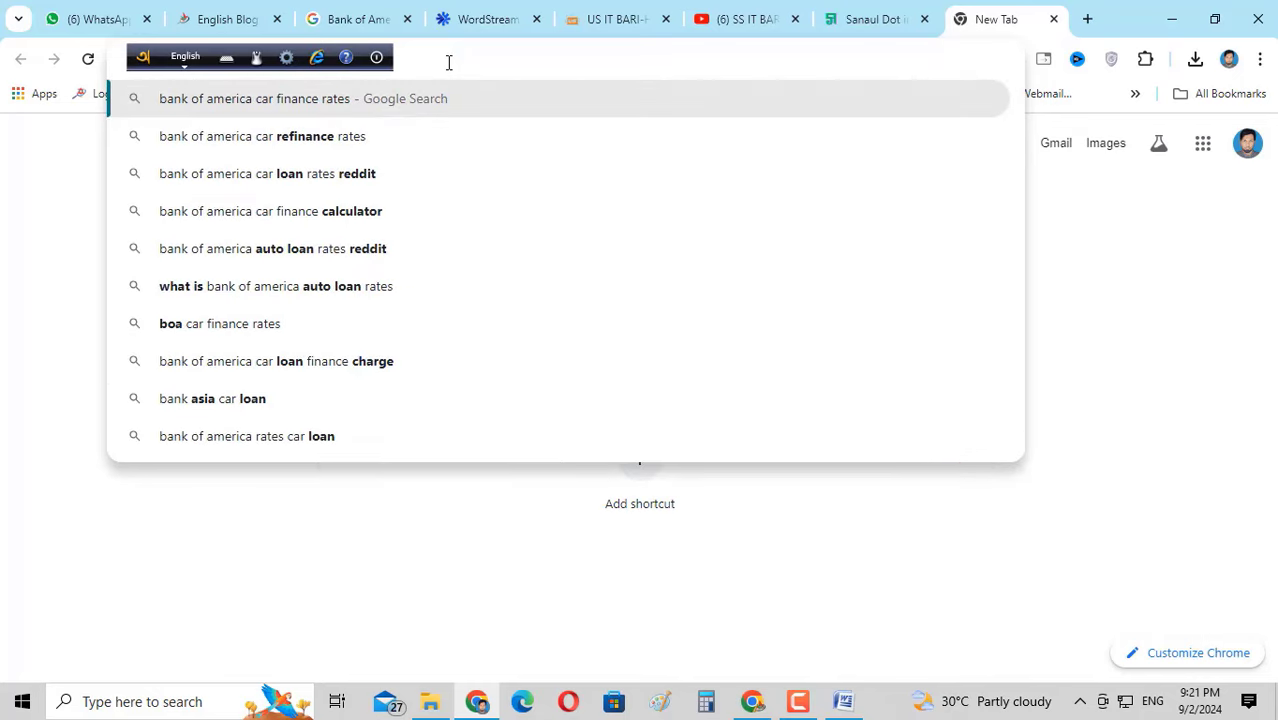
key(Return)
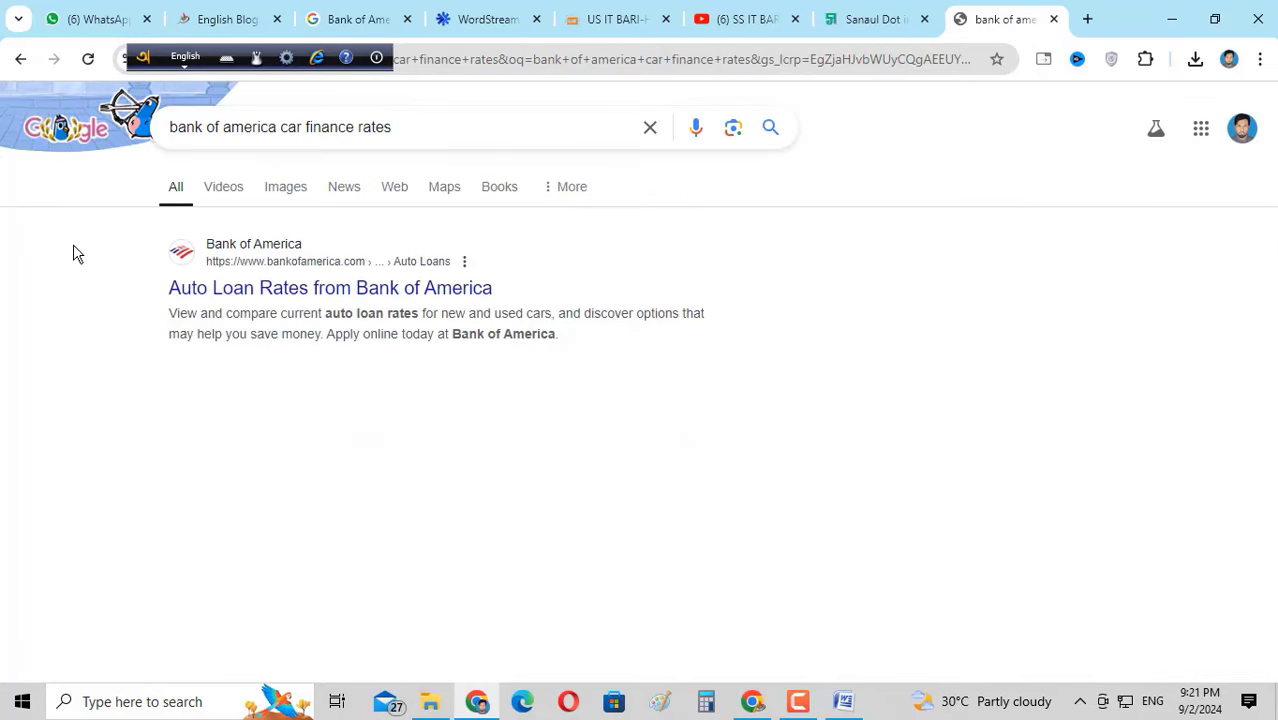
Copy all the related search phrases under "People also search for" in the Google results
scroll(319, 405, down, 10)
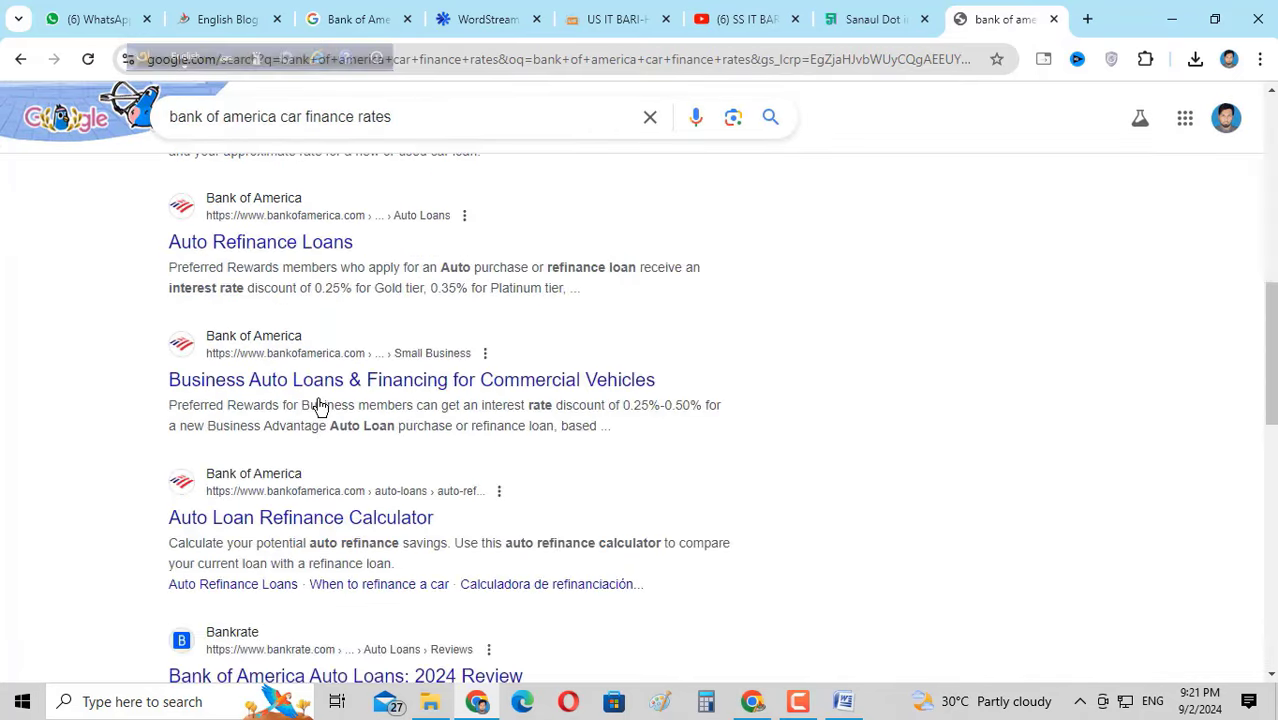
scroll(319, 405, down, 6)
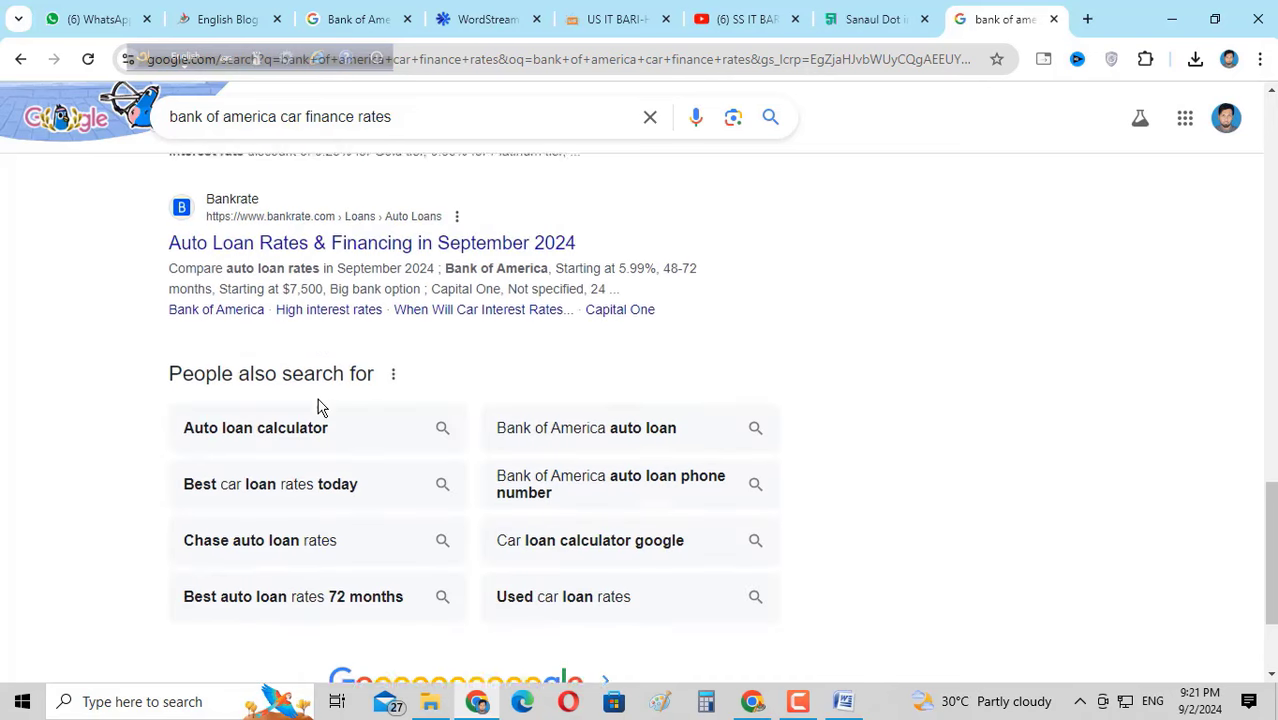
drag(186, 334, 658, 505)
right_click(559, 397)
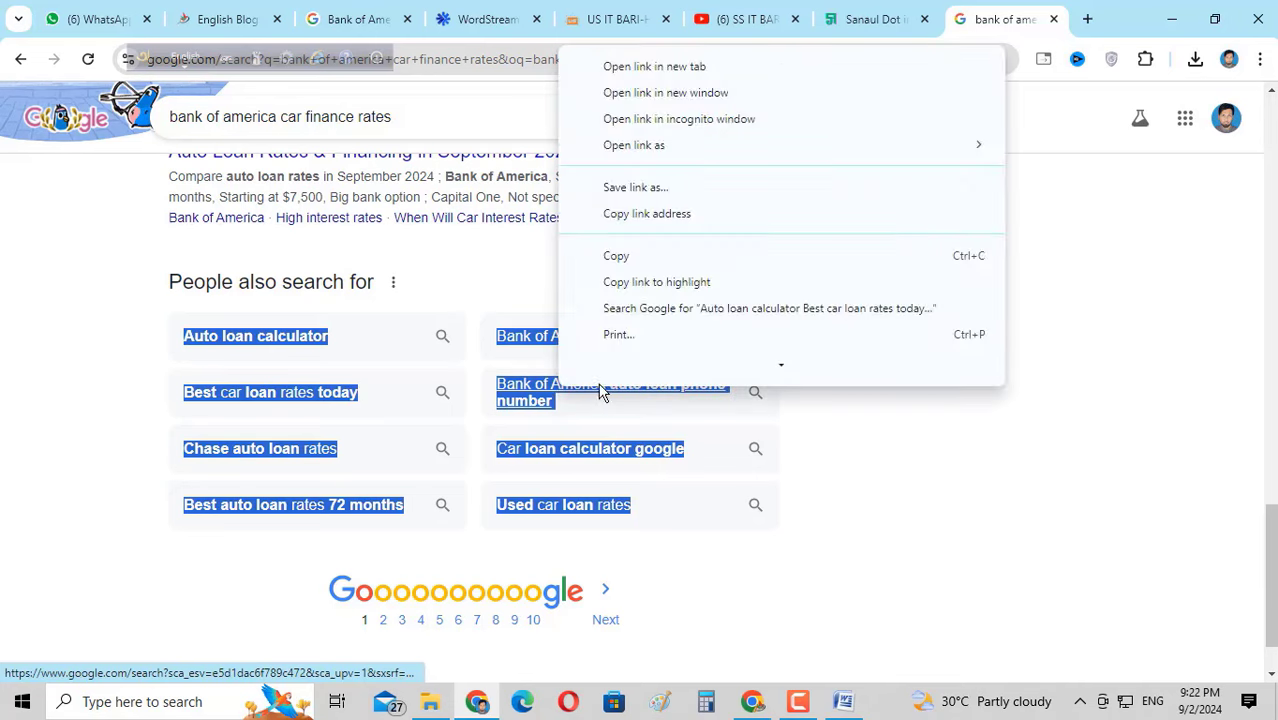
scroll(633, 271, down, 1)
click(630, 238)
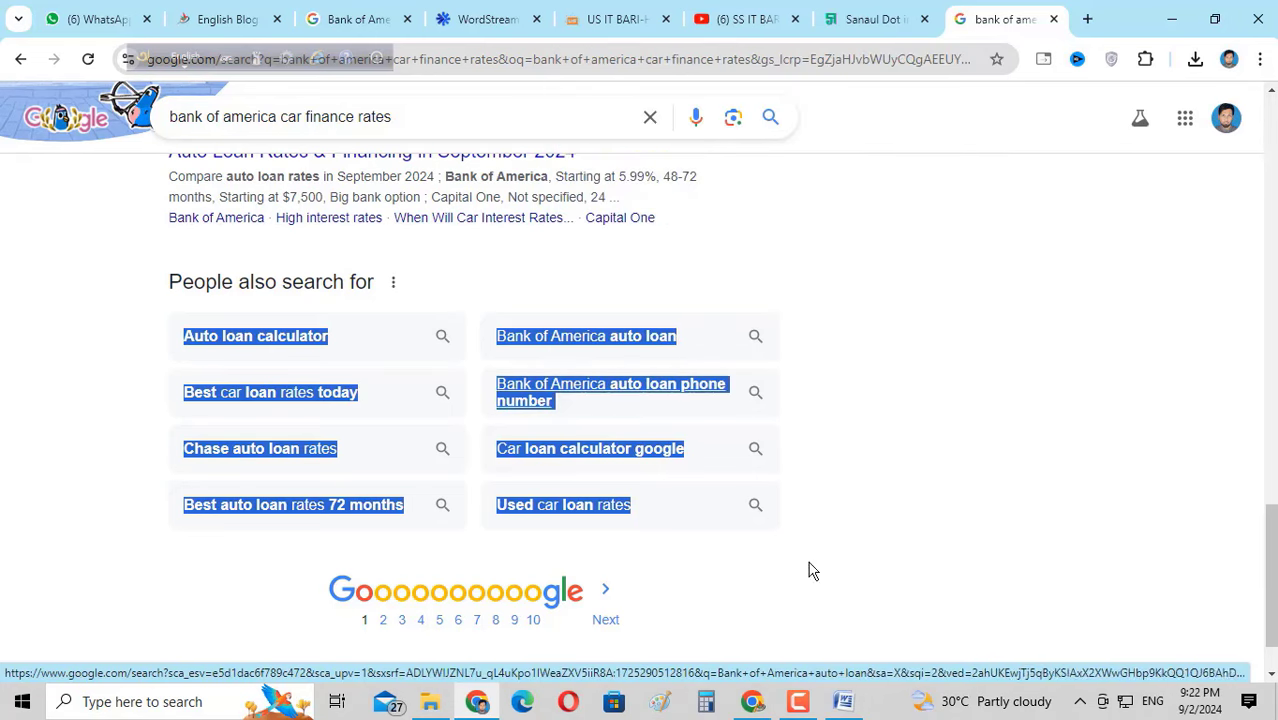
Paste the copied related searches below the keyword in the "English post" Word document, leaving a blank line between
click(843, 701)
click(593, 296)
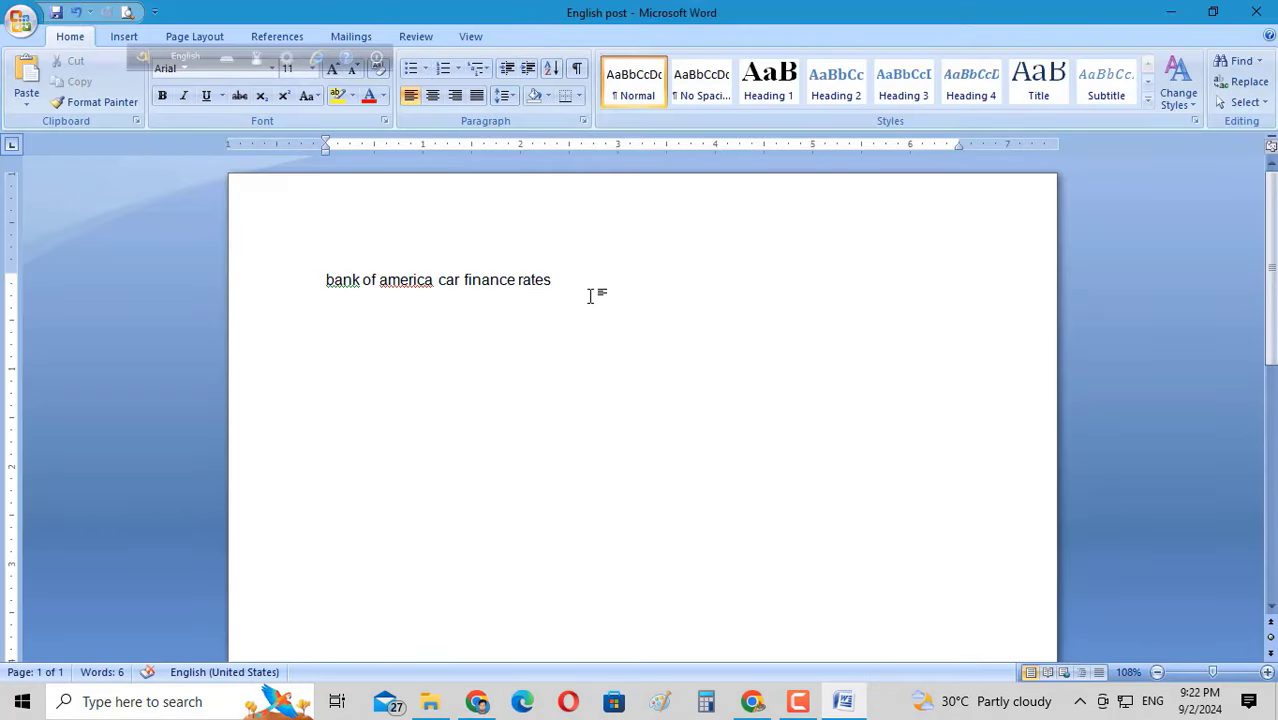
key(Return)
key(Return)
key(ctrl+v)
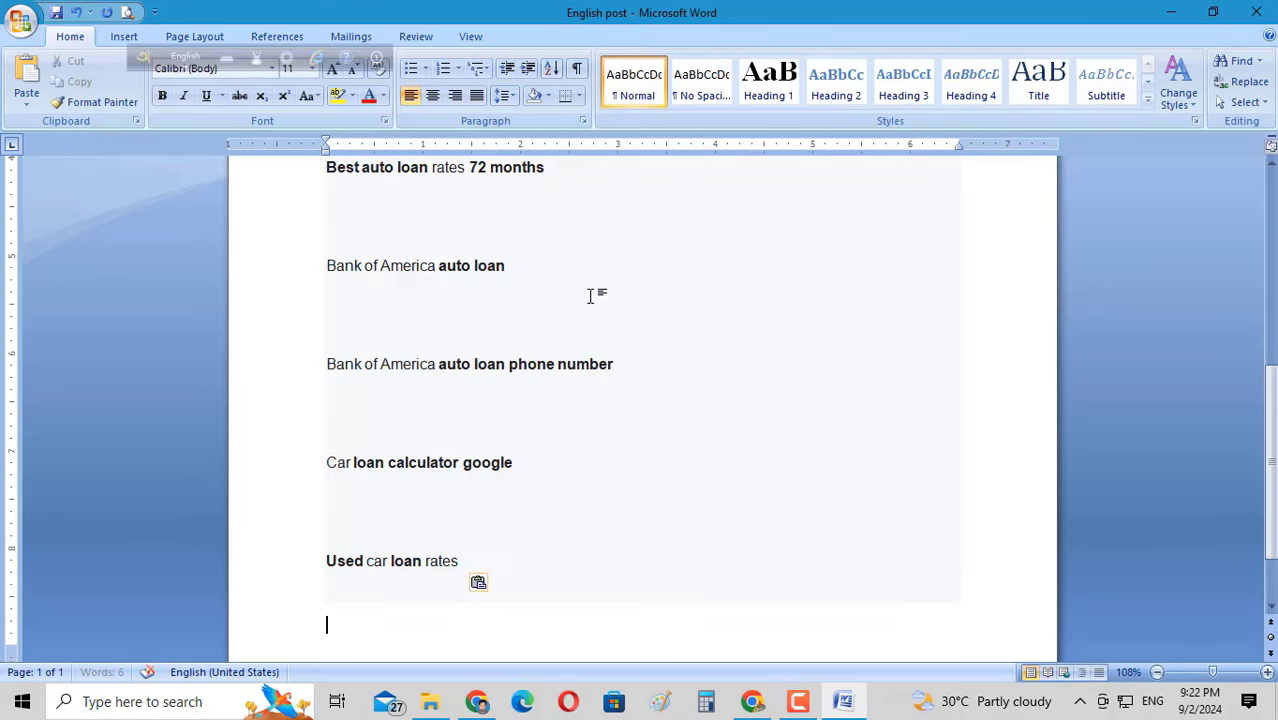
Convert the pasted related searches to plain text with the Keep Text Only paste option
click(479, 583)
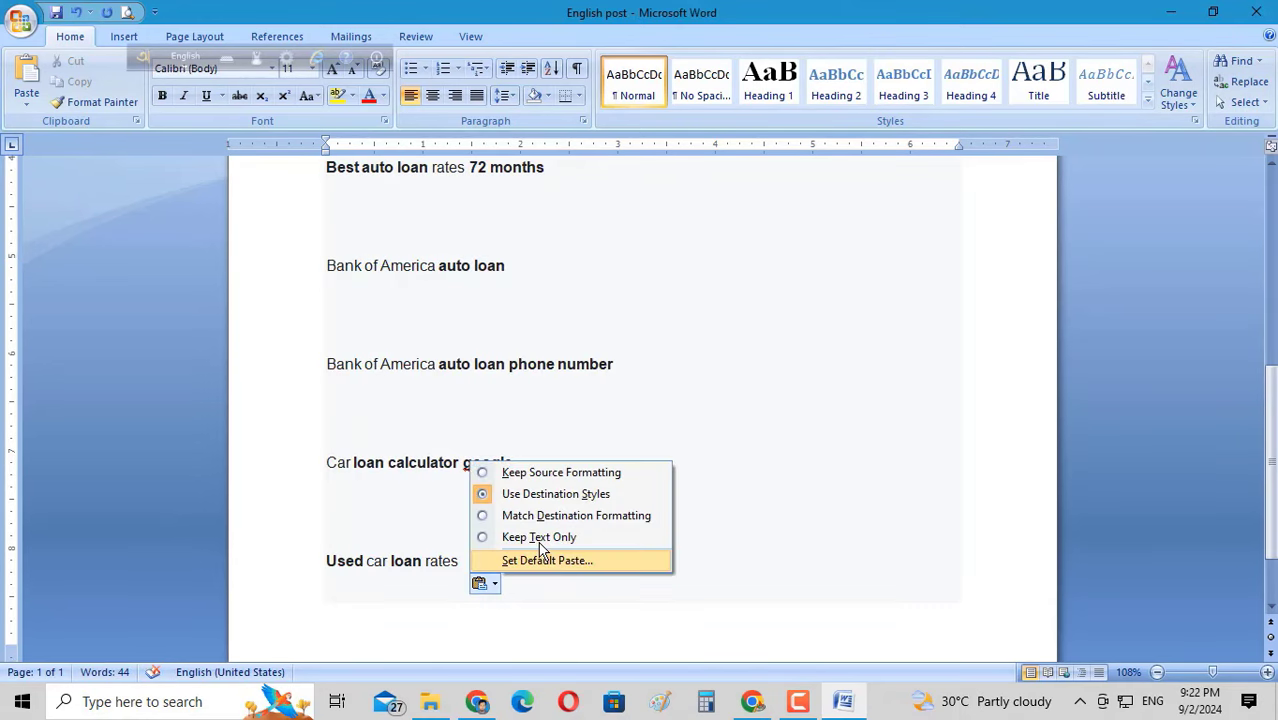
click(545, 534)
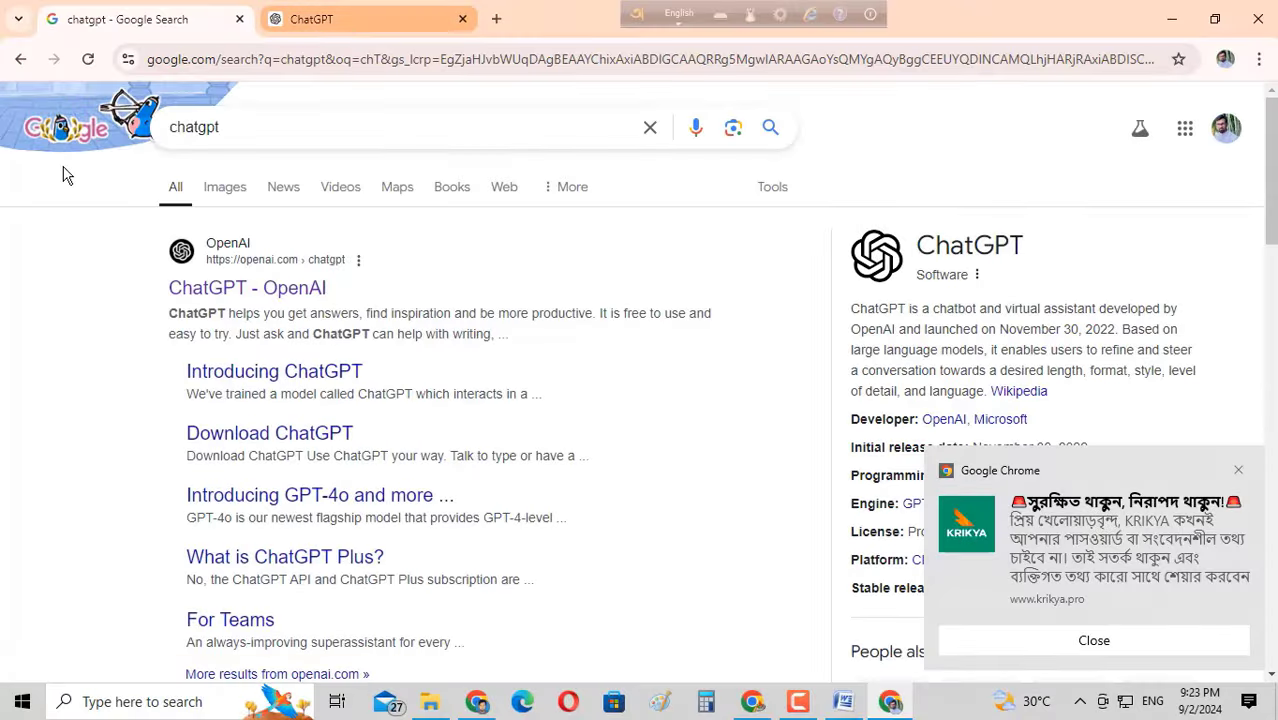
Bring up ChatGPT's new chat in Chrome, and copy the keyword "bank of america car finance rates" from the Word document
click(331, 22)
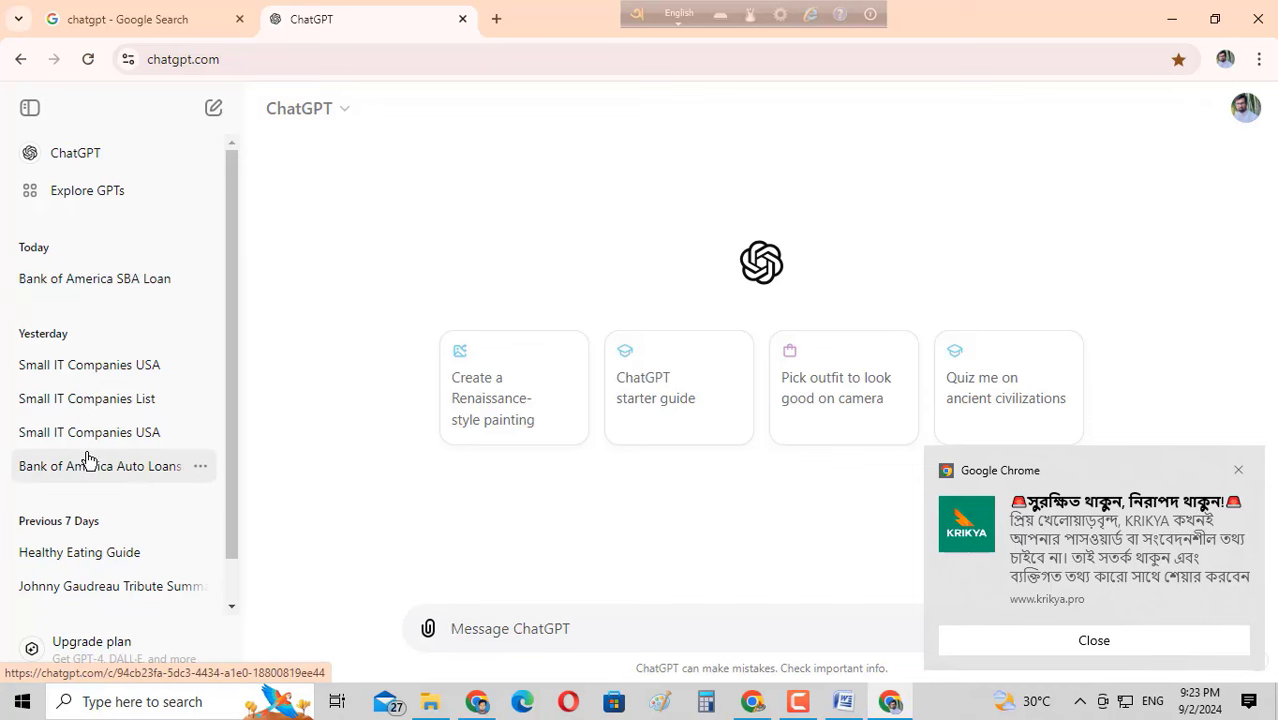
click(843, 701)
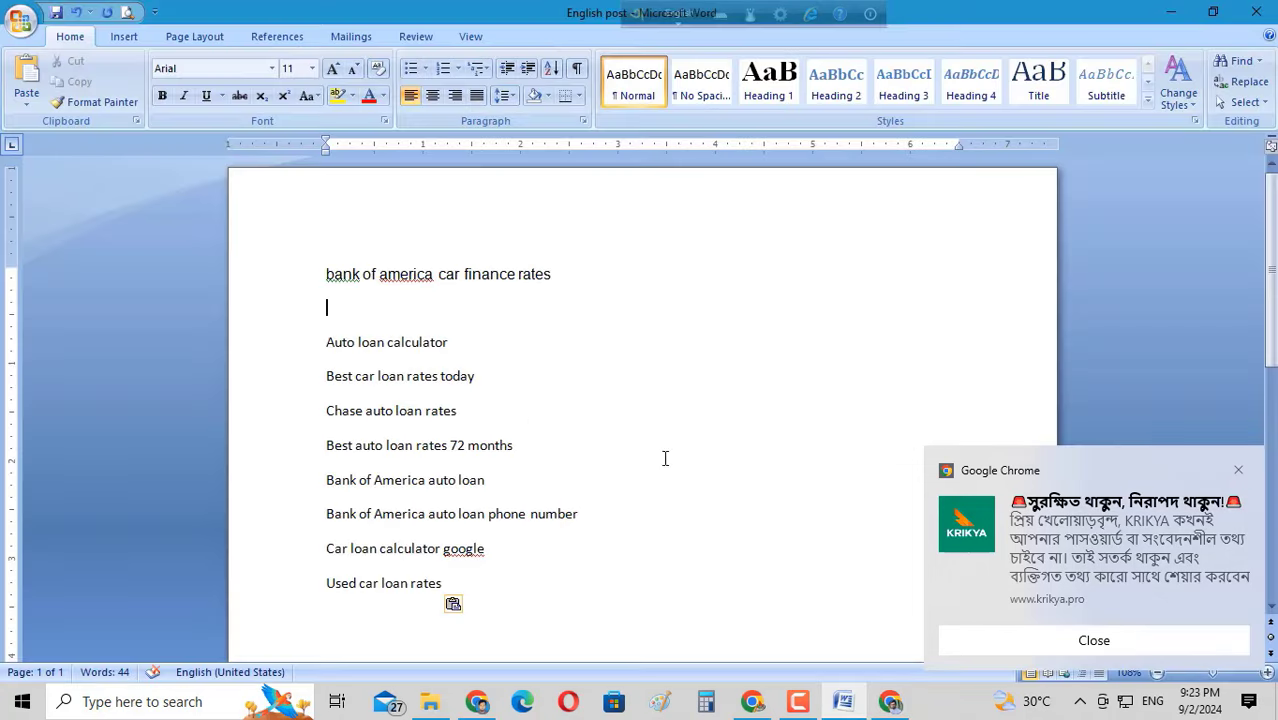
drag(517, 278, 293, 265)
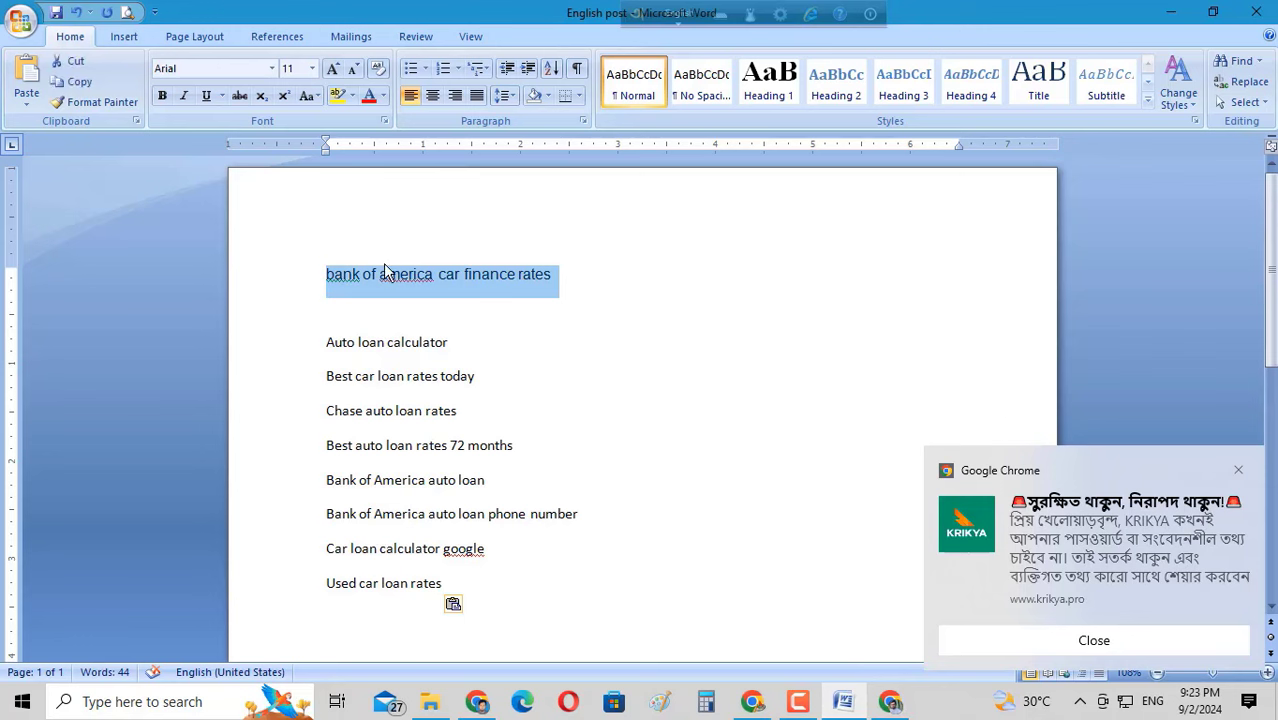
right_click(527, 271)
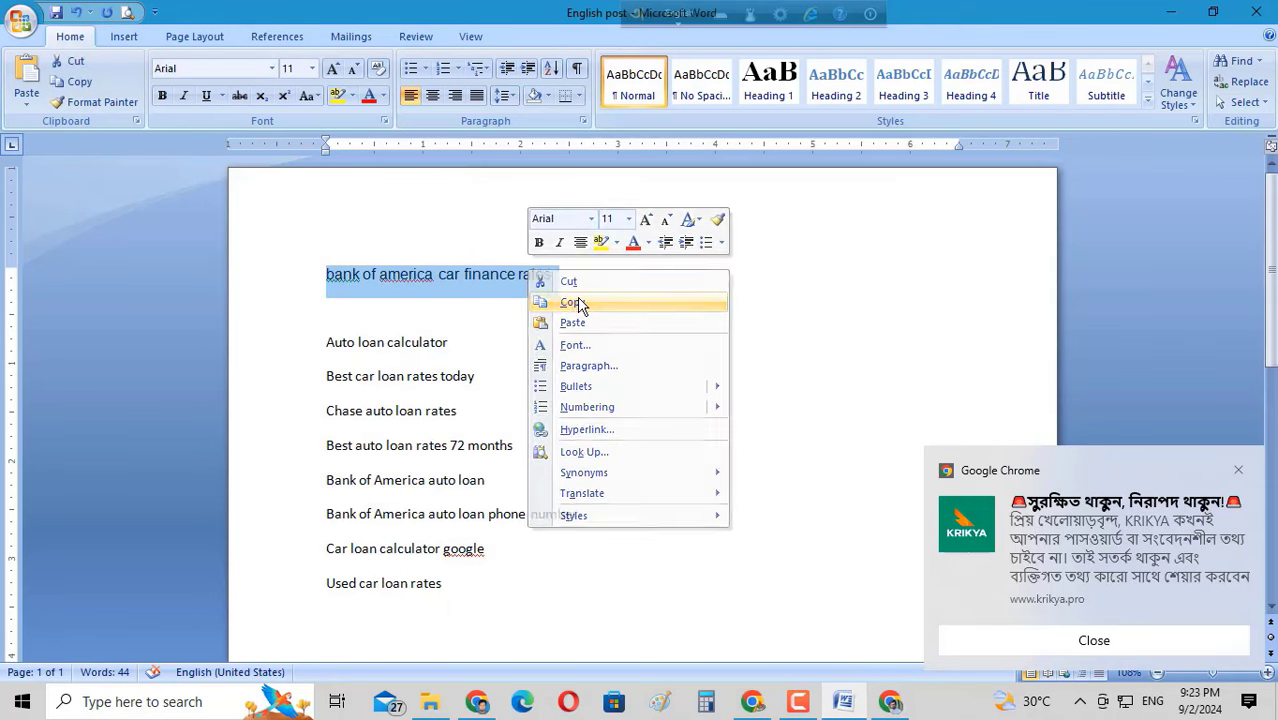
click(577, 303)
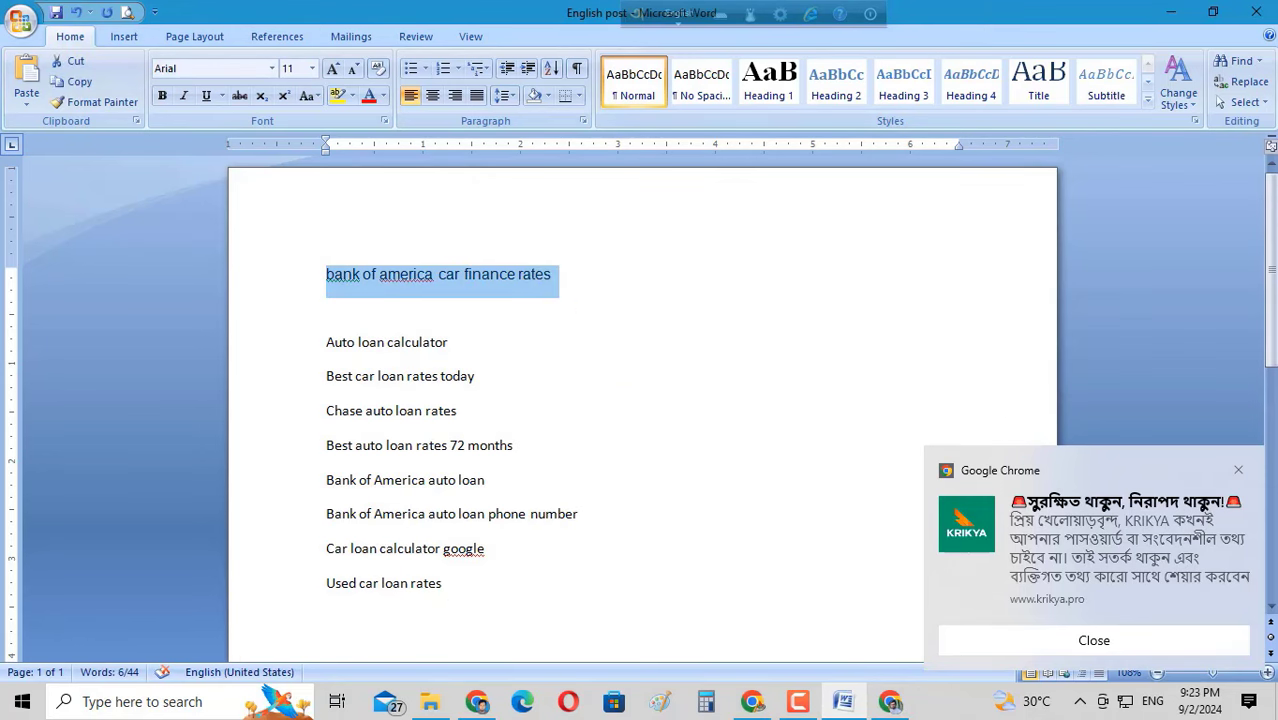
Send ChatGPT in Chrome the prompt: please write a "bank of america car finance rates" related seo blog post word 2000
click(890, 701)
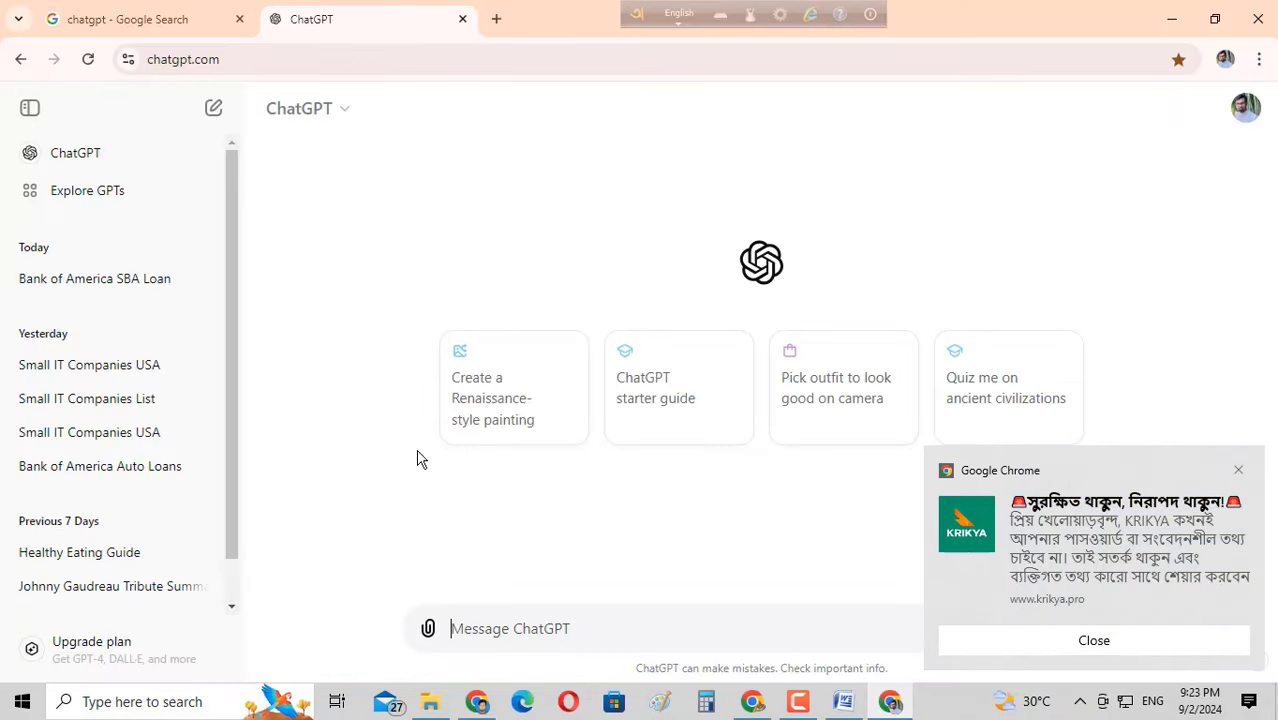
key(ctrl+v)
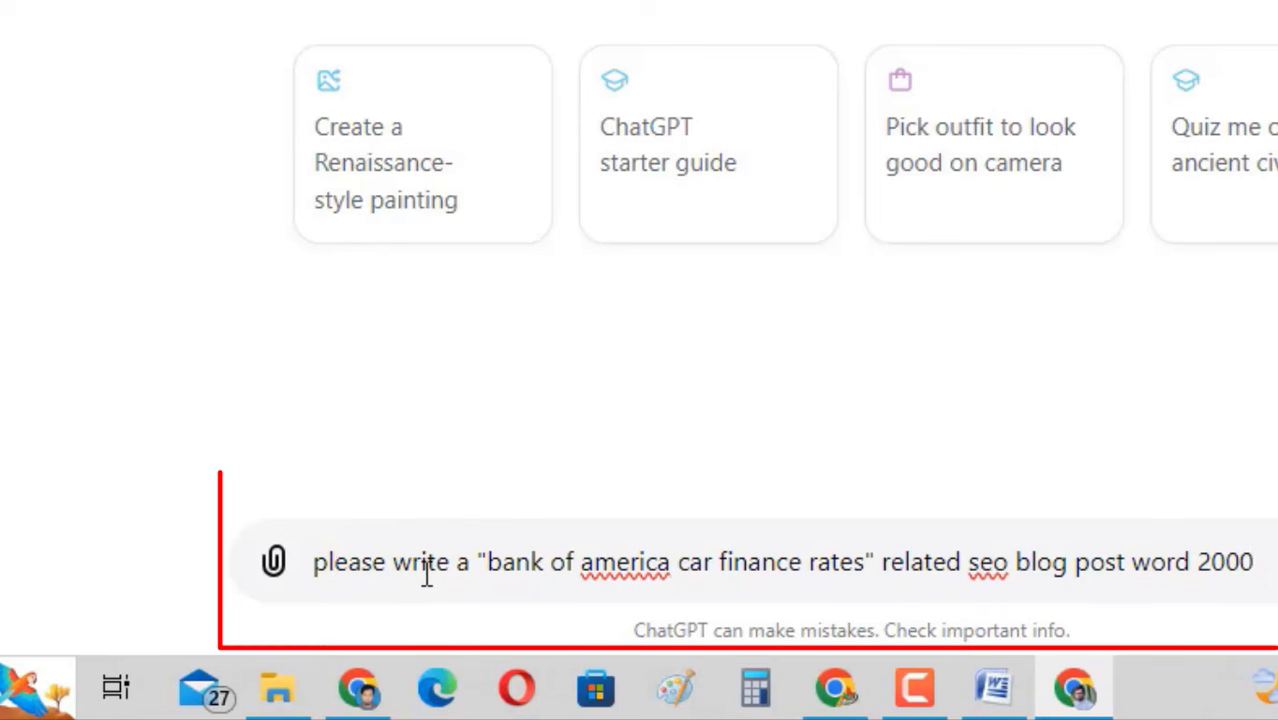
drag(487, 563, 857, 565)
click(873, 563)
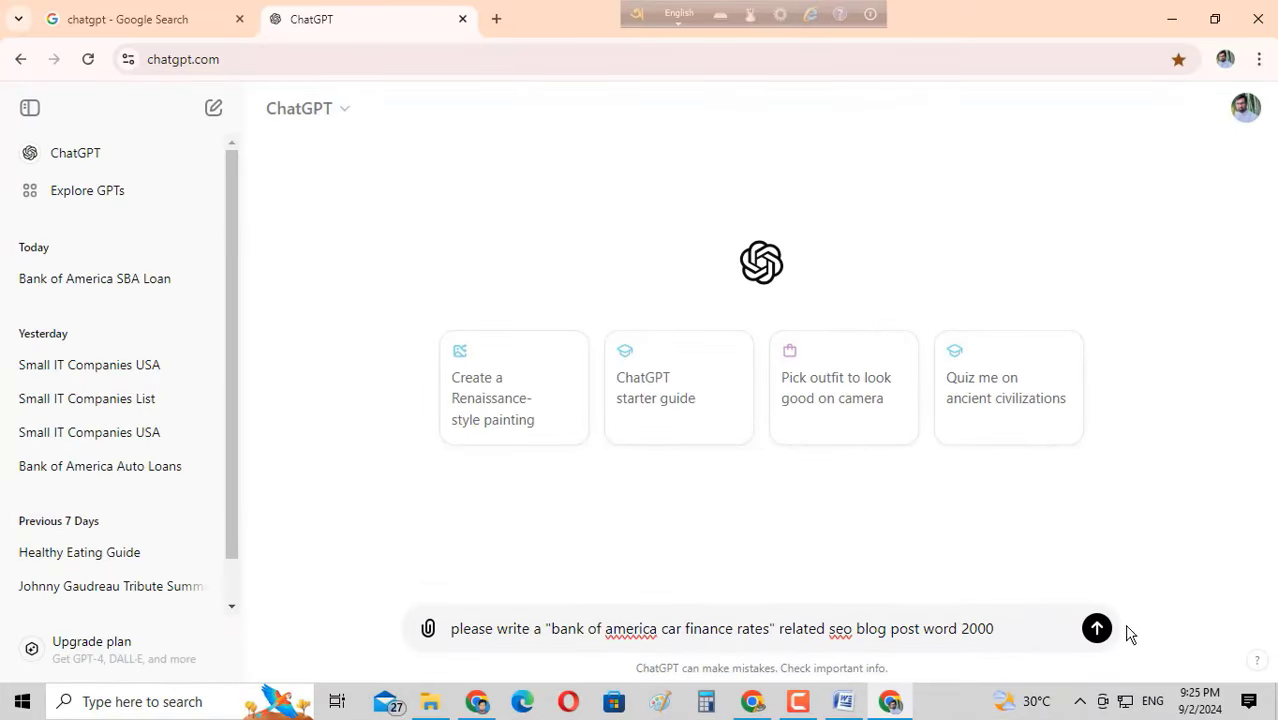
click(1097, 629)
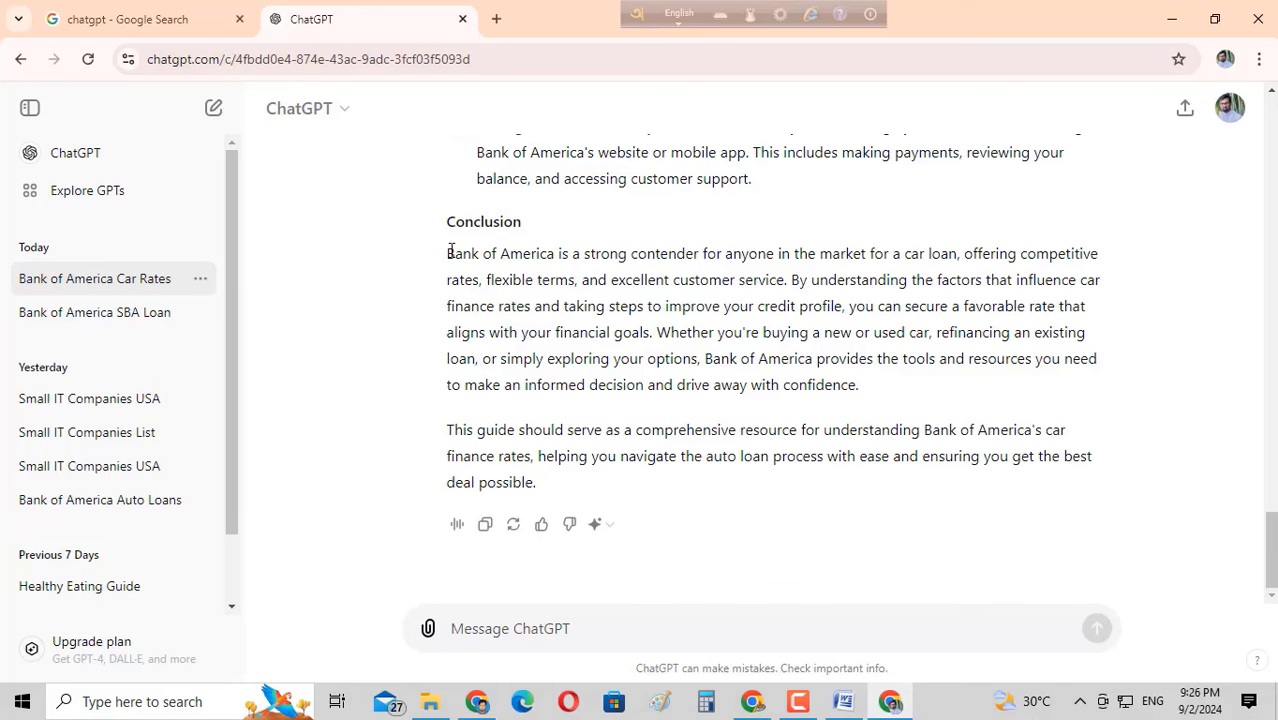
Copy ChatGPT's complete blog post response about Bank of America car finance rates
drag(473, 225, 536, 241)
click(640, 365)
scroll(640, 365, up, 7)
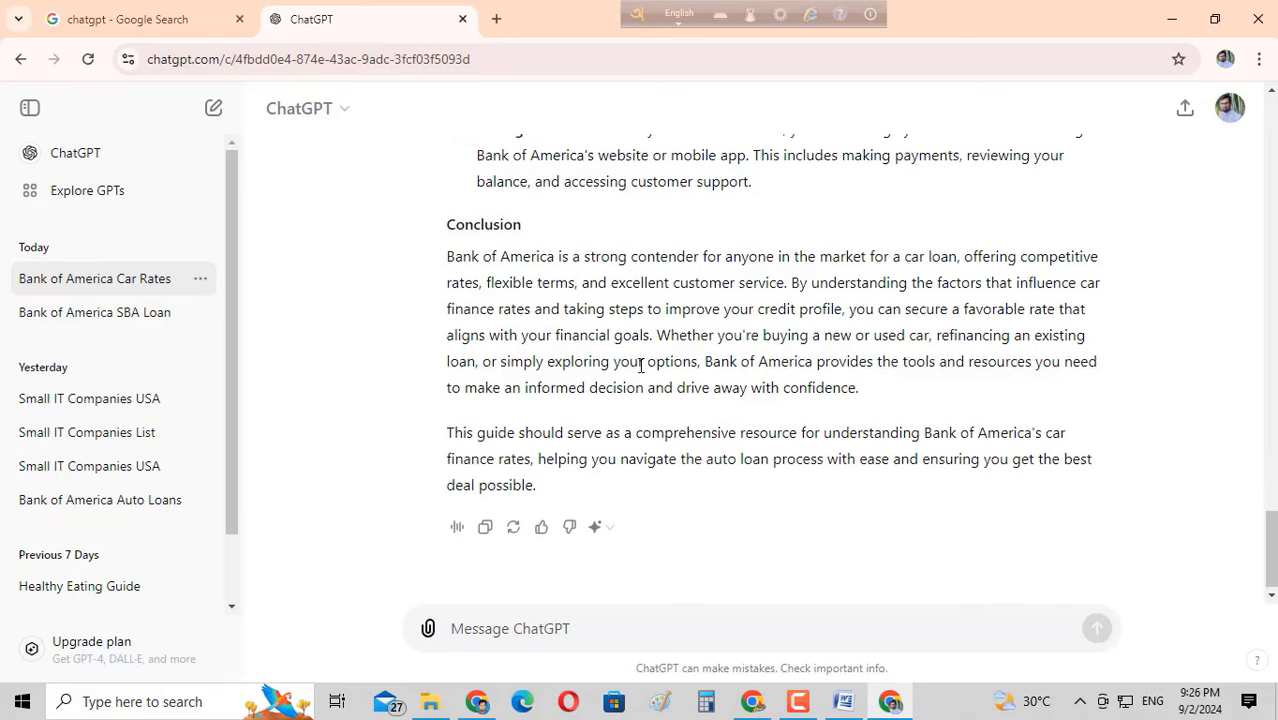
scroll(641, 366, down, 7)
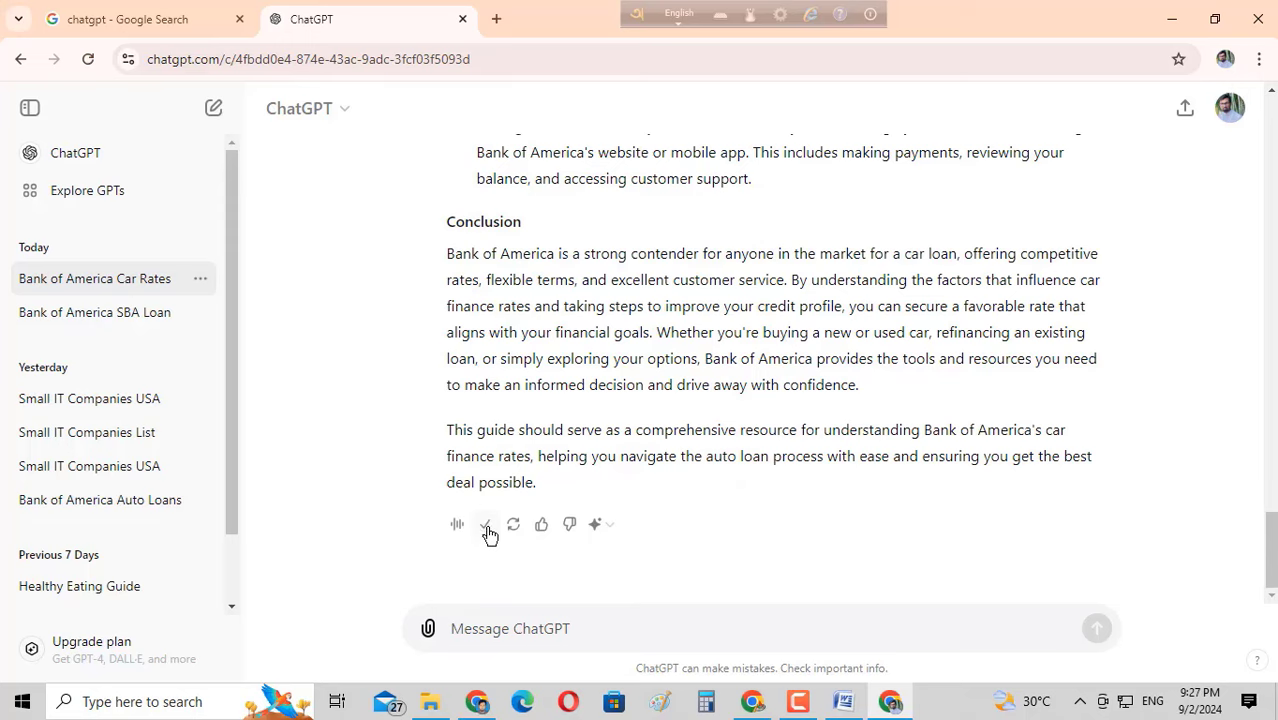
Paste the copied blog post at the end of the "English post" Word document, below the related searches
click(847, 701)
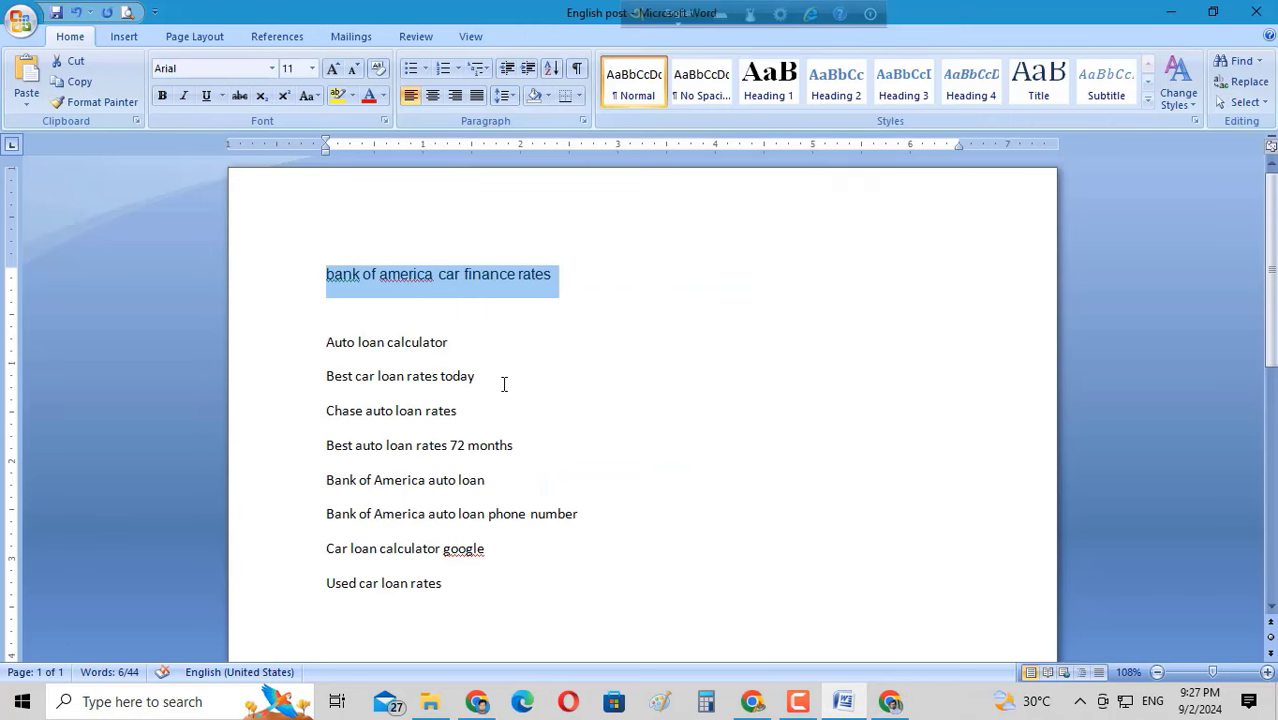
click(577, 282)
key(Return)
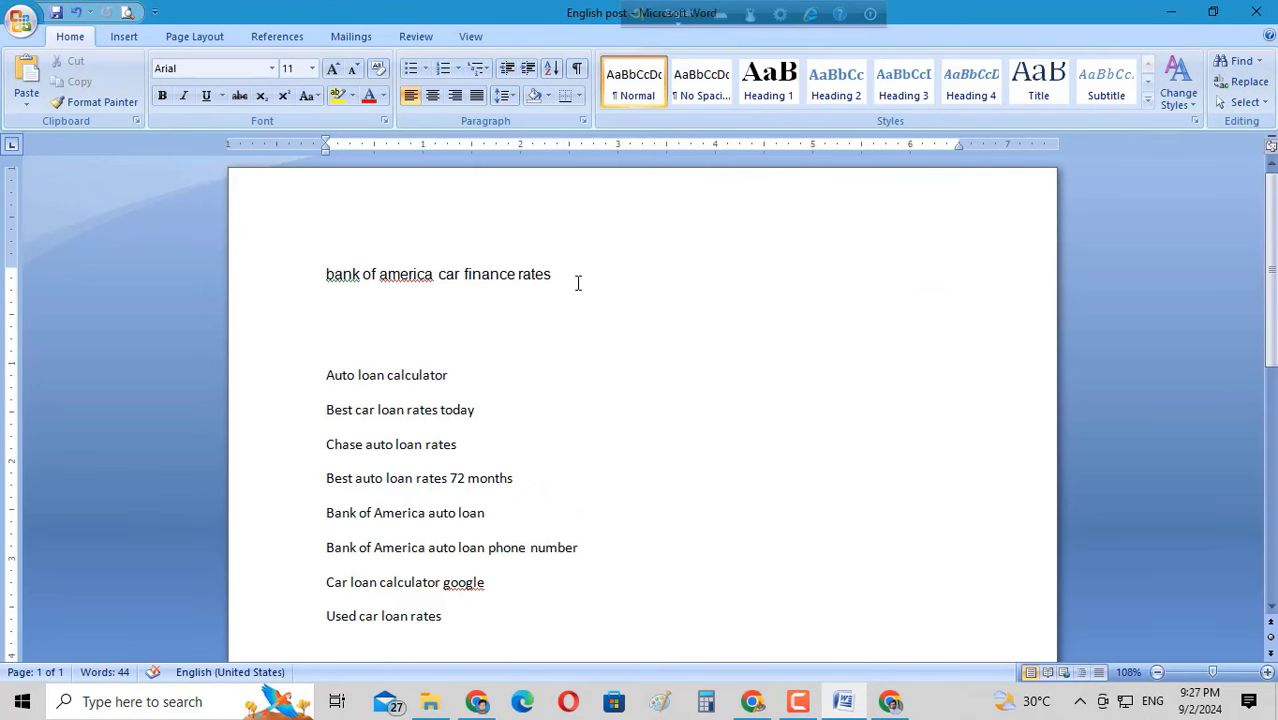
key(BackSpace)
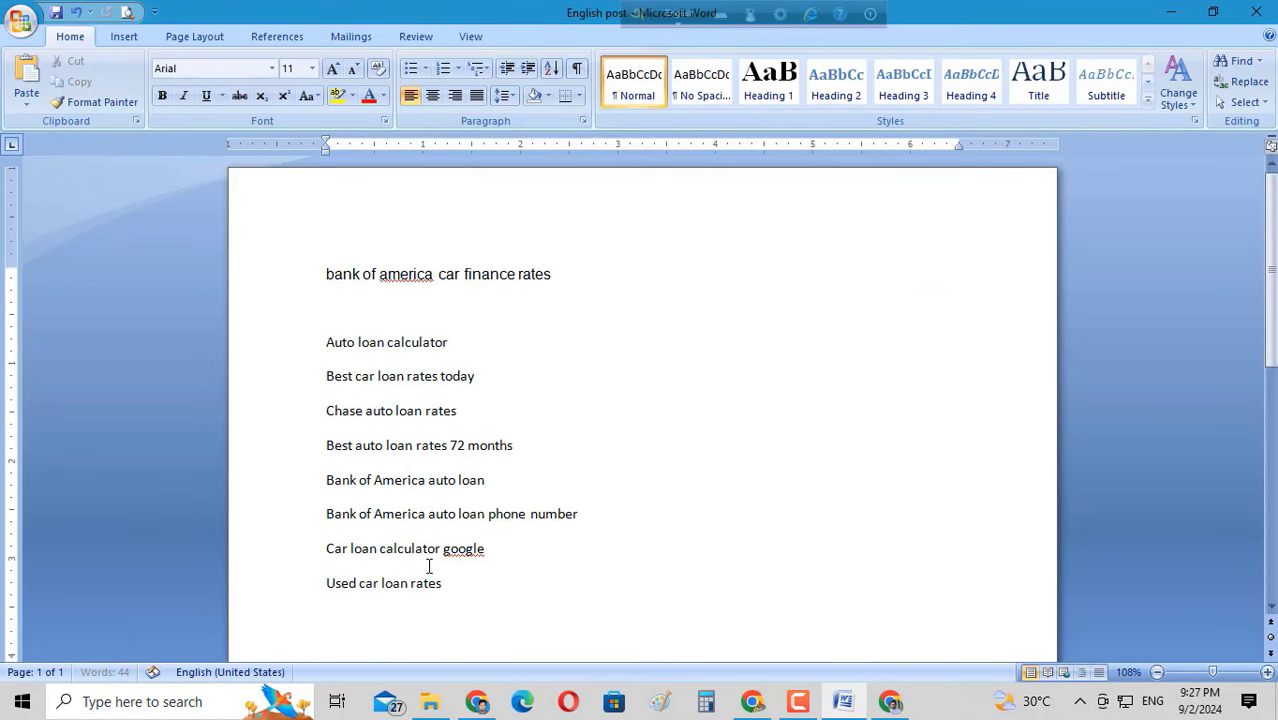
key(ctrl+End)
Review the pasted article's sections, from the reasons to choose Bank of America through to the Conclusion
scroll(461, 403, up, 3)
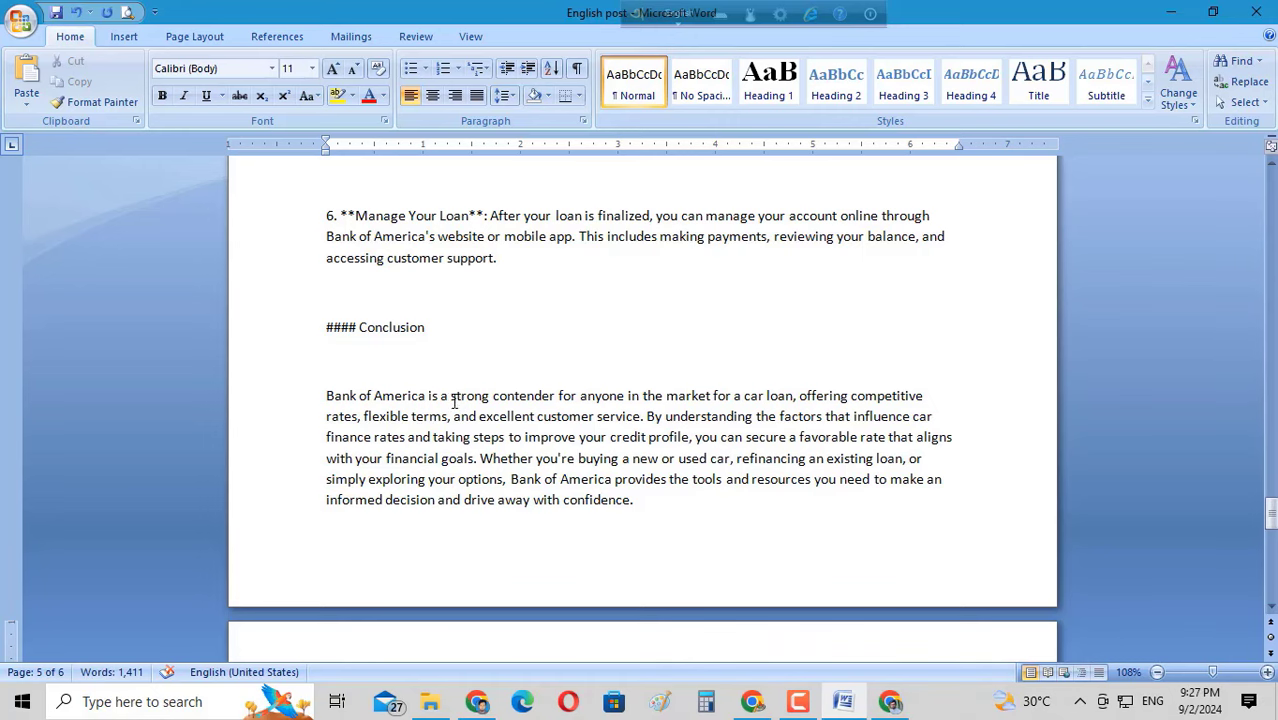
scroll(455, 400, up, 20)
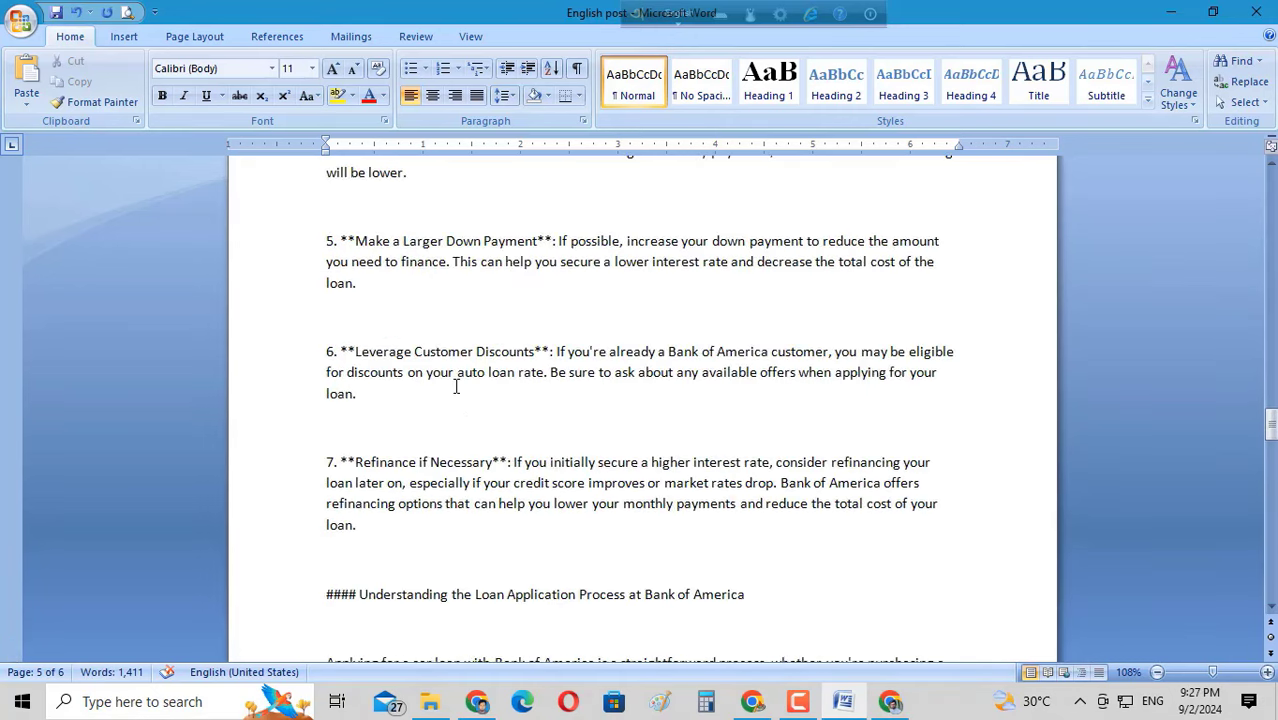
scroll(455, 387, up, 20)
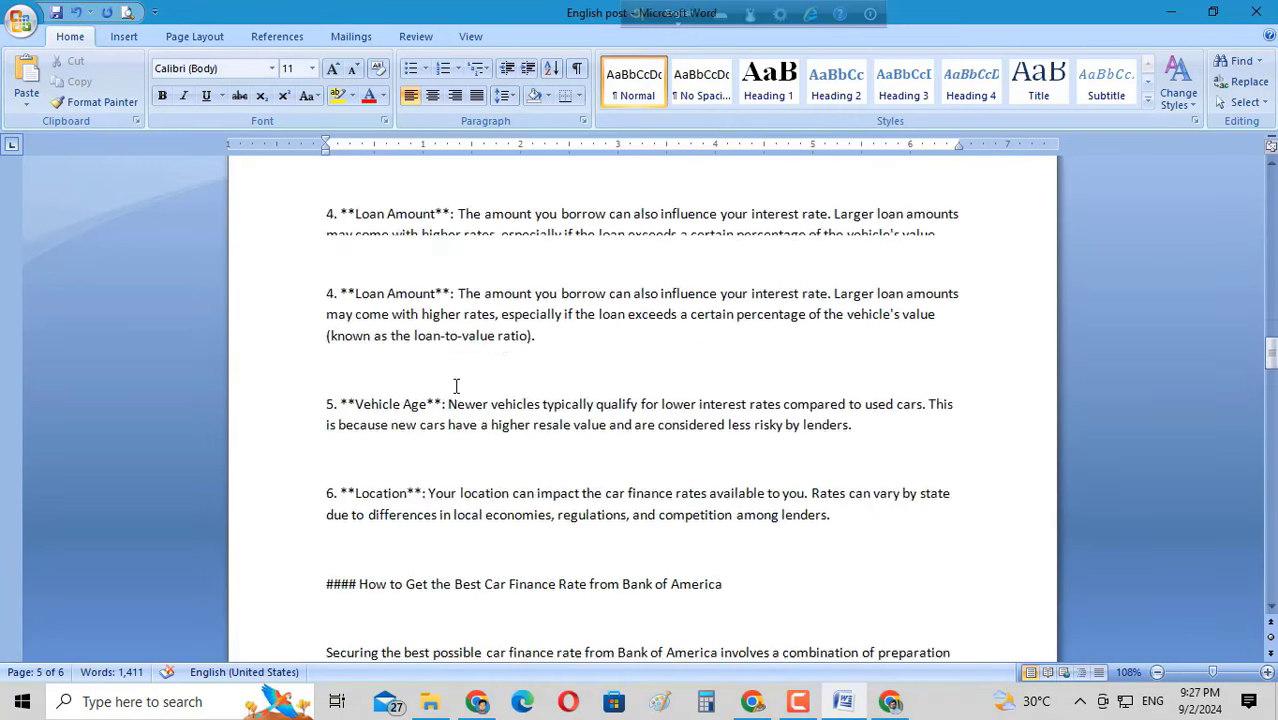
scroll(455, 386, up, 20)
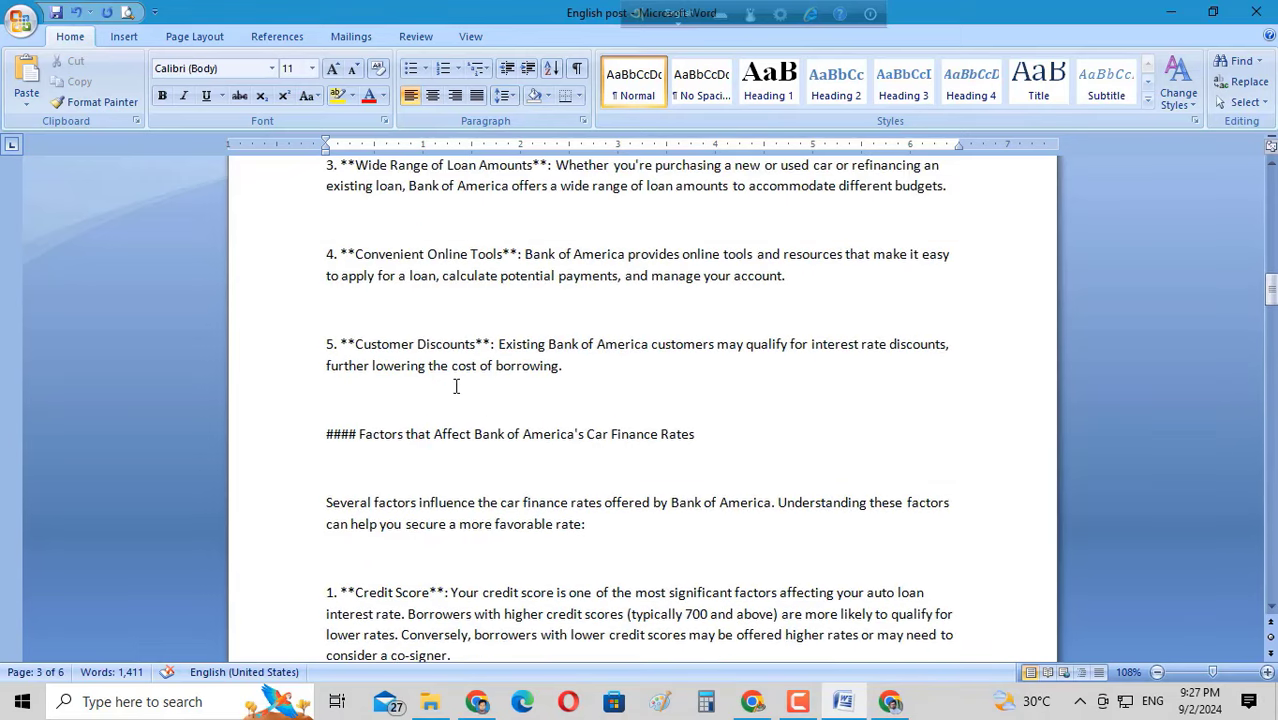
scroll(456, 386, down, 20)
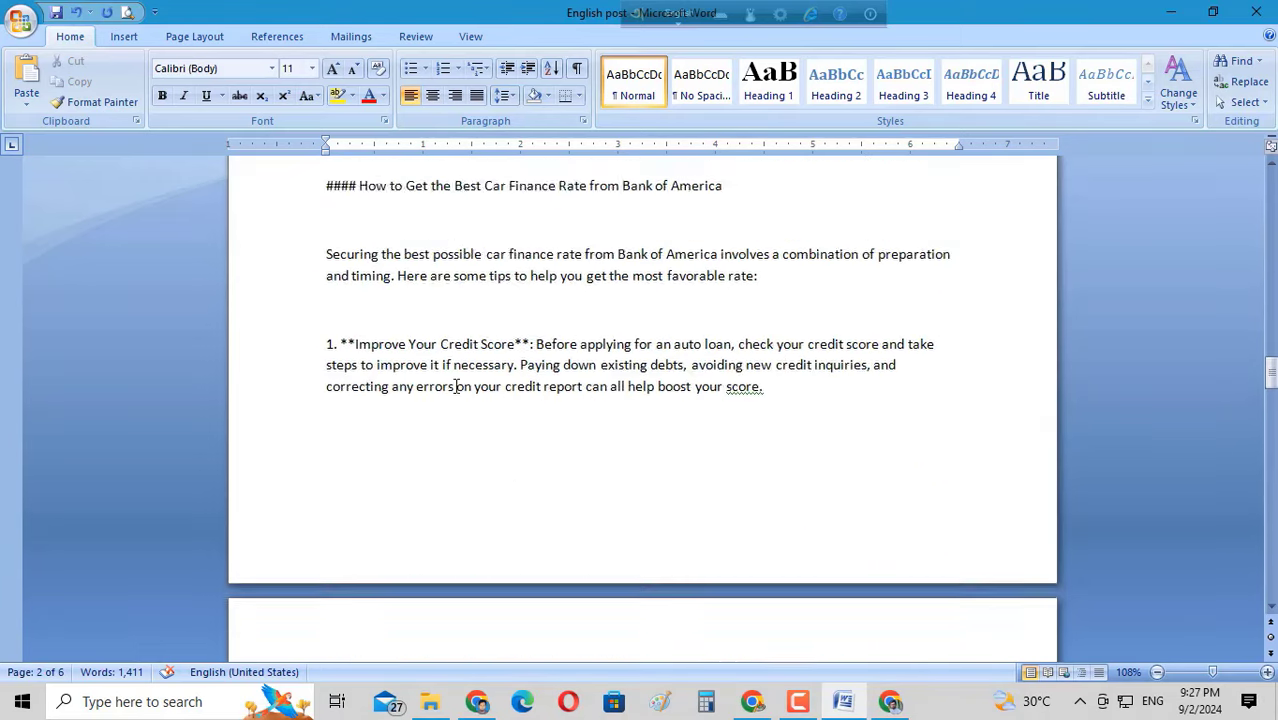
scroll(456, 386, down, 10)
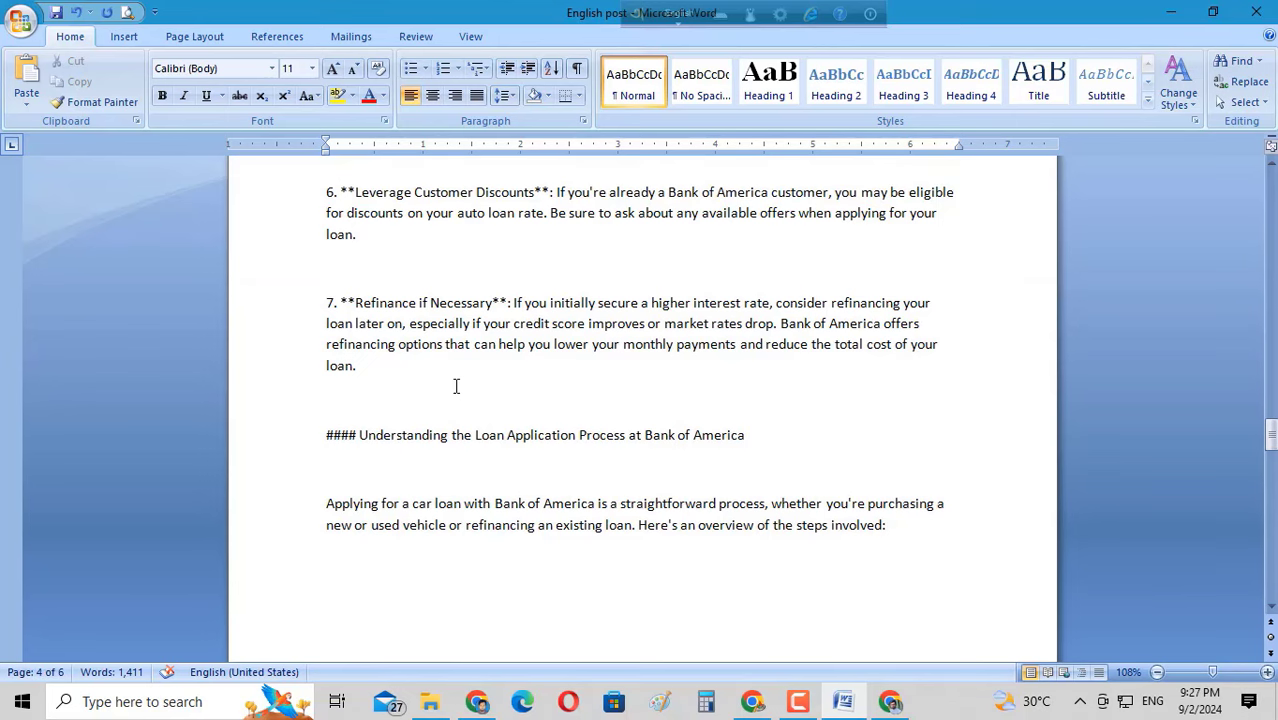
scroll(456, 386, down, 10)
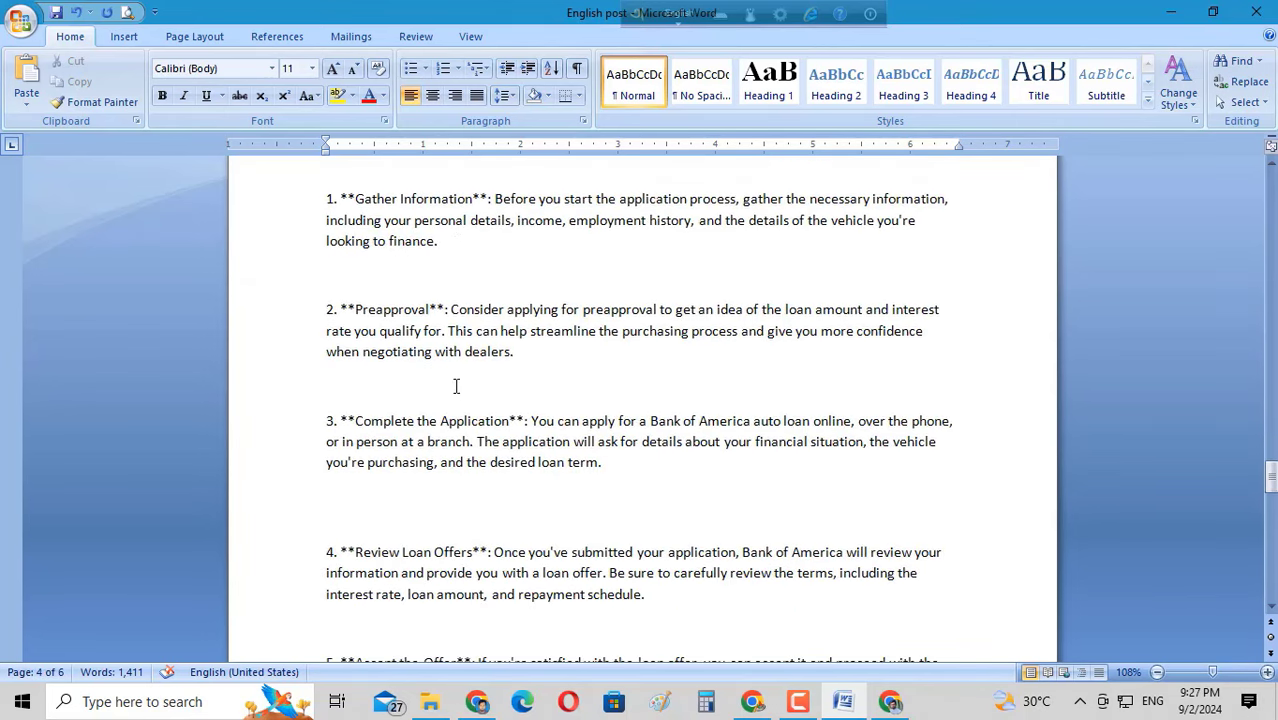
scroll(456, 386, down, 10)
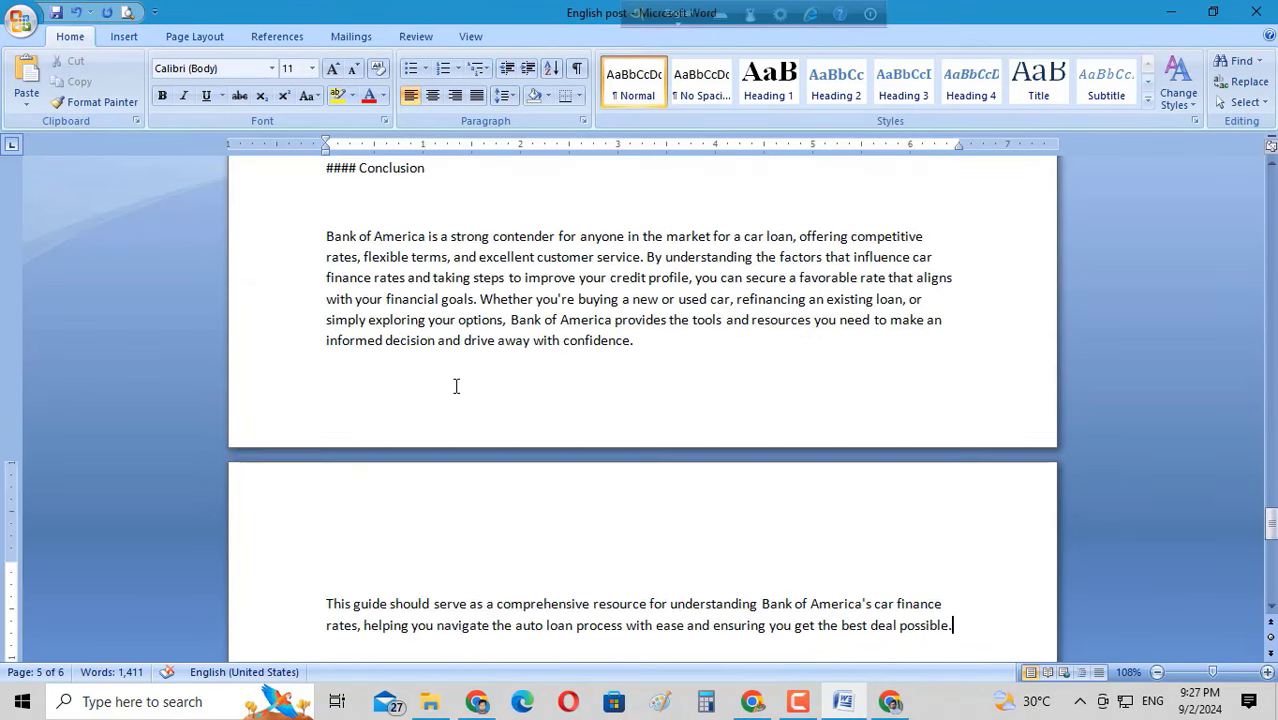
scroll(515, 291, up, 3)
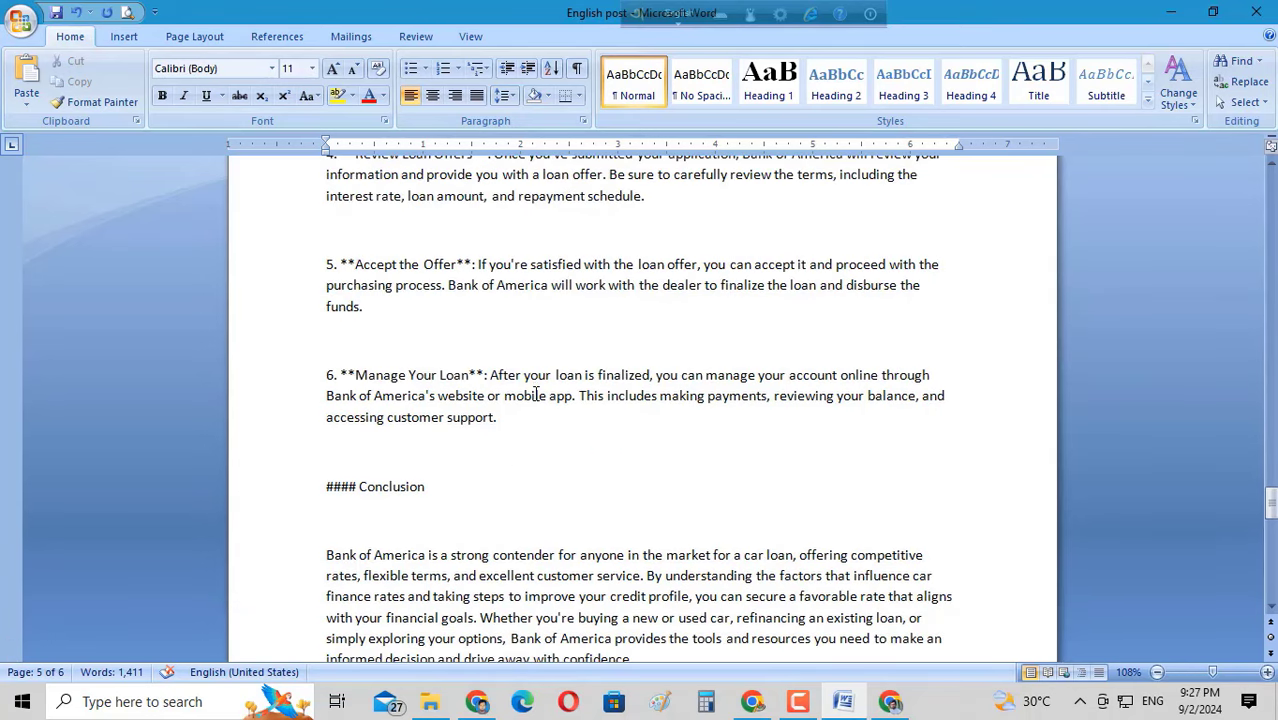
Insert an extra blank line between the "Manage Your Loan" paragraph and the Conclusion heading
click(365, 227)
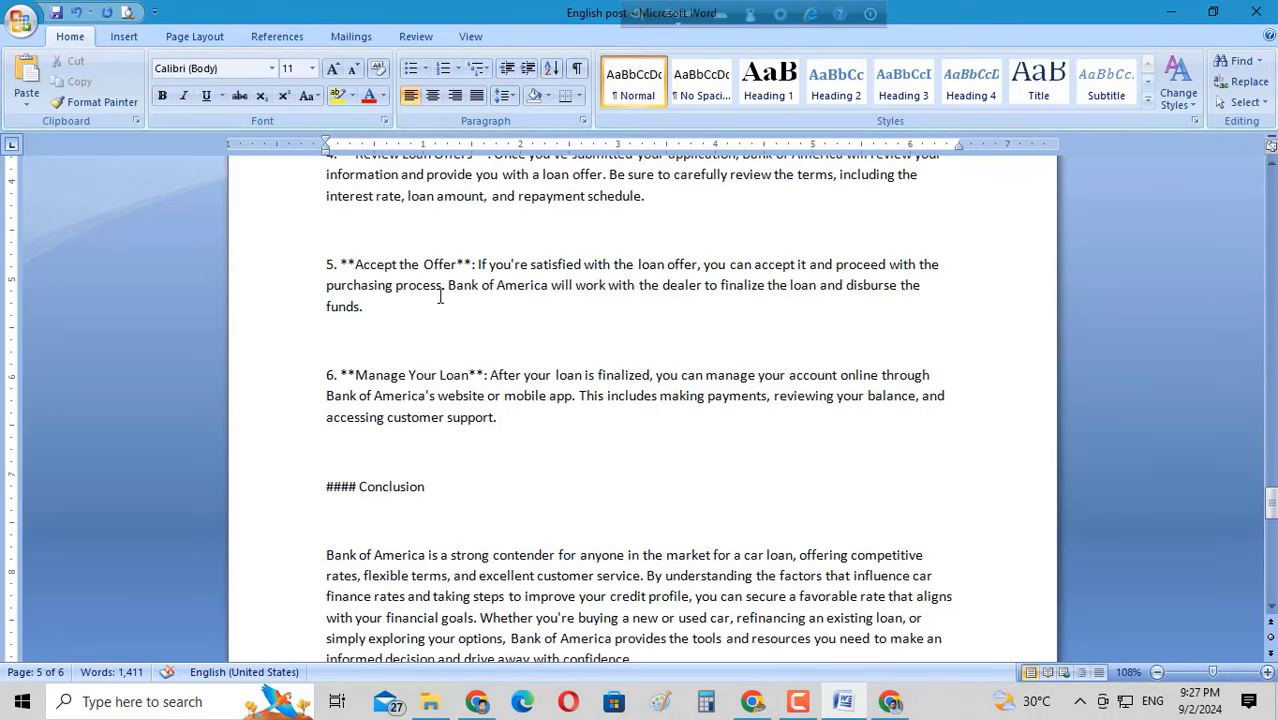
scroll(511, 397, down, 3)
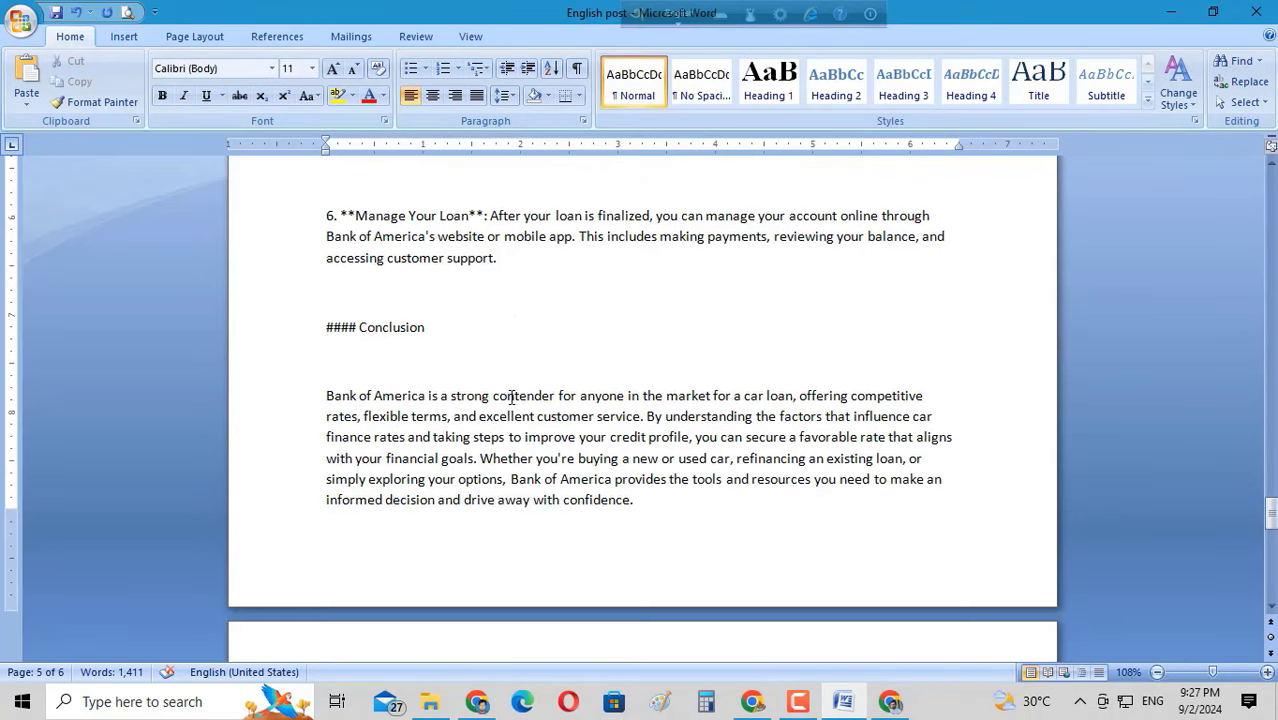
click(510, 269)
key(Return)
key(super+d)
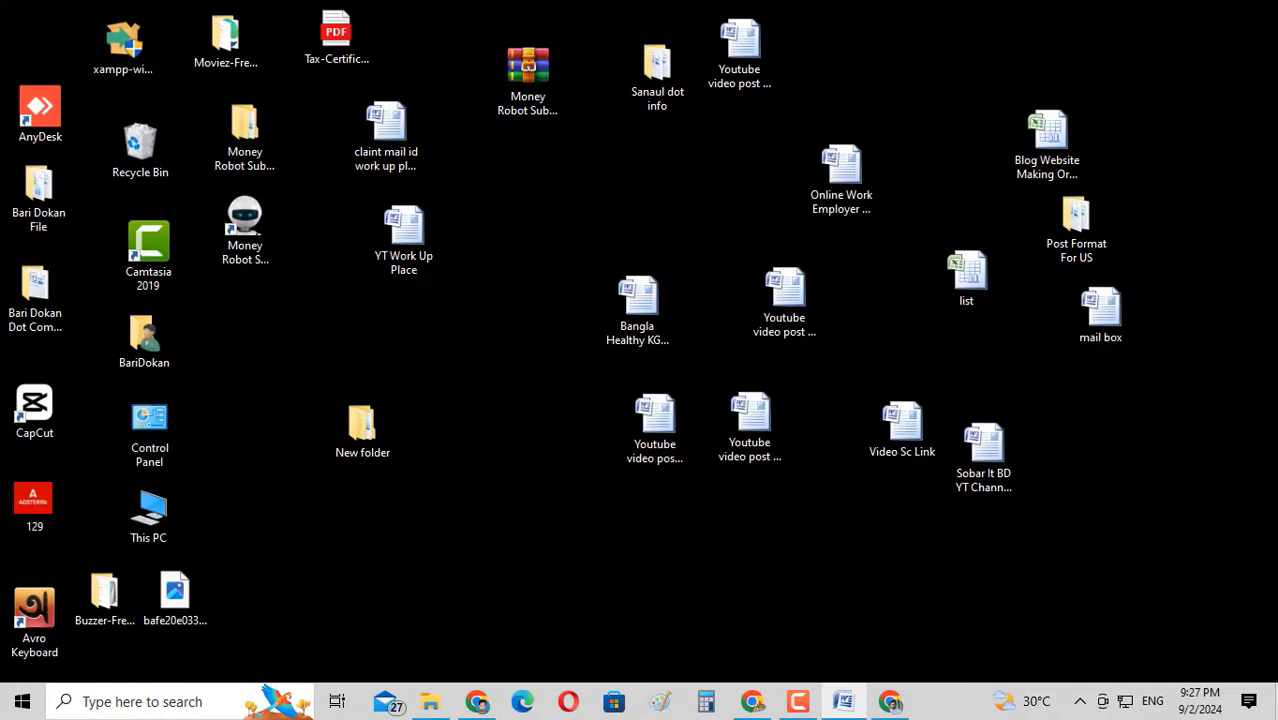
key(super+d)
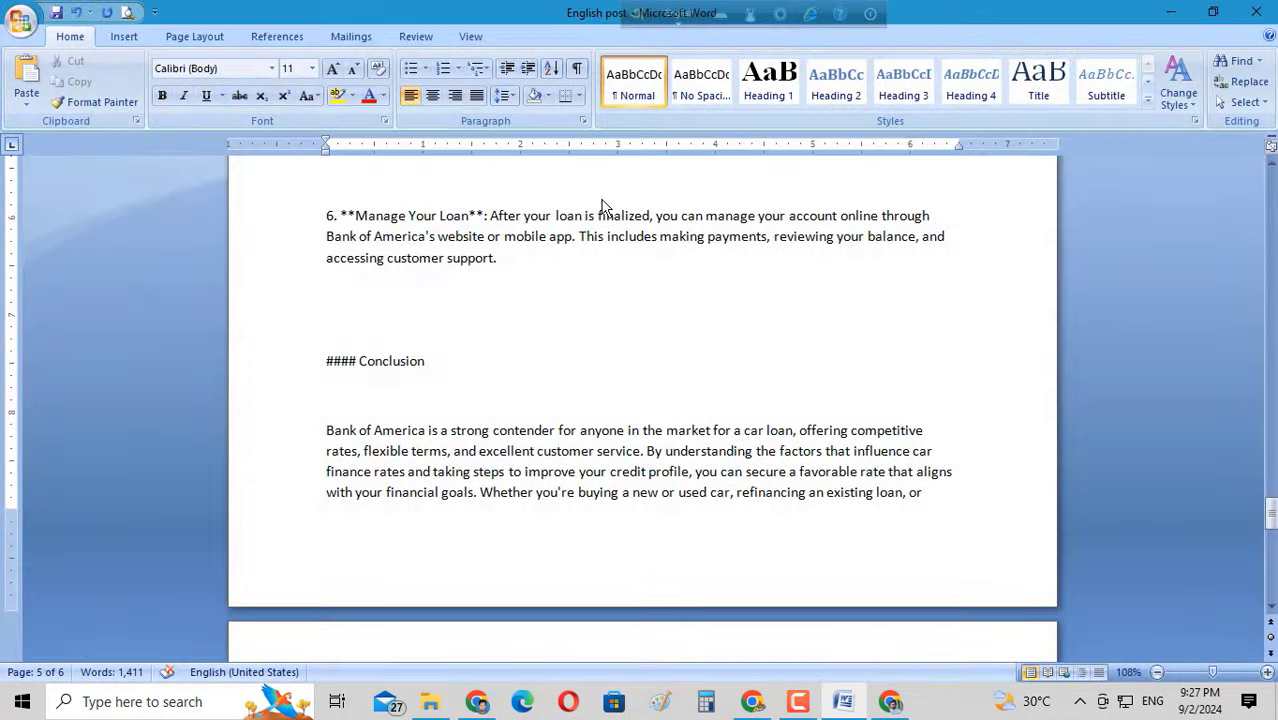
Copy the related search "Auto loan calculator" from the start of the Word document and return to the ChatGPT conversation in Chrome
scroll(460, 415, up, 20)
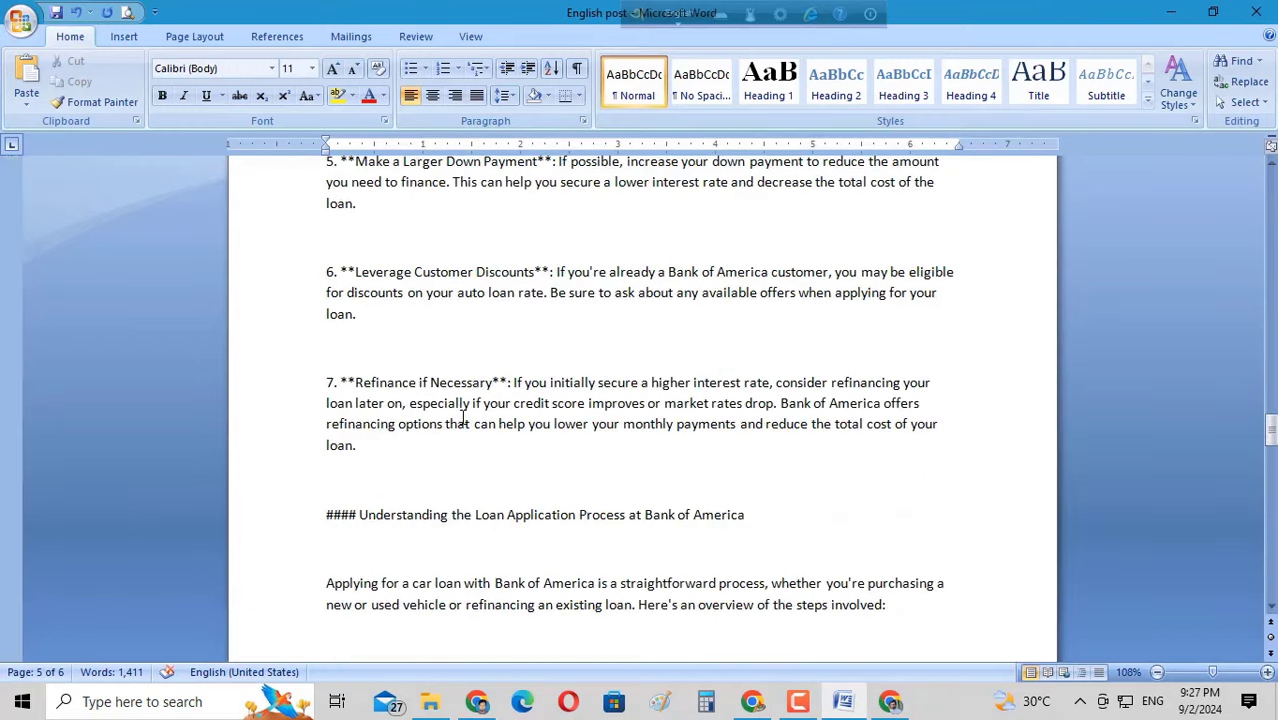
scroll(462, 418, up, 20)
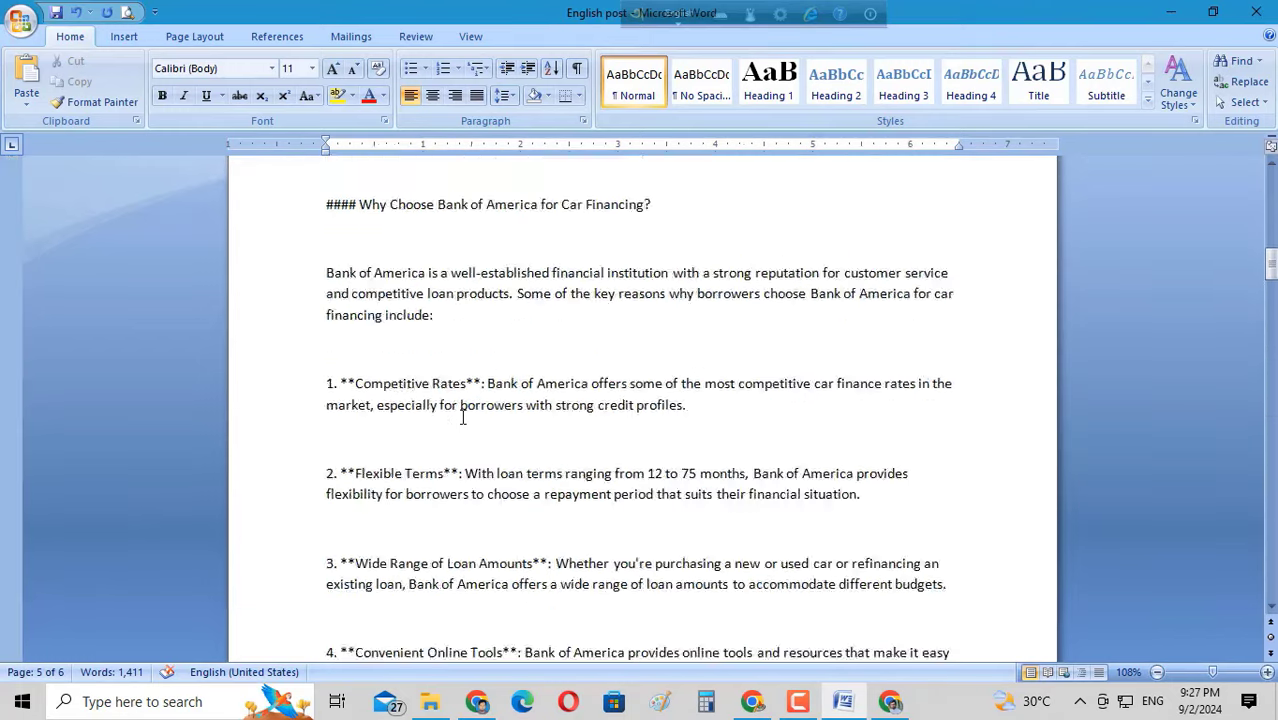
scroll(462, 418, up, 10)
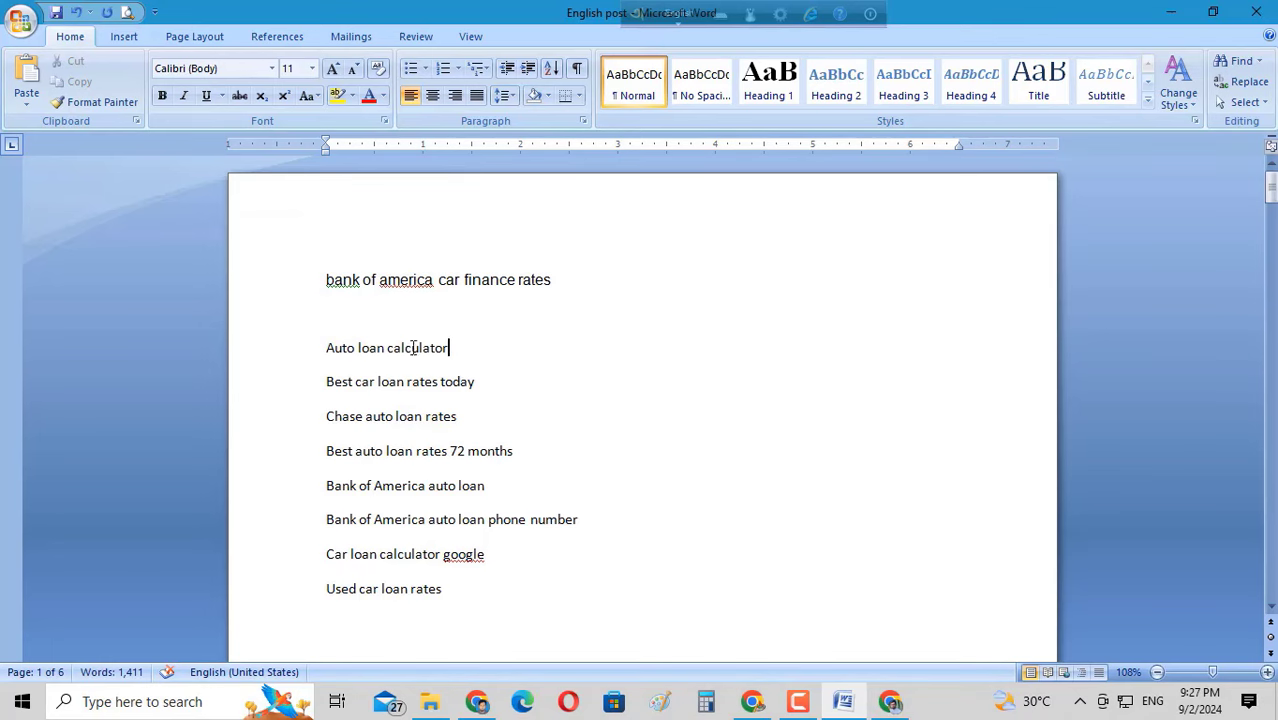
click(280, 347)
key(ctrl+c)
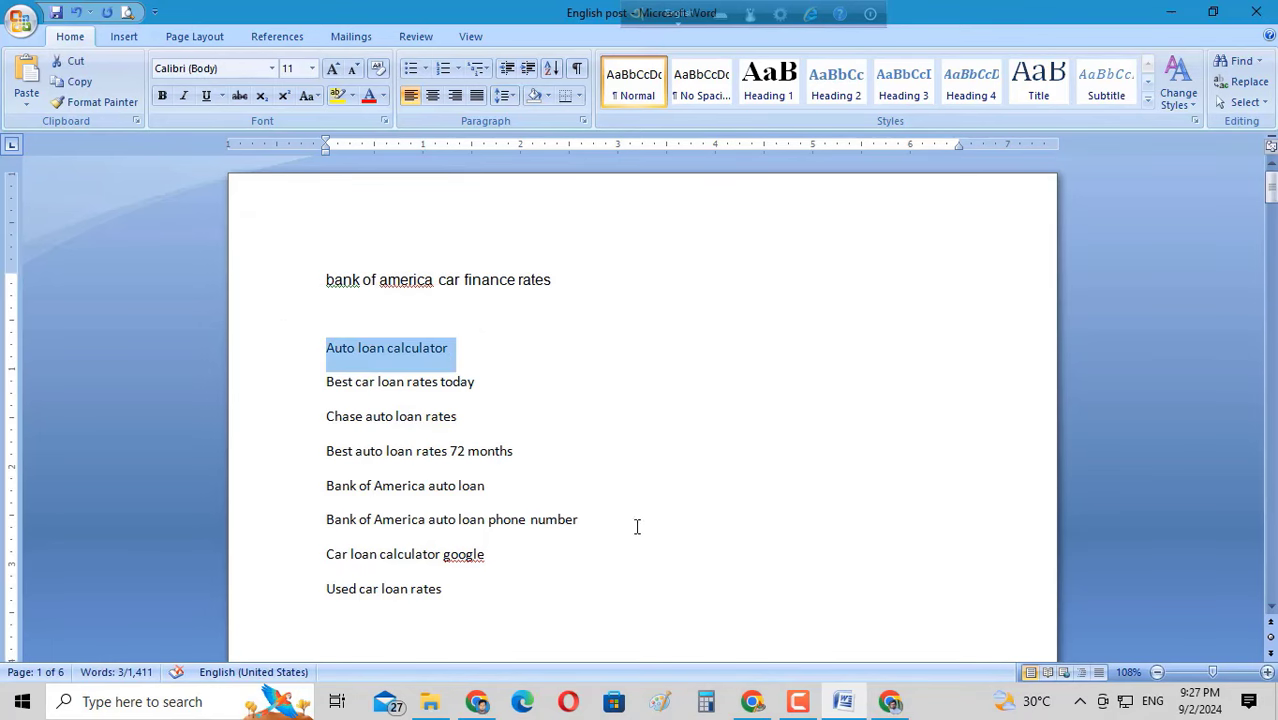
click(476, 701)
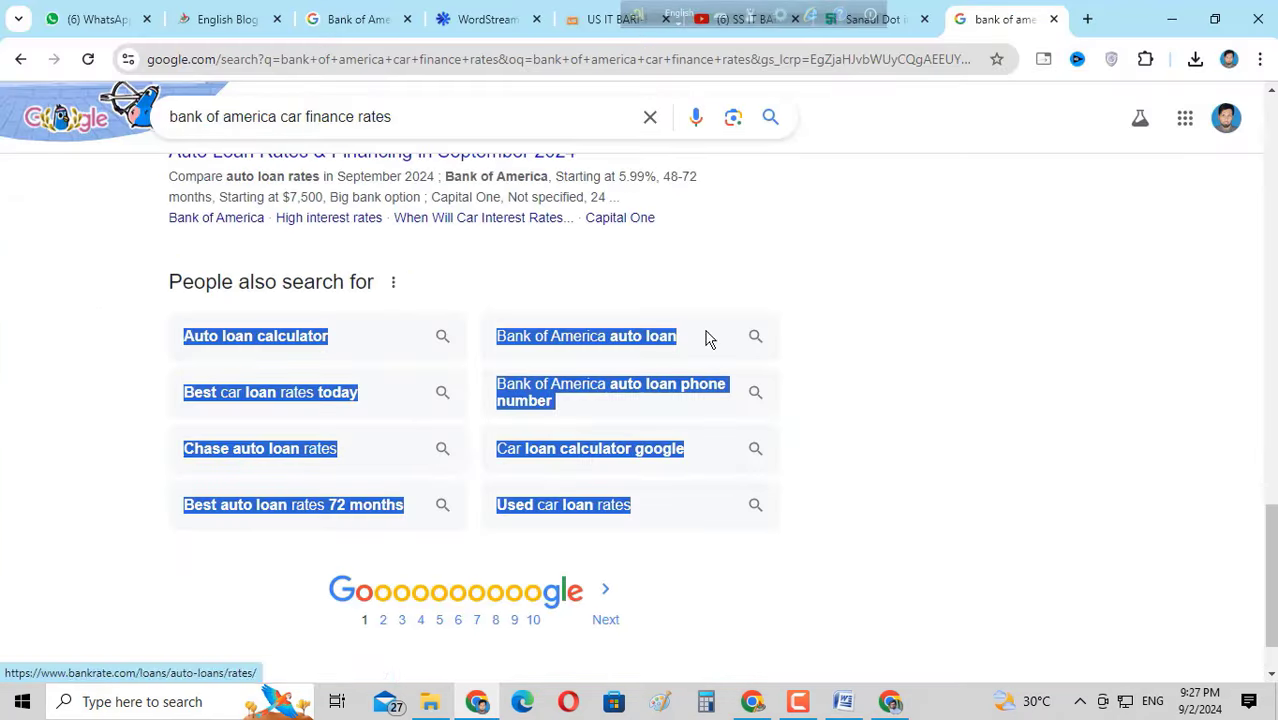
click(890, 702)
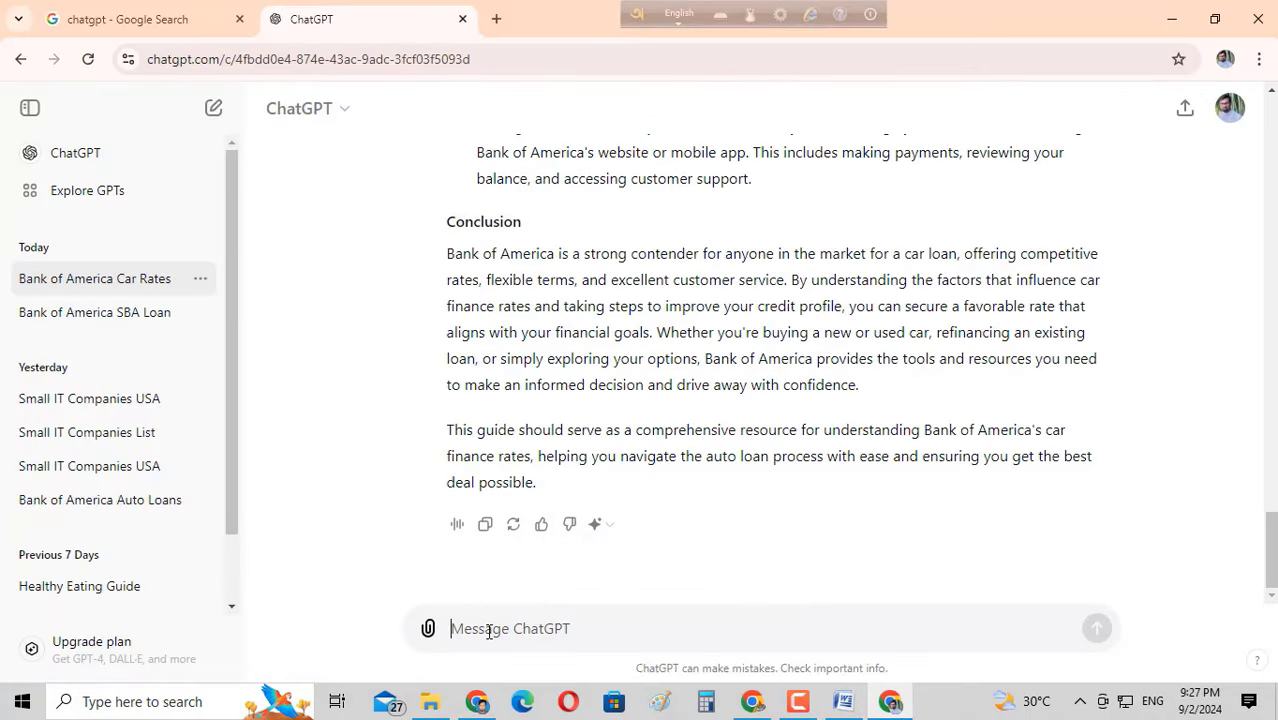
Submit "Auto loan calculator" as a prompt in the ChatGPT conversation and look through the generated answer
key(ctrl+v)
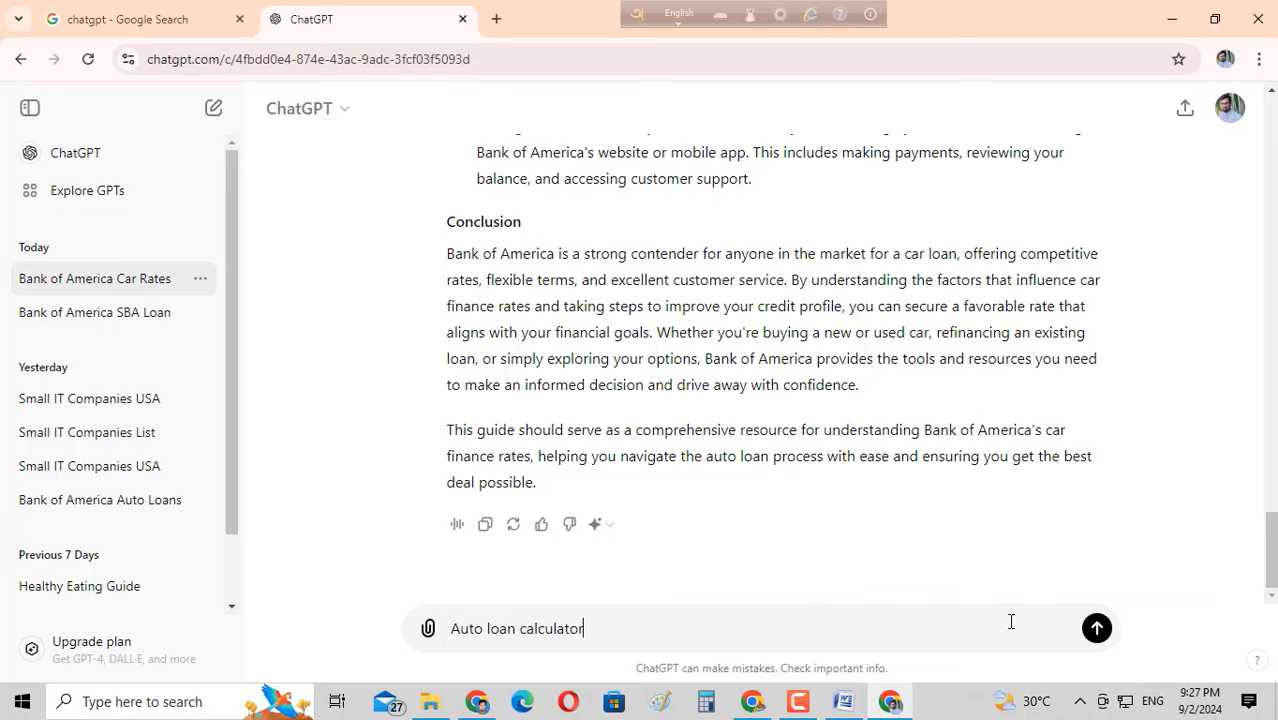
click(1096, 628)
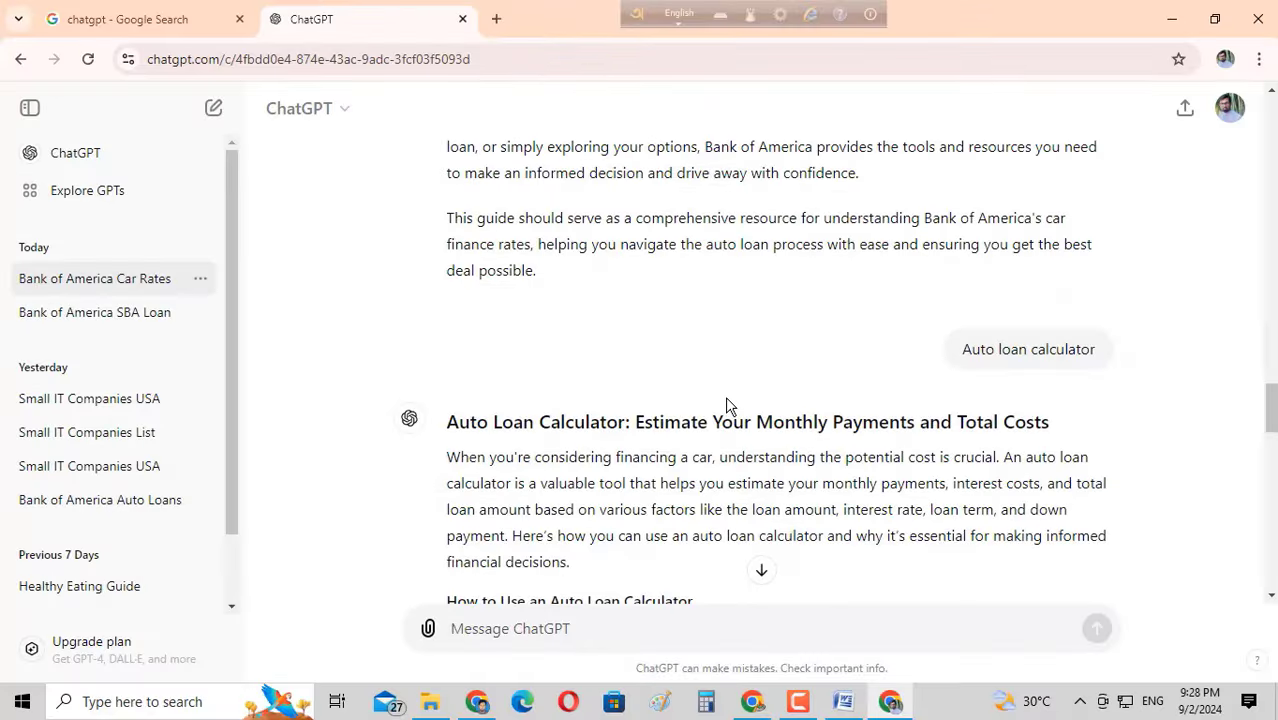
scroll(725, 396, down, 2)
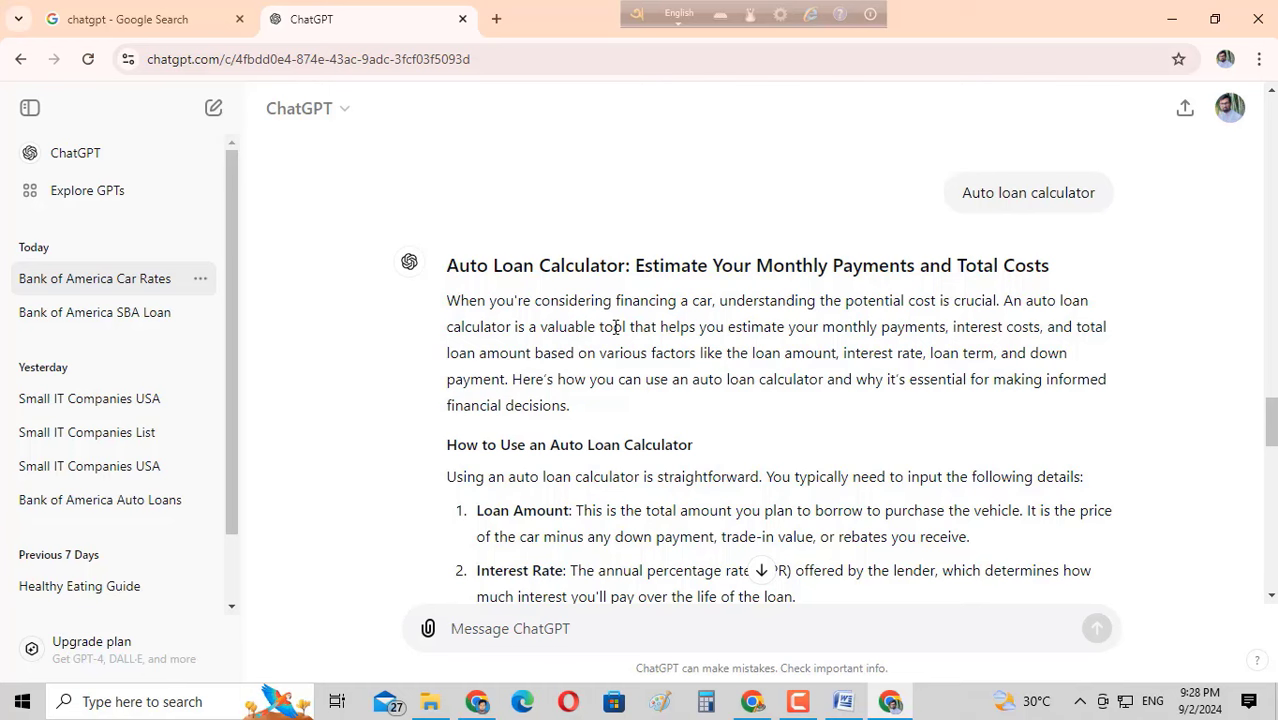
scroll(615, 327, down, 3)
scroll(519, 272, up, 3)
scroll(568, 410, down, 6)
scroll(470, 250, up, 3)
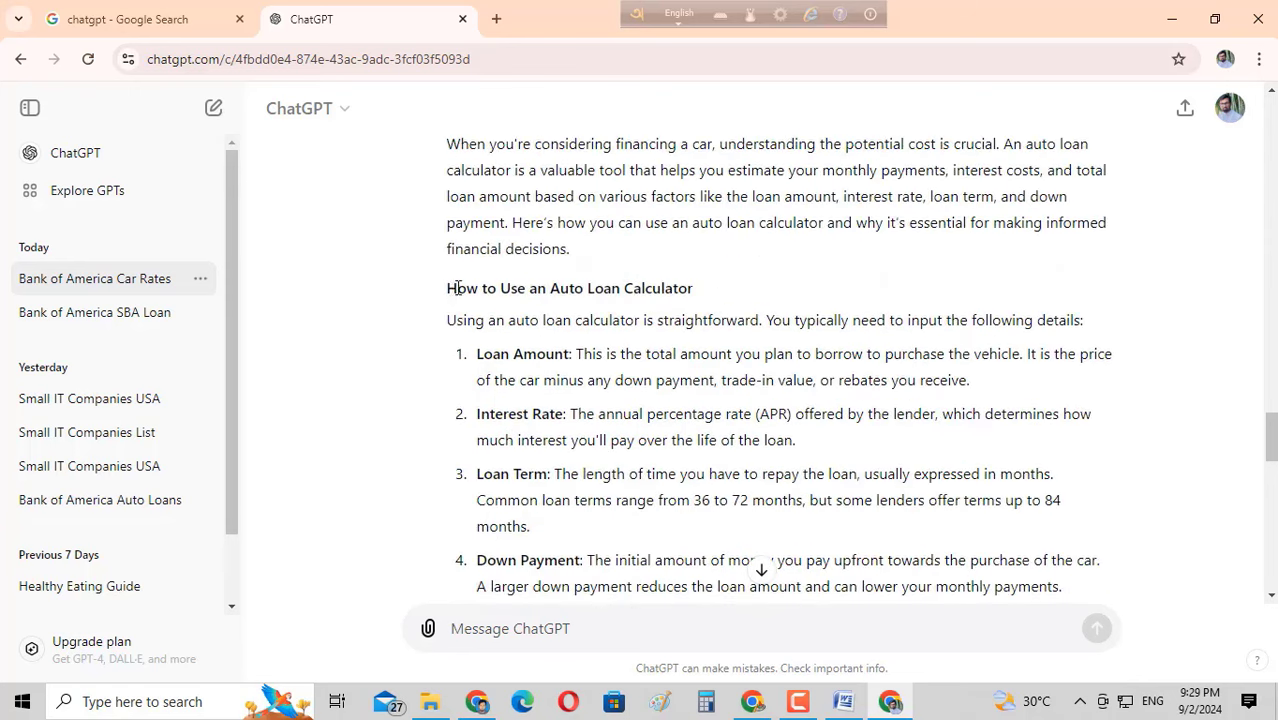
Copy the answer from the "How to Use an Auto Loan Calculator" heading through the "Negotiation Tool" item, leaving out the Conclusion
drag(457, 288, 782, 430)
right_click(557, 342)
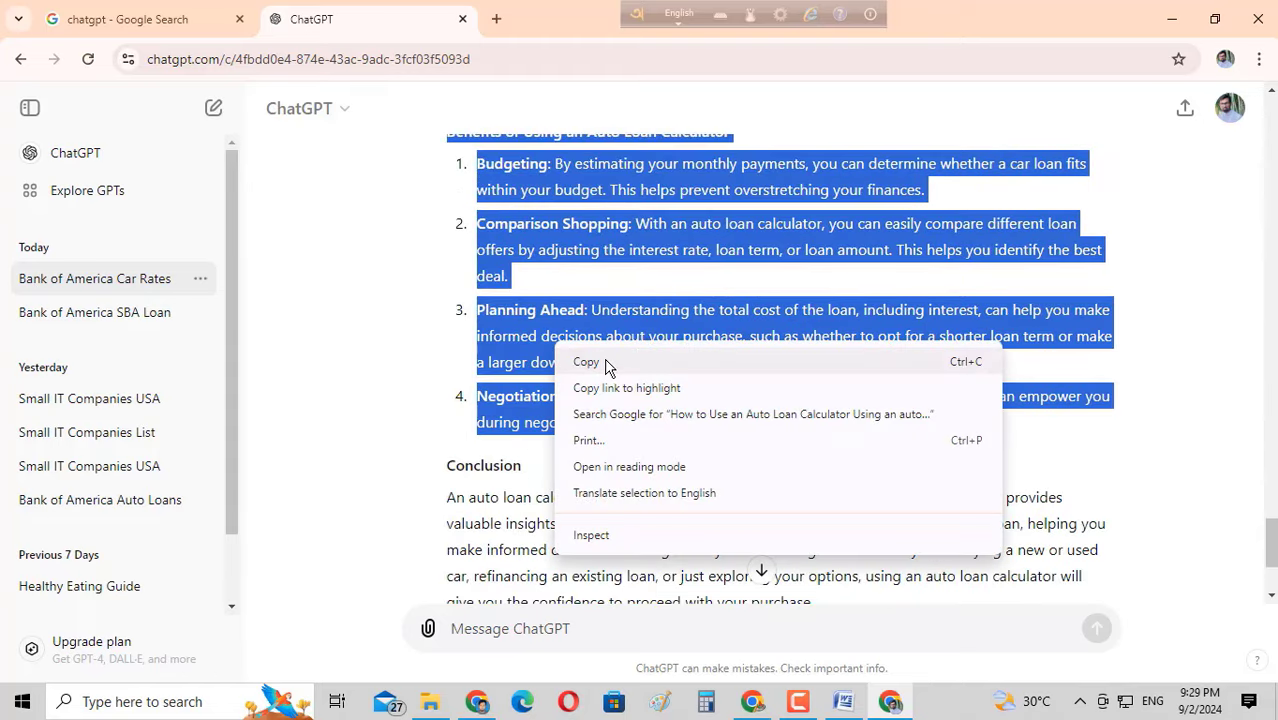
click(606, 362)
Switch to the "English post" Word document and paste the copied sections between the "Manage Your Loan" paragraph and the Conclusion heading
click(843, 701)
scroll(700, 482, down, 20)
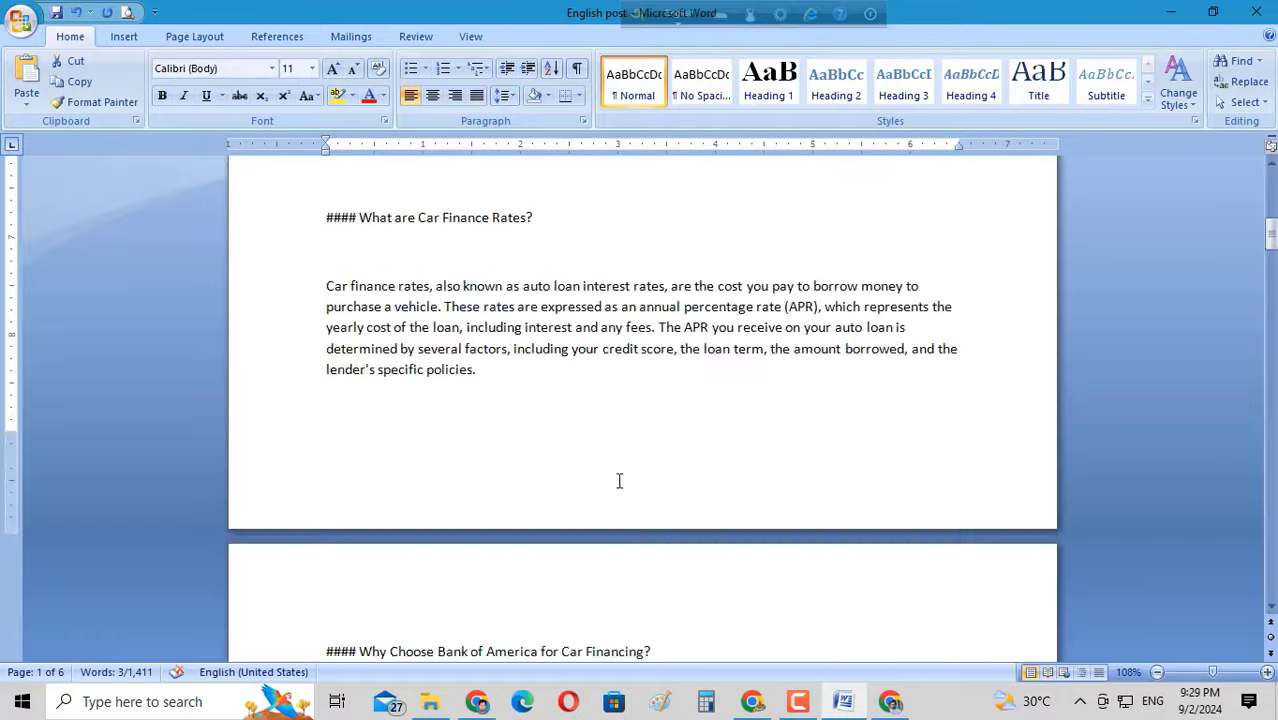
scroll(617, 483, down, 20)
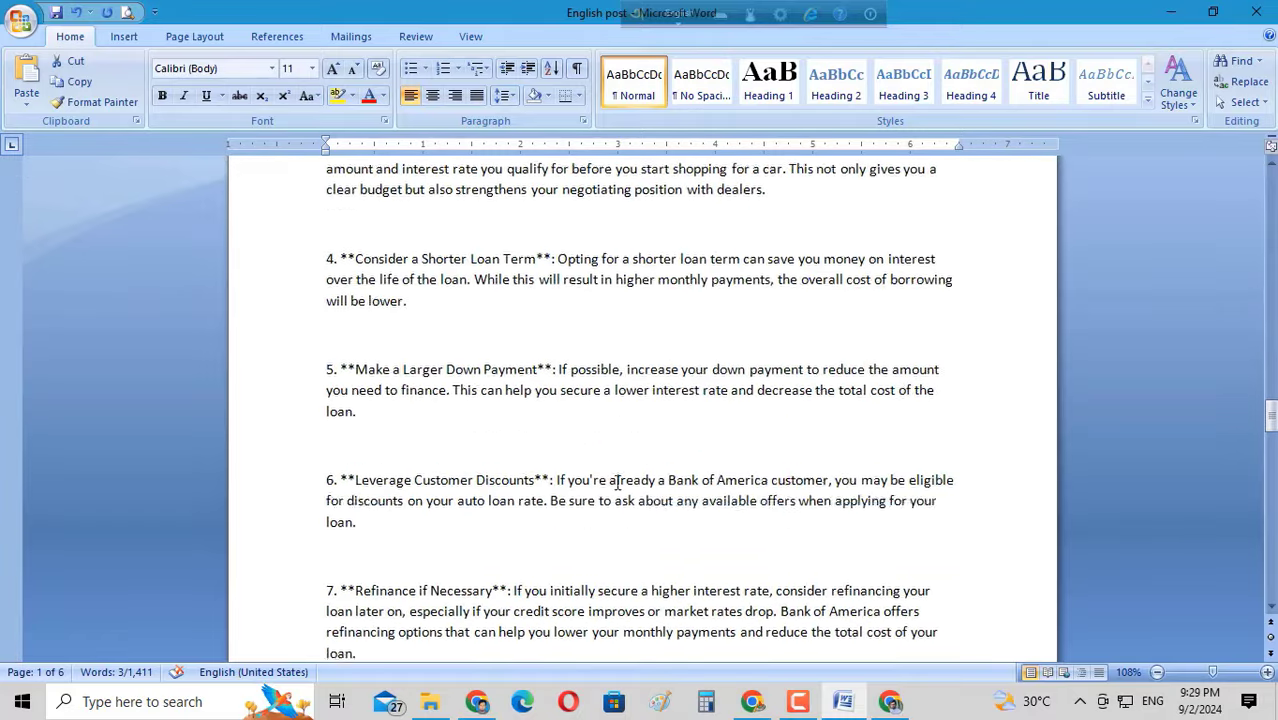
scroll(617, 483, down, 12)
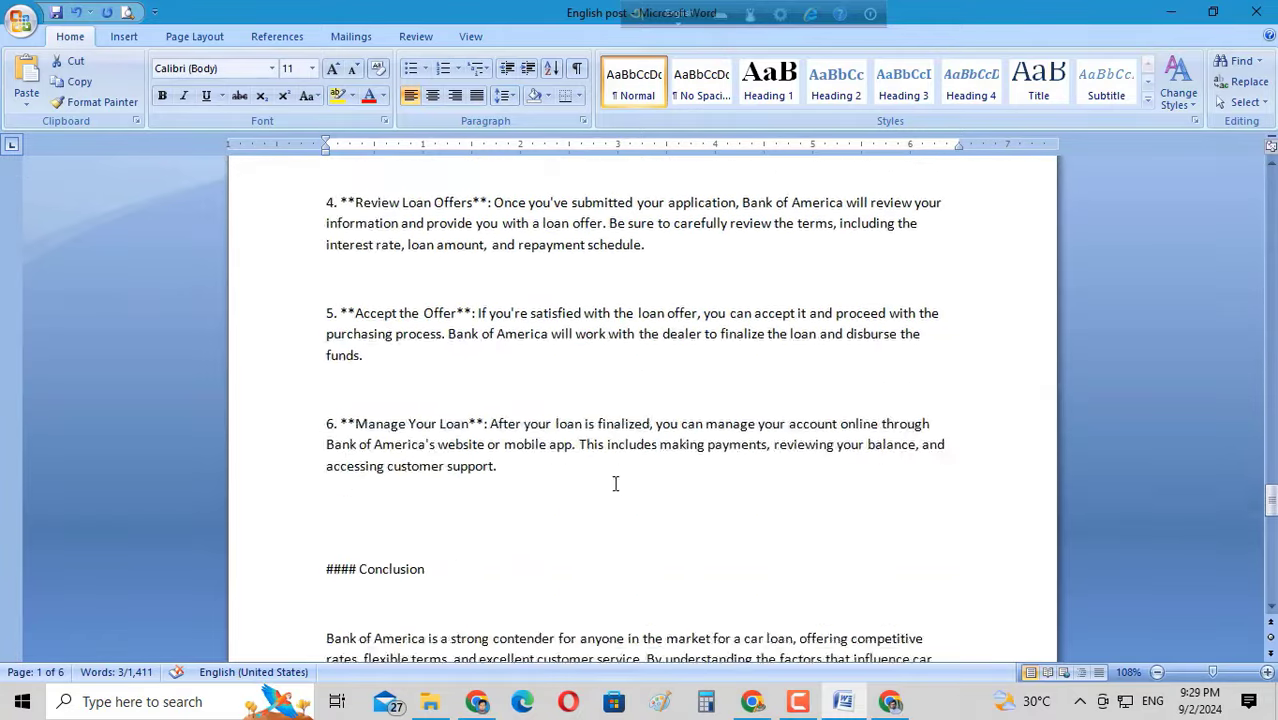
click(333, 263)
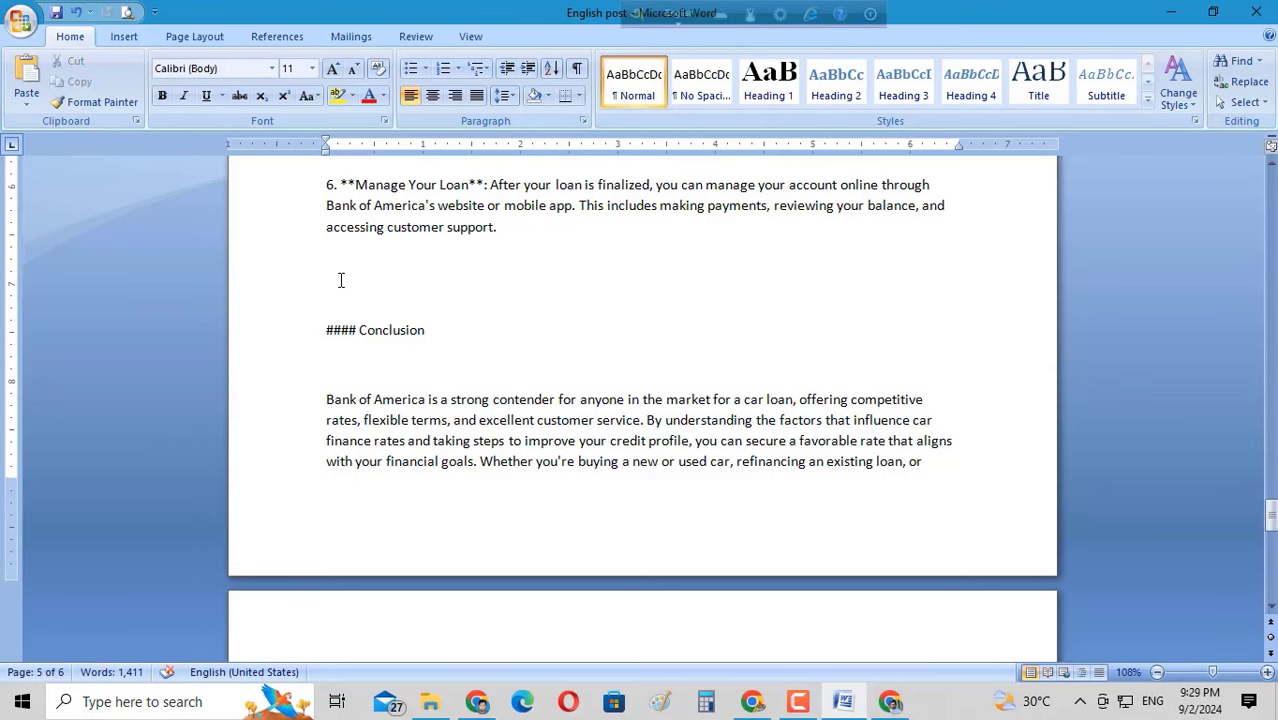
key(ctrl+v)
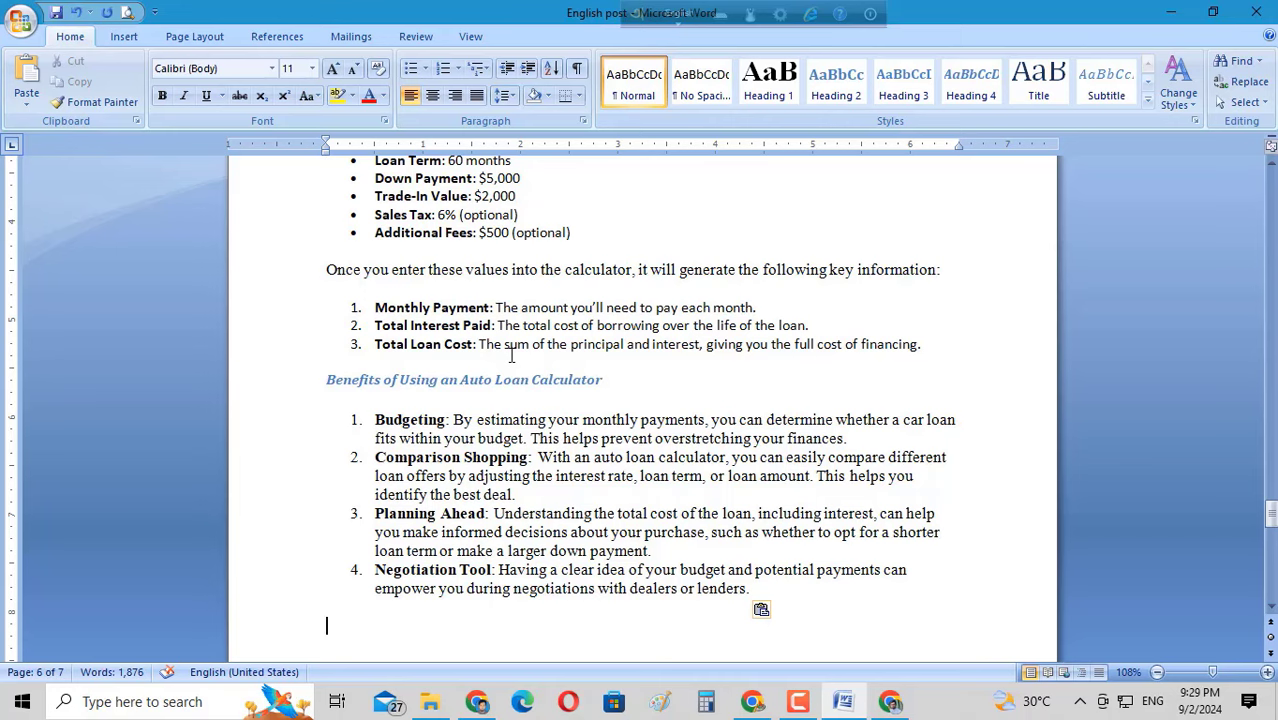
Remove the italics from the headings "Benefits of Using an Auto Loan Calculator" and "Example: Using the Auto Loan Calculator"
click(546, 379)
drag(622, 384, 295, 385)
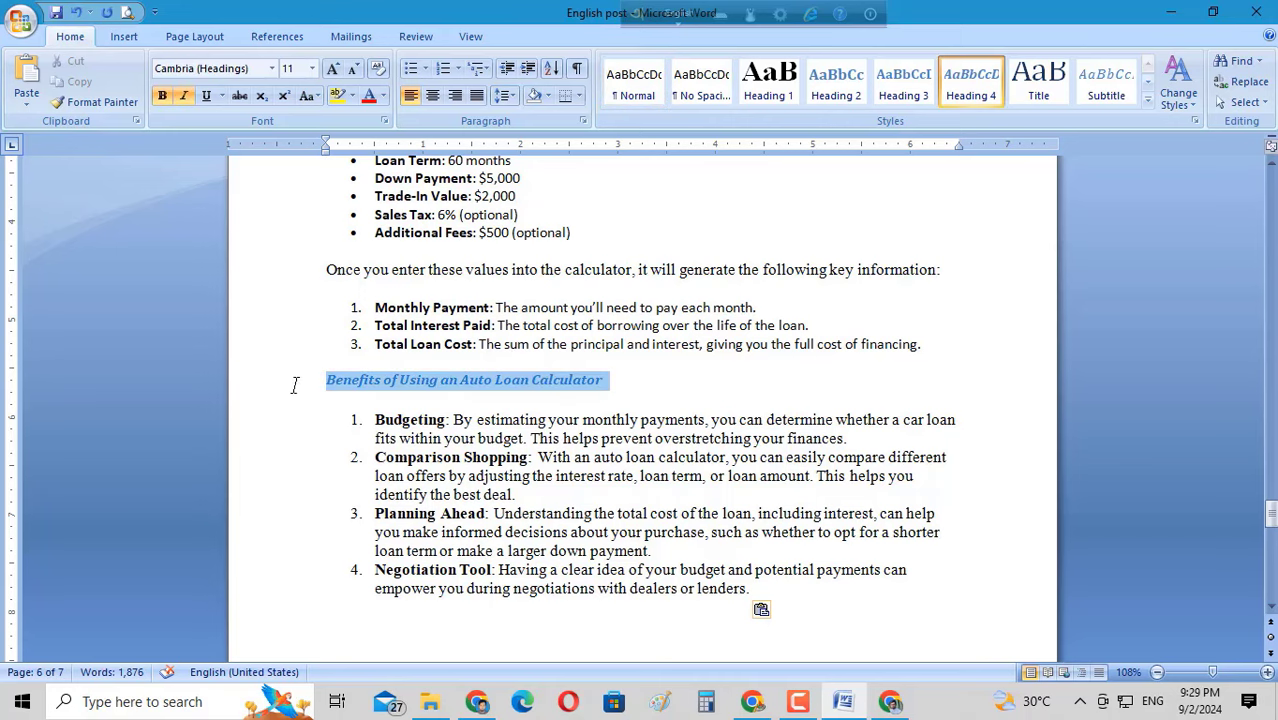
click(181, 95)
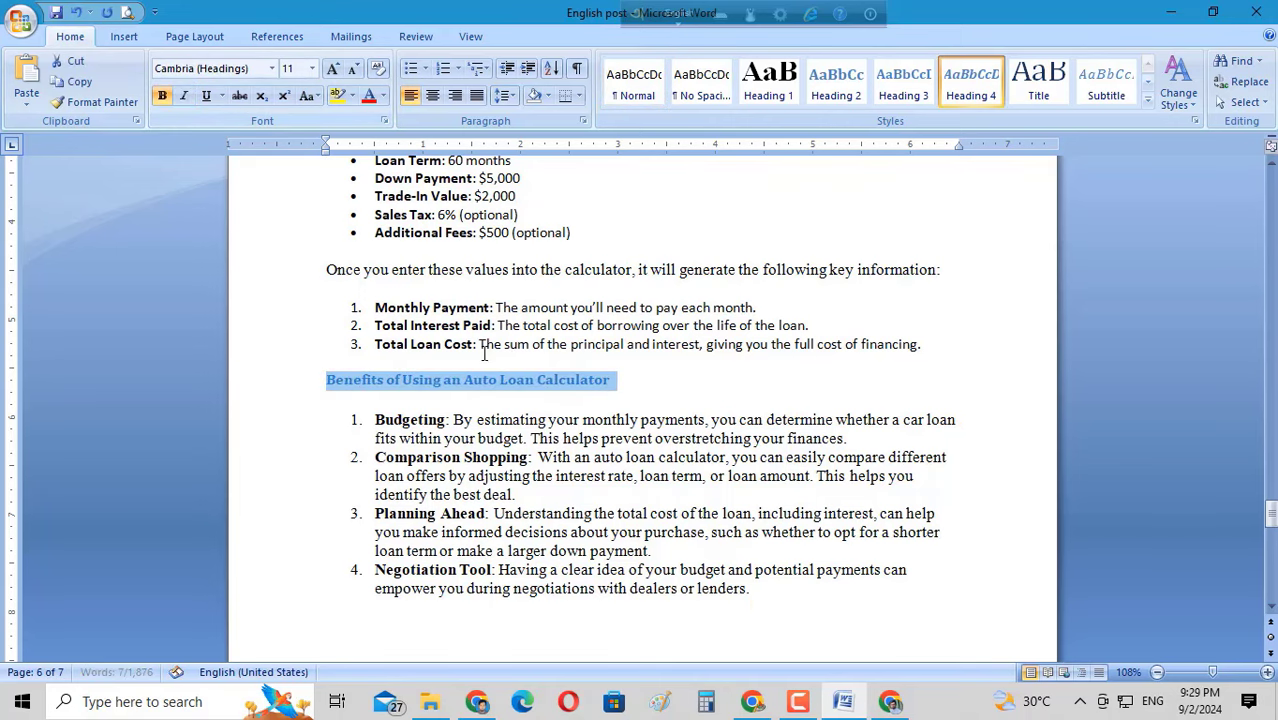
scroll(484, 354, up, 7)
drag(629, 424, 285, 405)
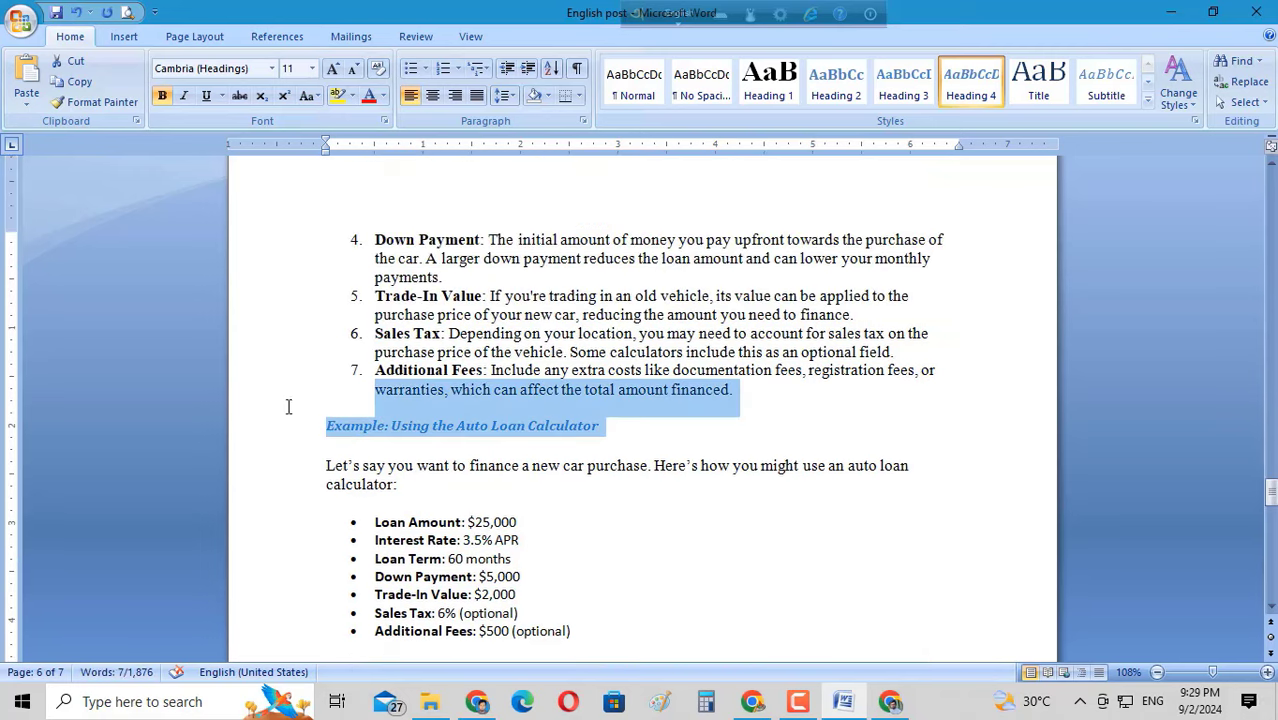
click(305, 445)
click(297, 425)
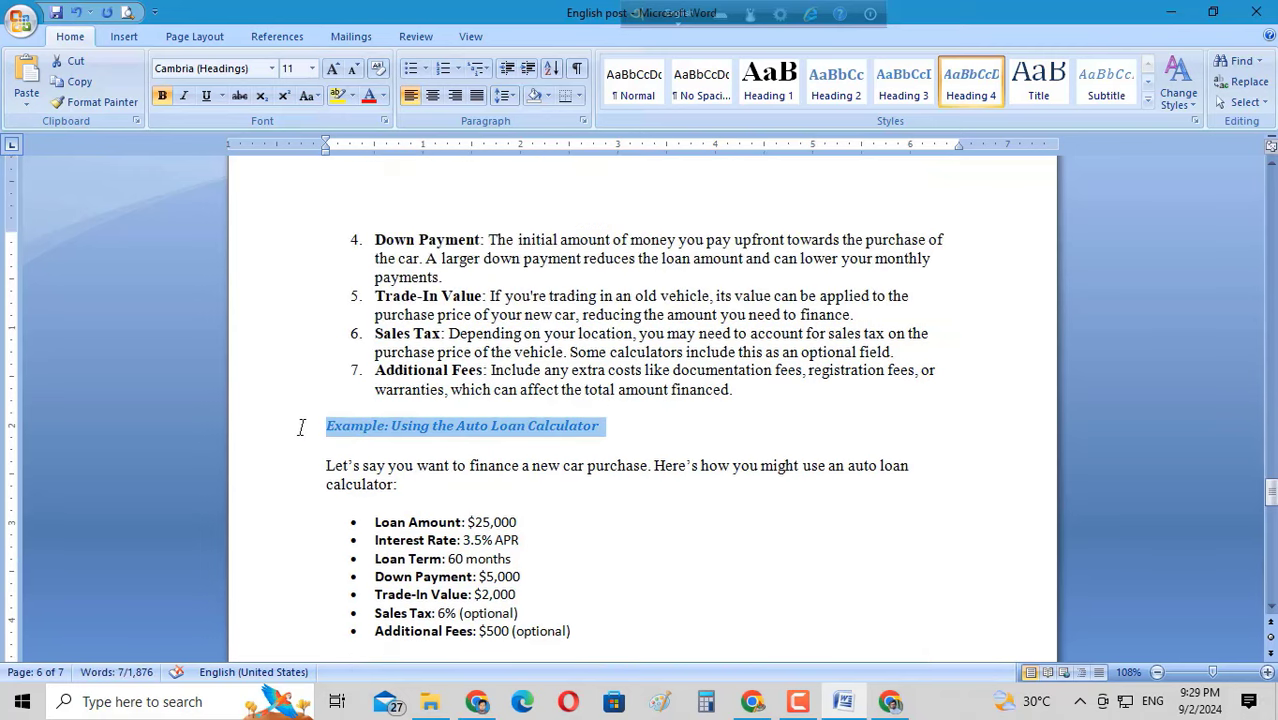
click(183, 95)
Remove the italics from the "How to Use an Auto Loan Calculator" heading and enlarge its font size to 16
scroll(452, 350, up, 6)
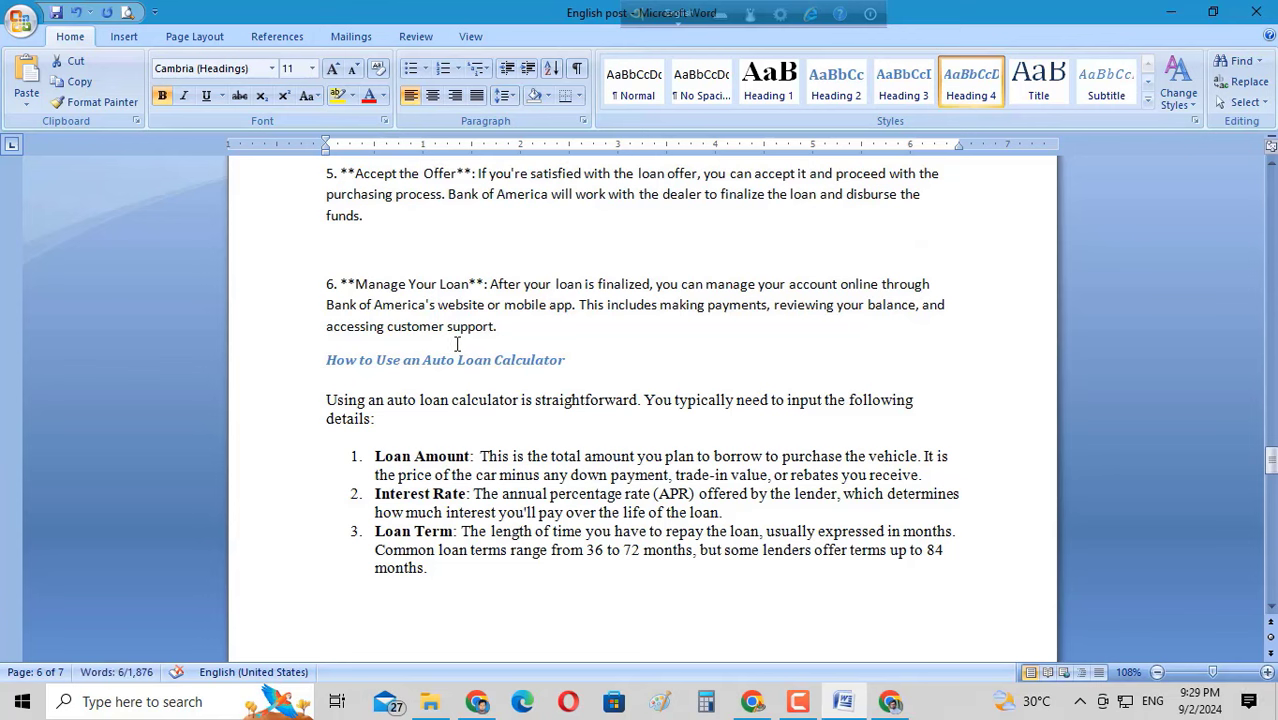
drag(554, 368, 300, 366)
click(183, 95)
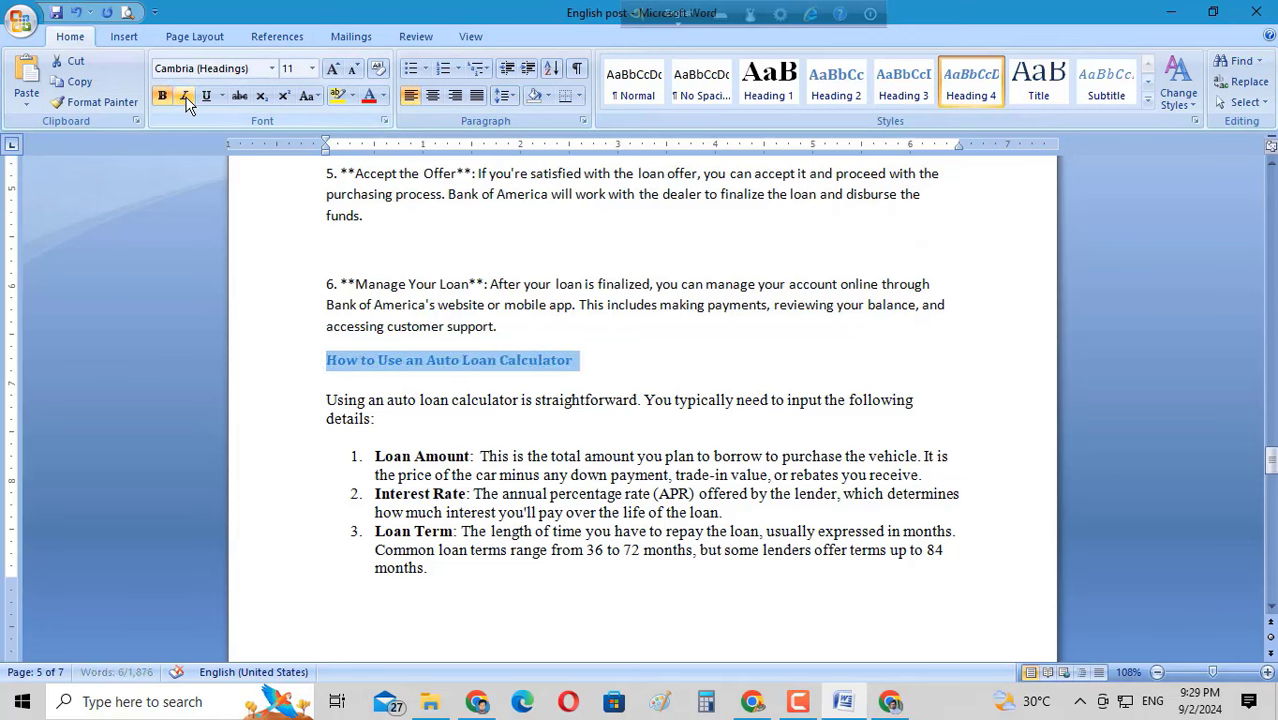
drag(592, 360, 270, 361)
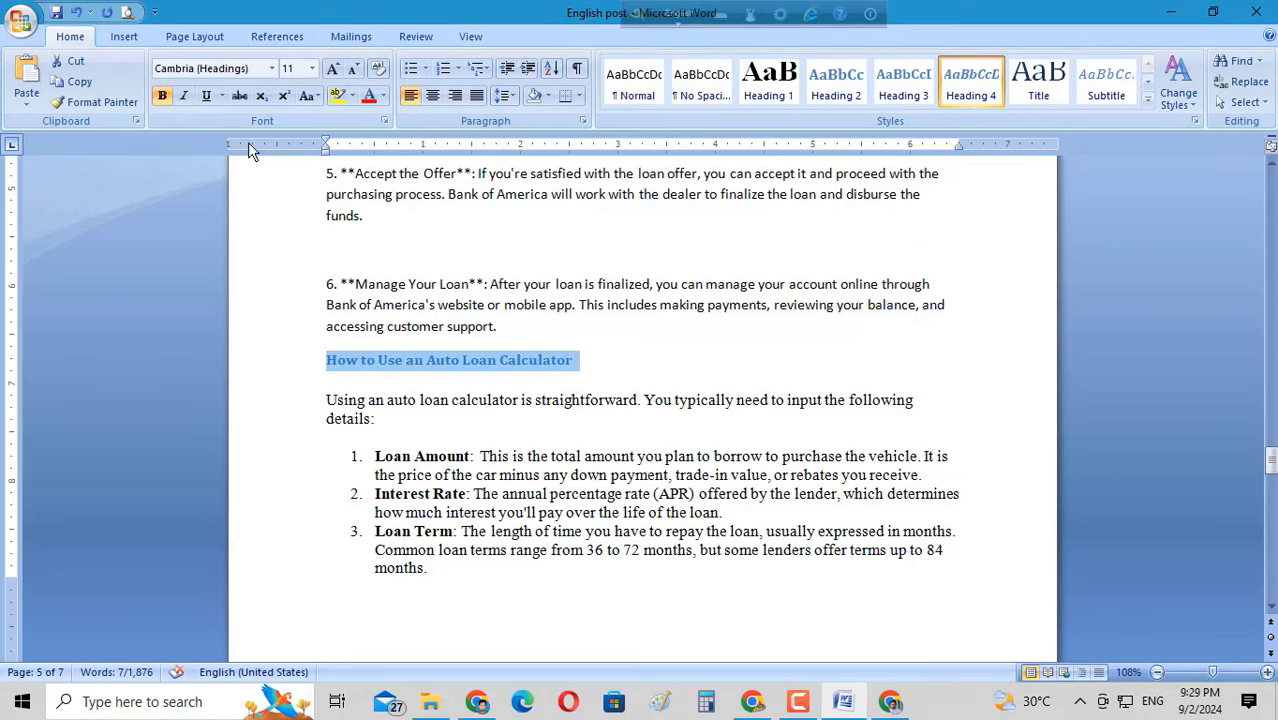
click(333, 68)
click(333, 68)
click(333, 68)
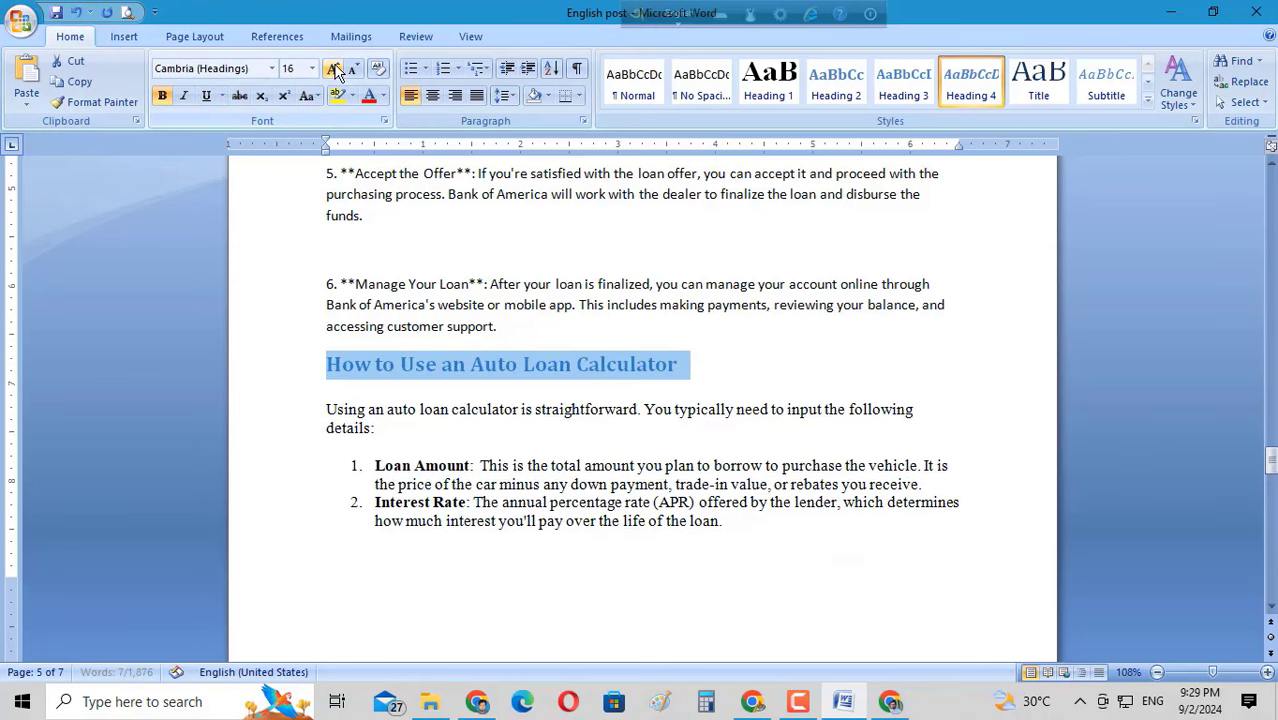
click(684, 392)
Copy the related search "Best car loan rates today" from the keyword list at the start of the document
scroll(565, 465, down, 15)
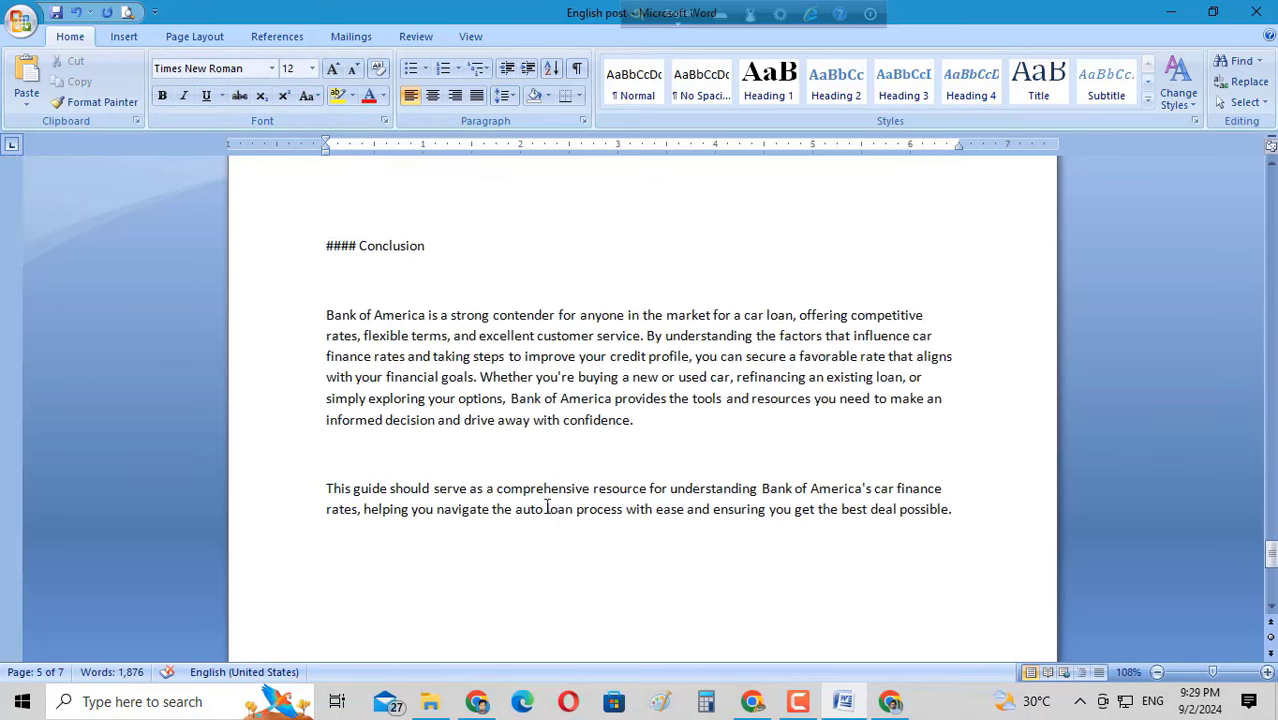
scroll(546, 507, down, 5)
scroll(545, 505, up, 20)
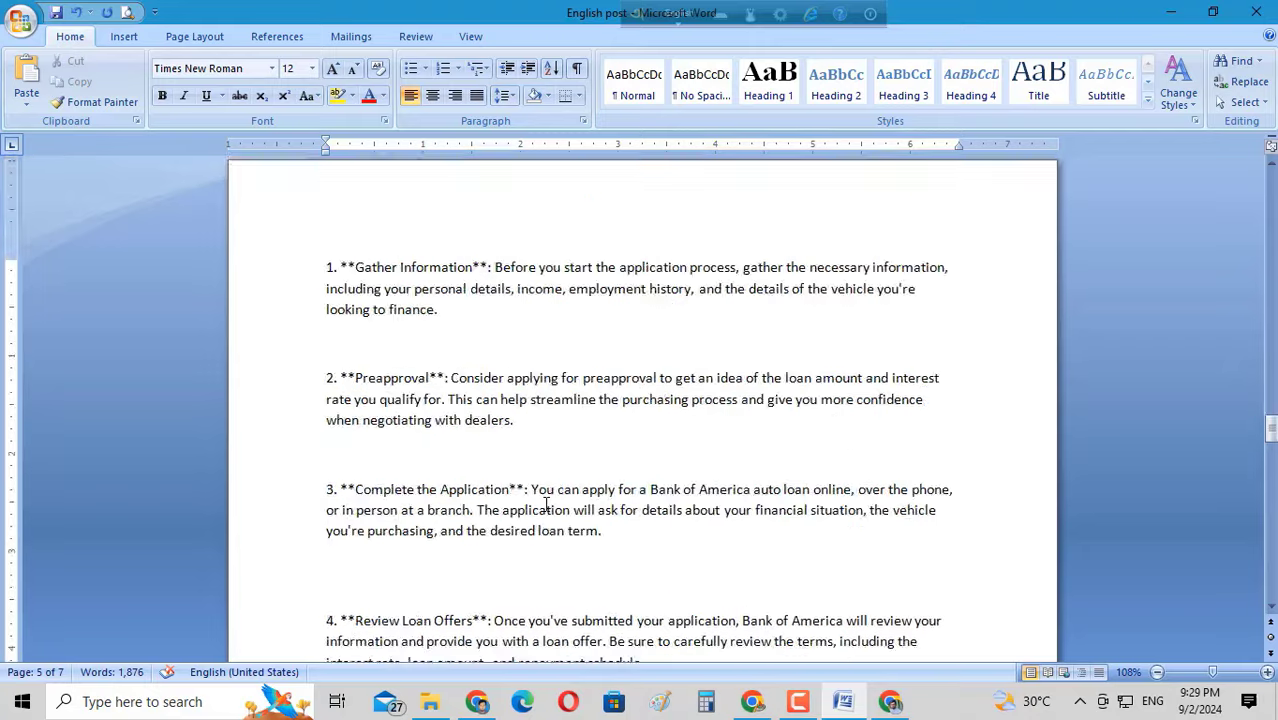
scroll(546, 505, up, 20)
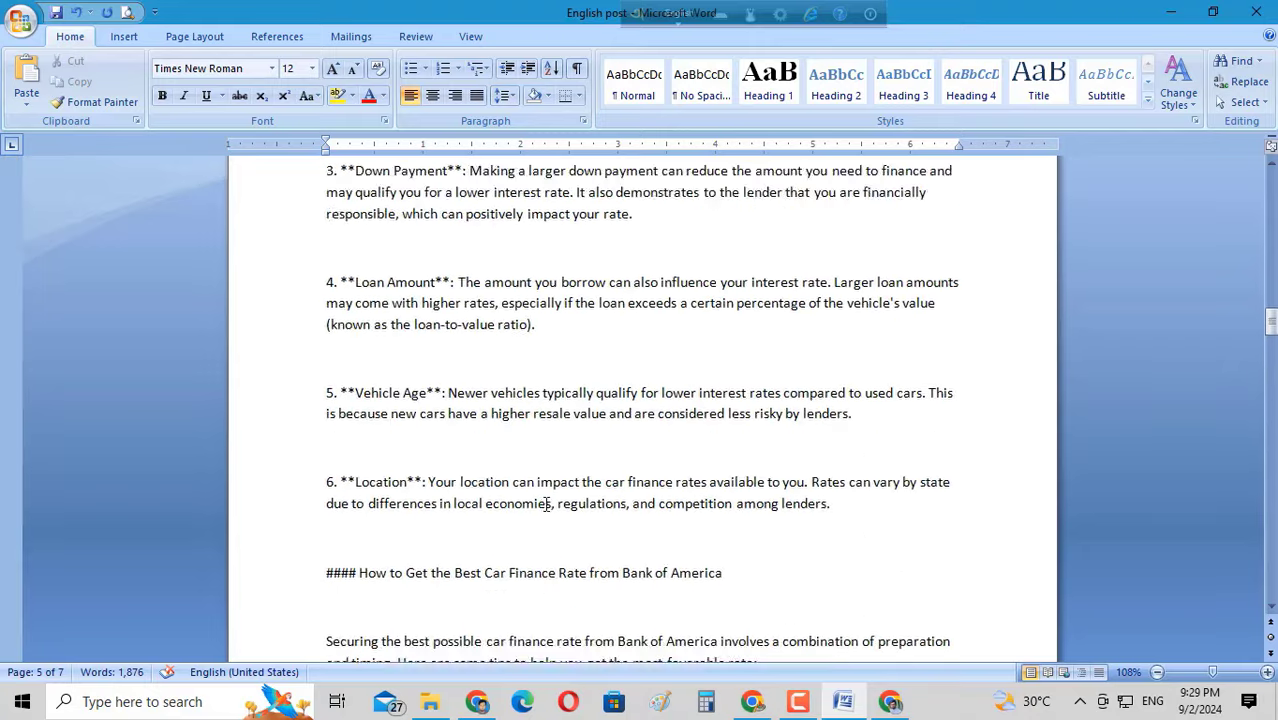
scroll(546, 504, up, 20)
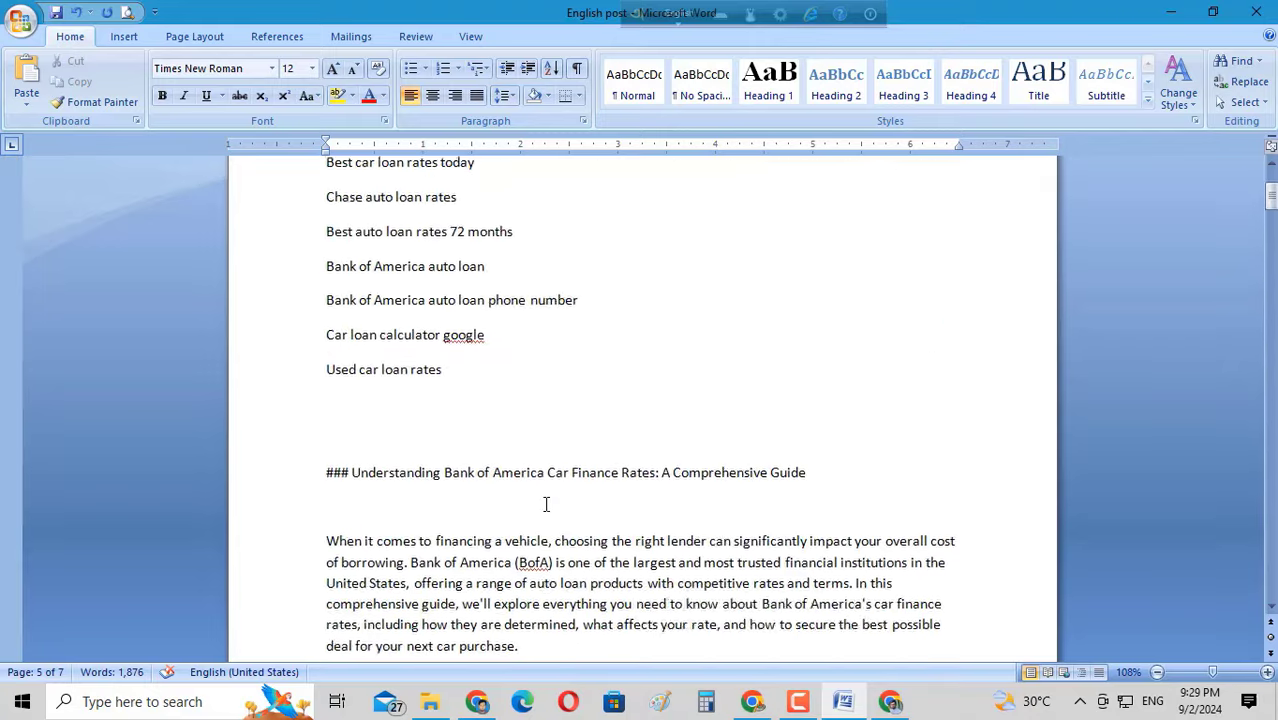
scroll(546, 504, up, 4)
drag(501, 398, 322, 385)
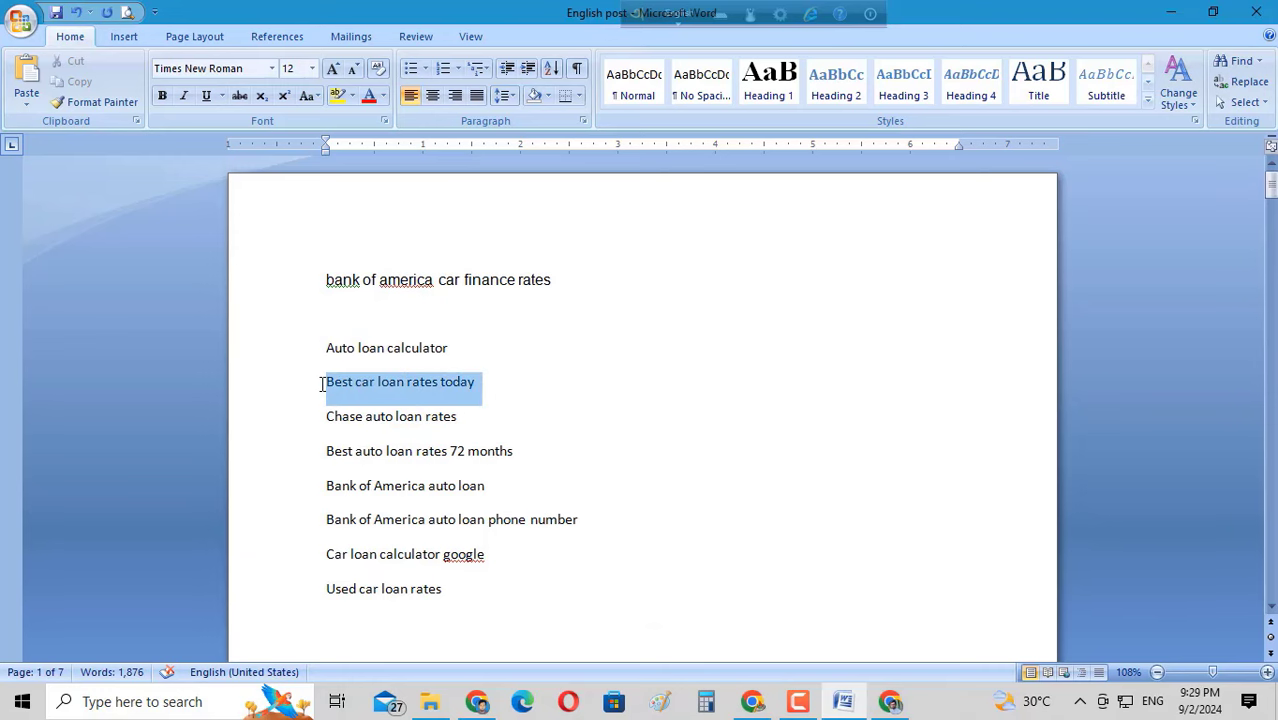
right_click(369, 385)
click(447, 420)
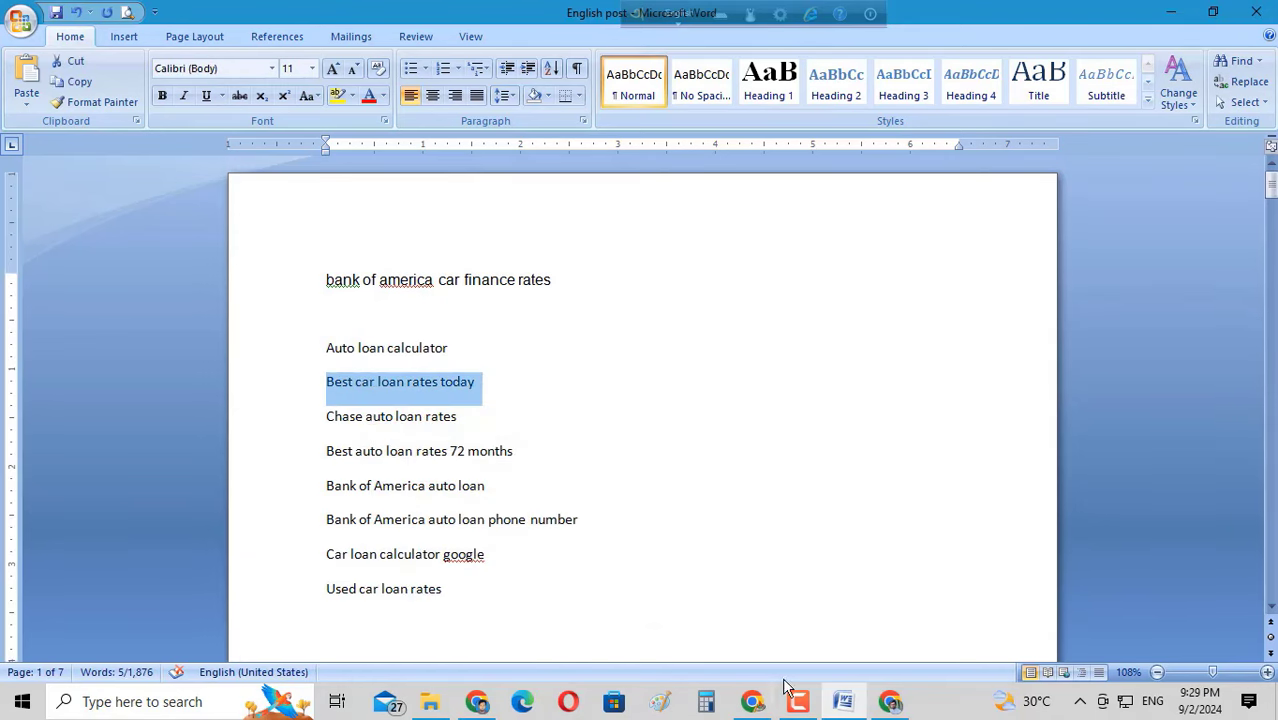
Return to the ChatGPT conversation in Chrome and submit "Best car loan rates today" as the prompt
click(890, 701)
scroll(578, 540, down, 3)
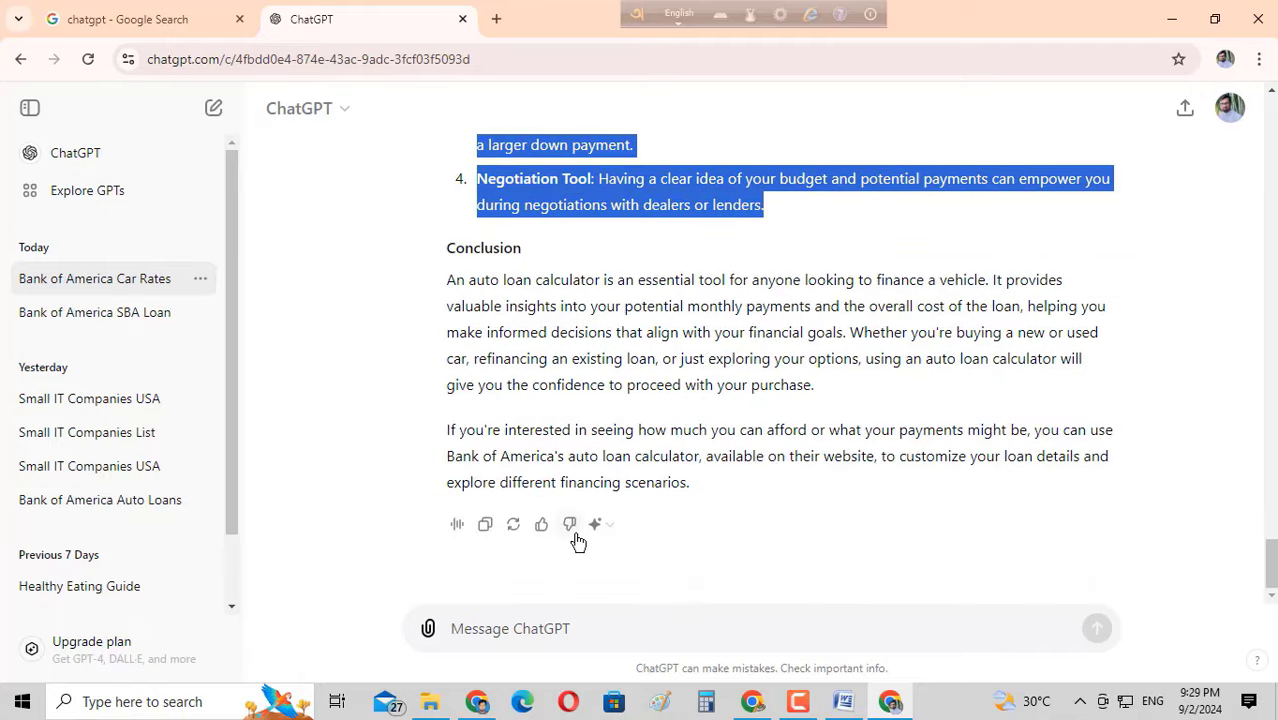
click(525, 620)
key(ctrl+v)
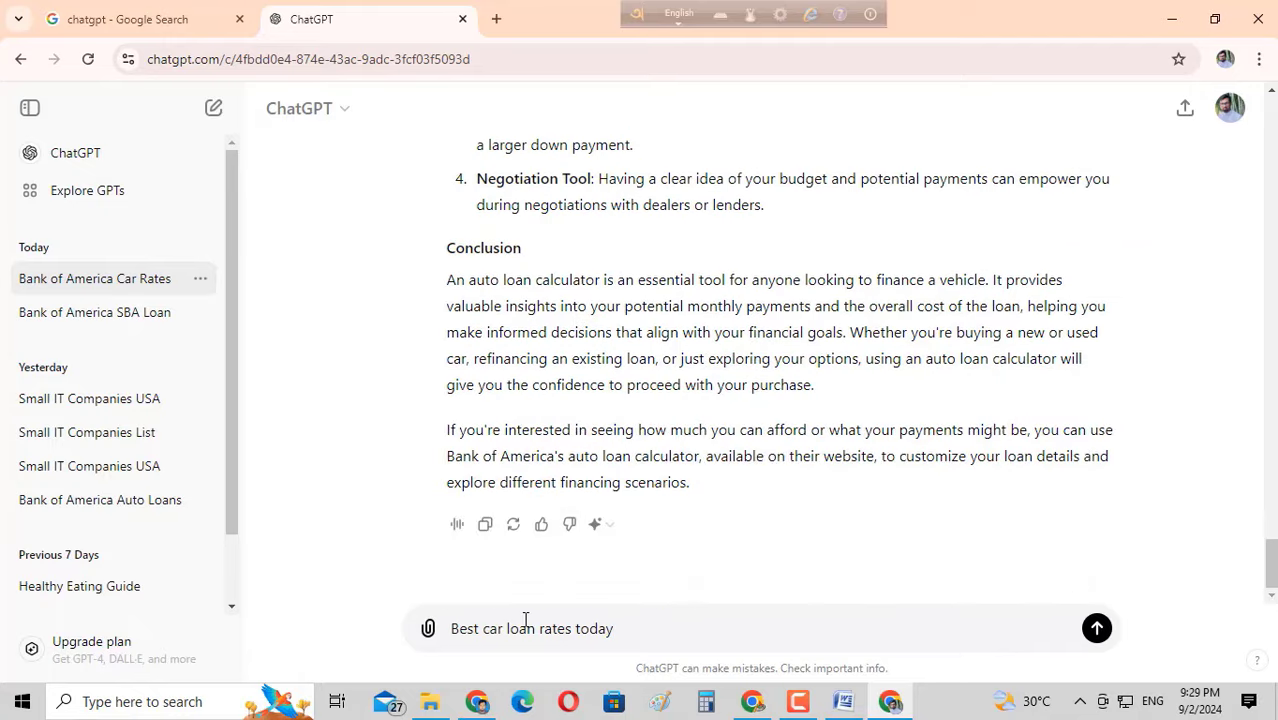
key(Return)
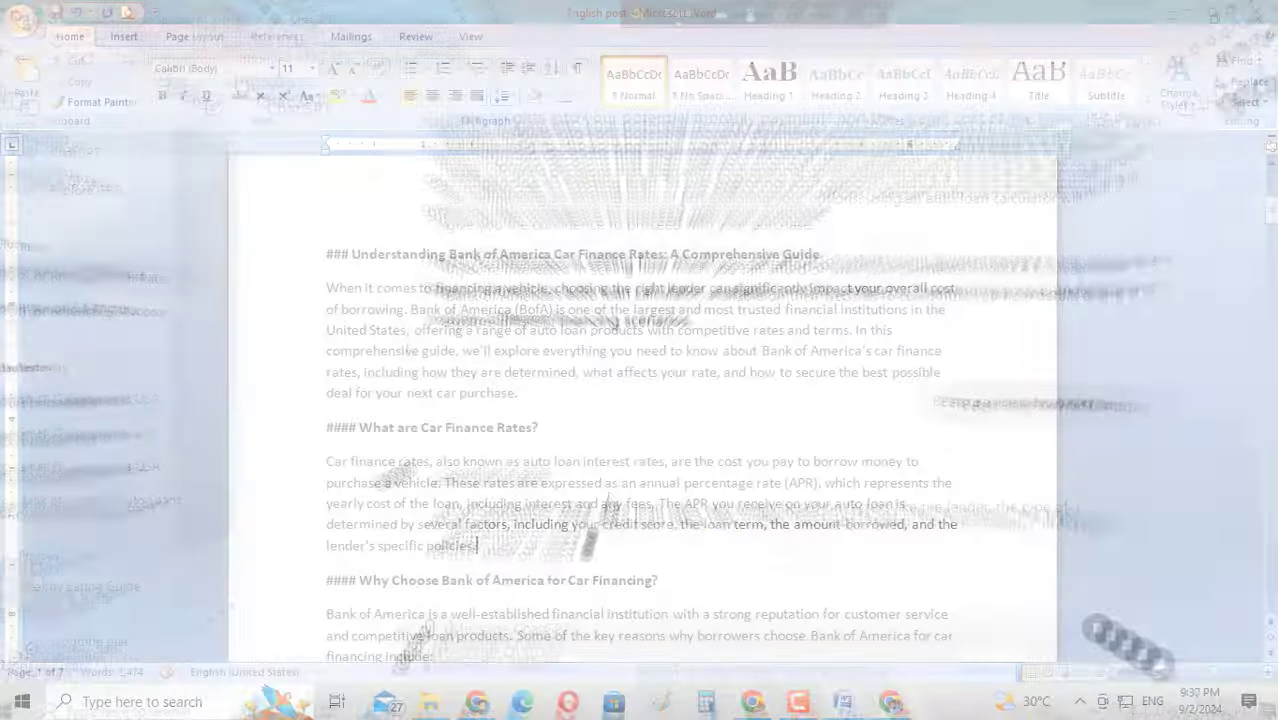
Review the compiled article in Word, from the opening guide through the loan calculator and "Best car loan rates today" sections
scroll(337, 330, down, 1)
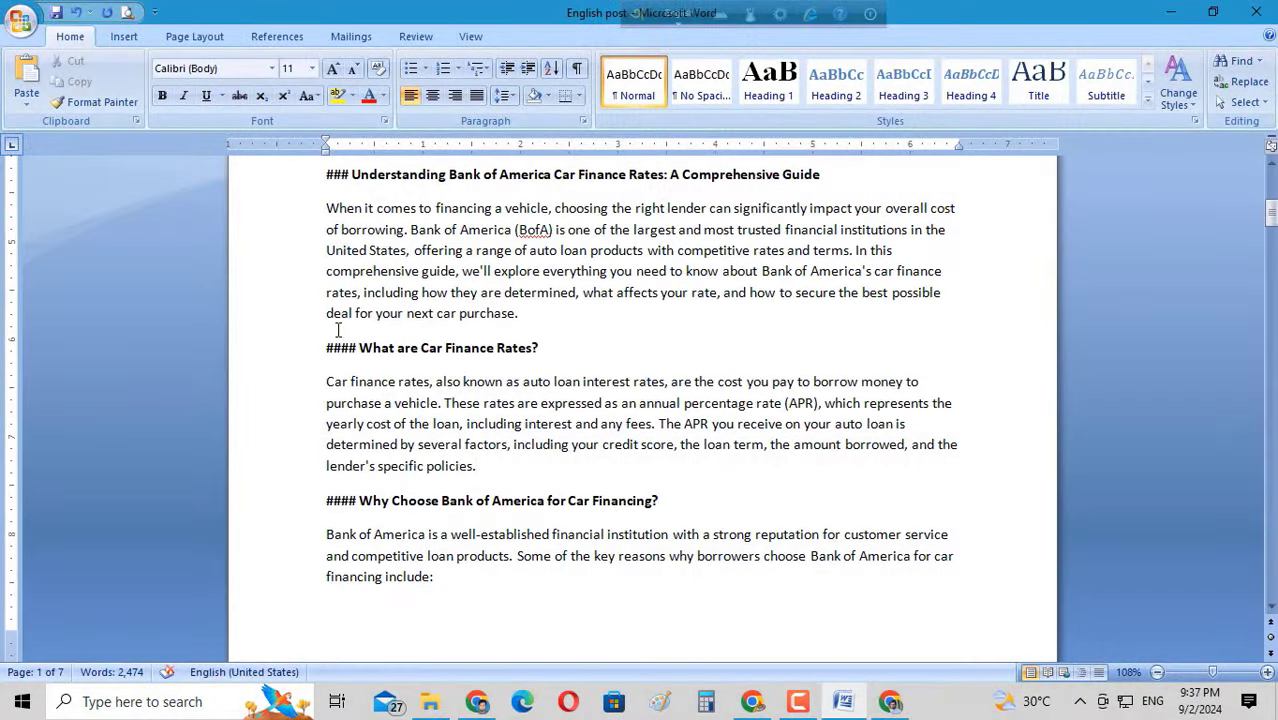
scroll(338, 330, down, 16)
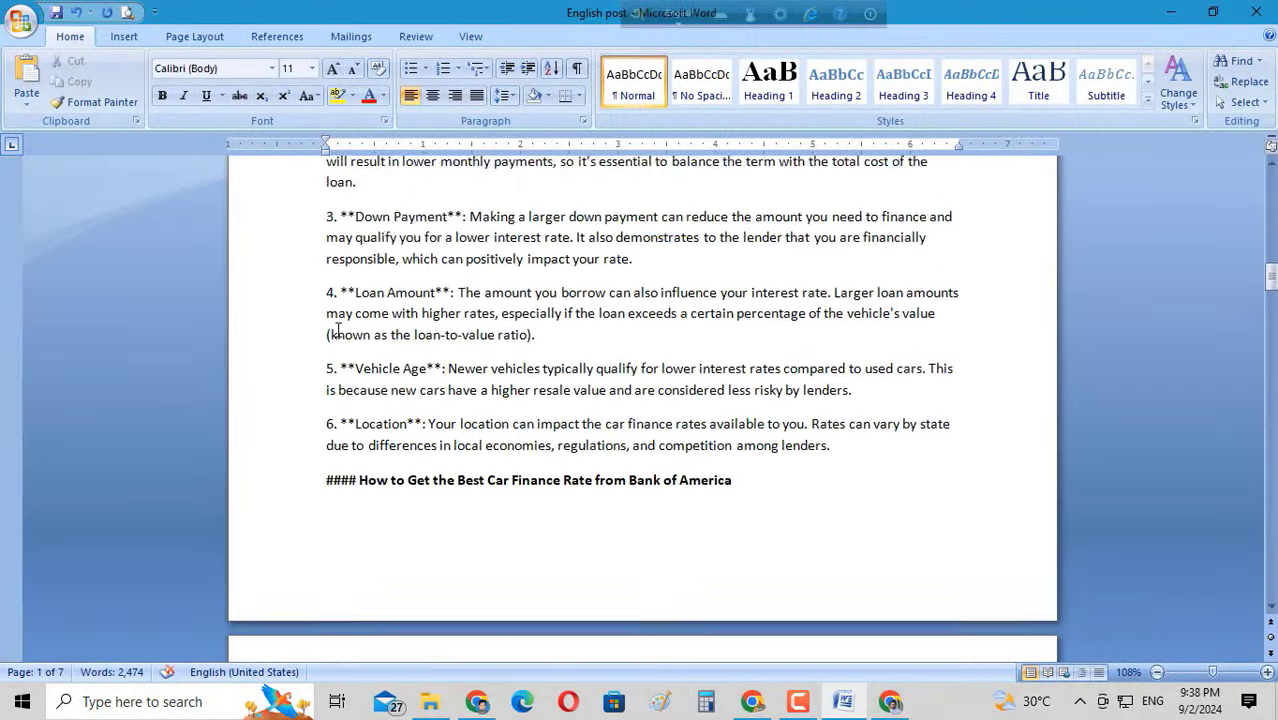
scroll(338, 330, down, 15)
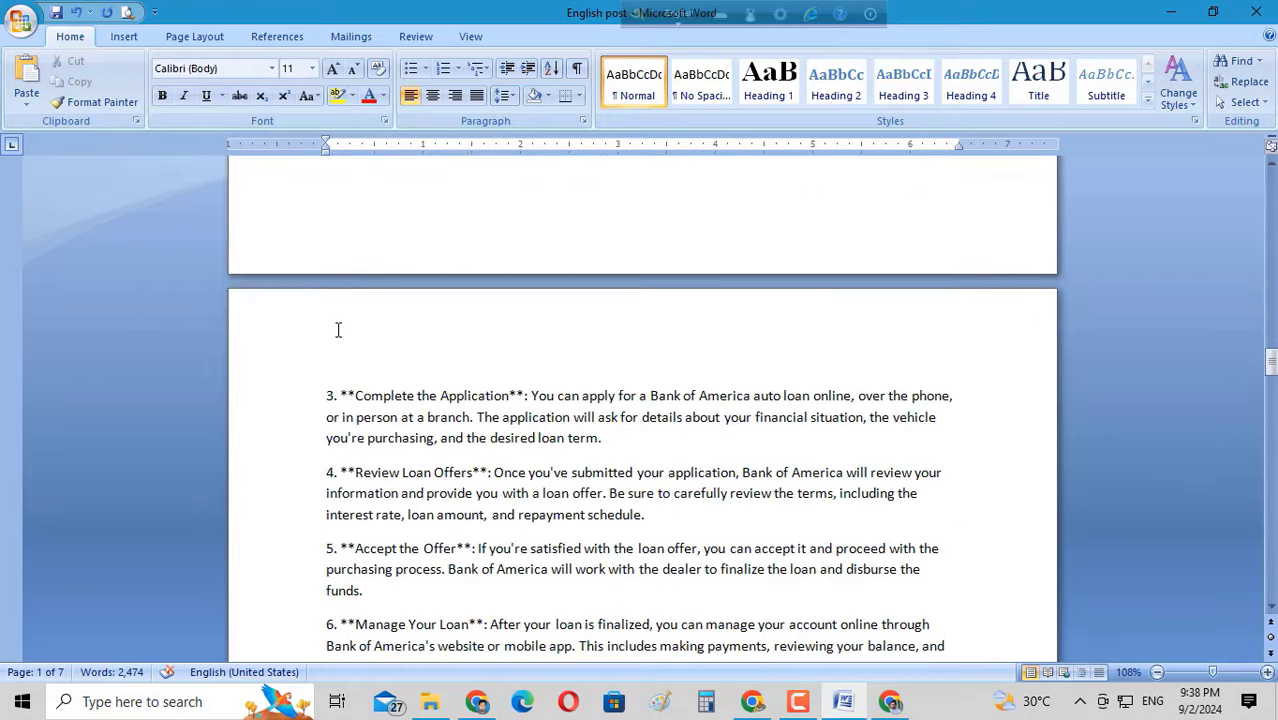
scroll(338, 330, down, 2)
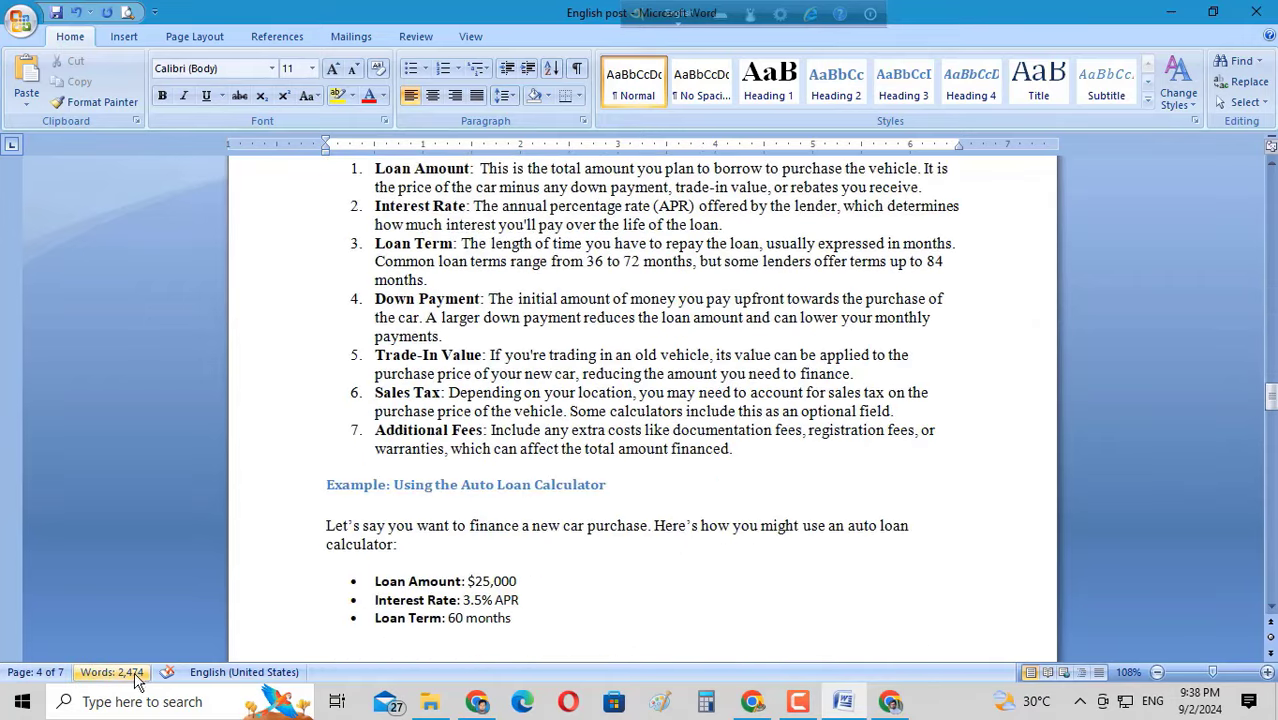
scroll(466, 421, down, 3)
scroll(466, 422, down, 20)
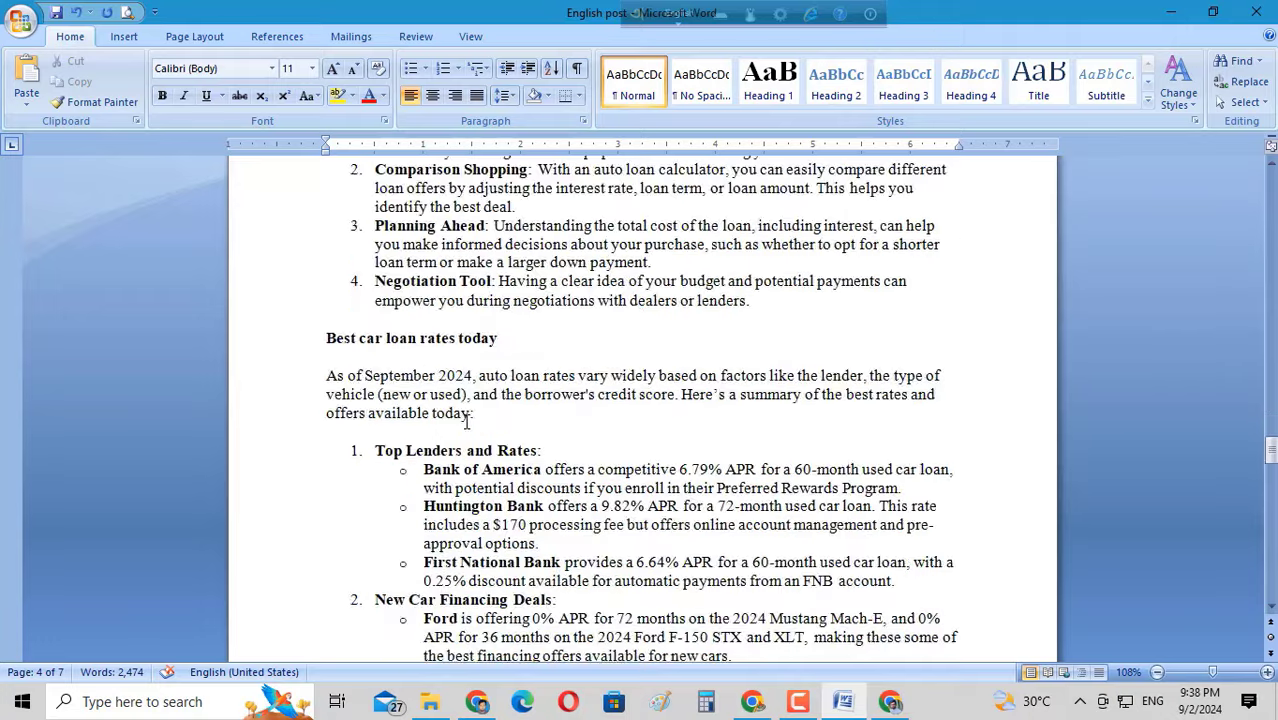
scroll(466, 422, down, 4)
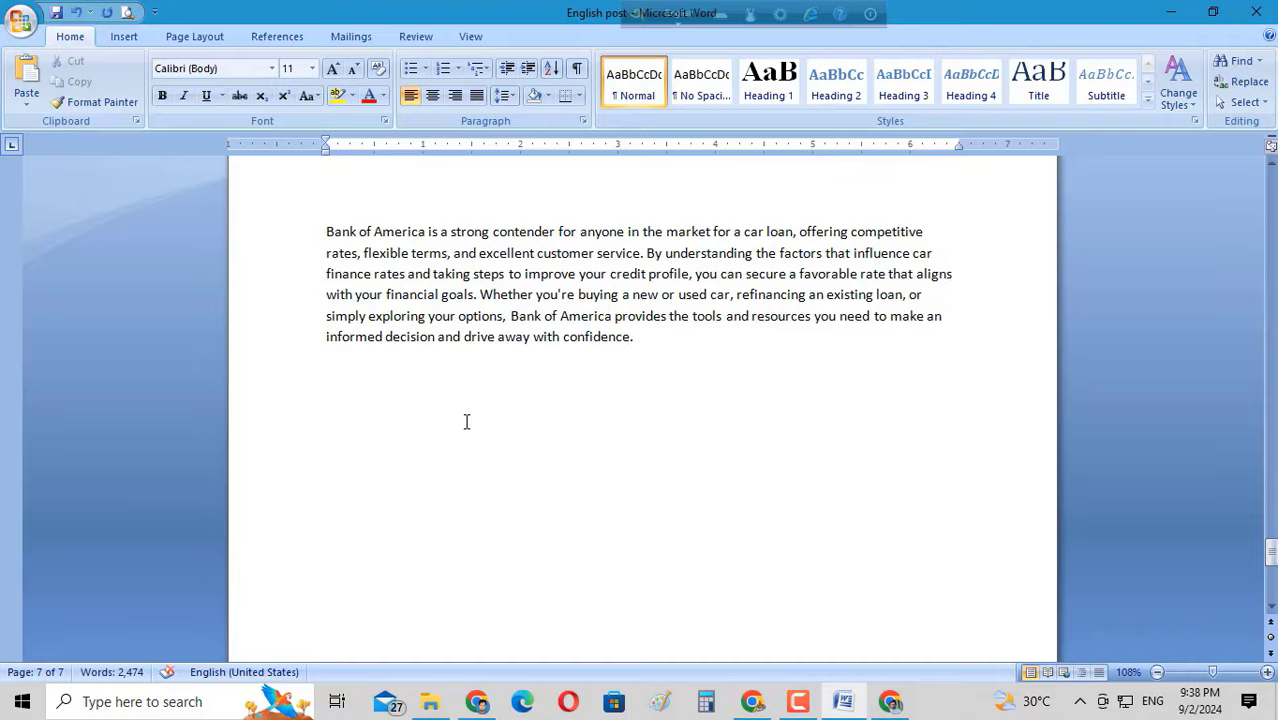
Copy the whole article in Word, from the "Understanding Bank of America Car Finance Rates" heading through the concluding paragraph
scroll(466, 422, up, 4)
scroll(466, 422, down, 3)
click(661, 425)
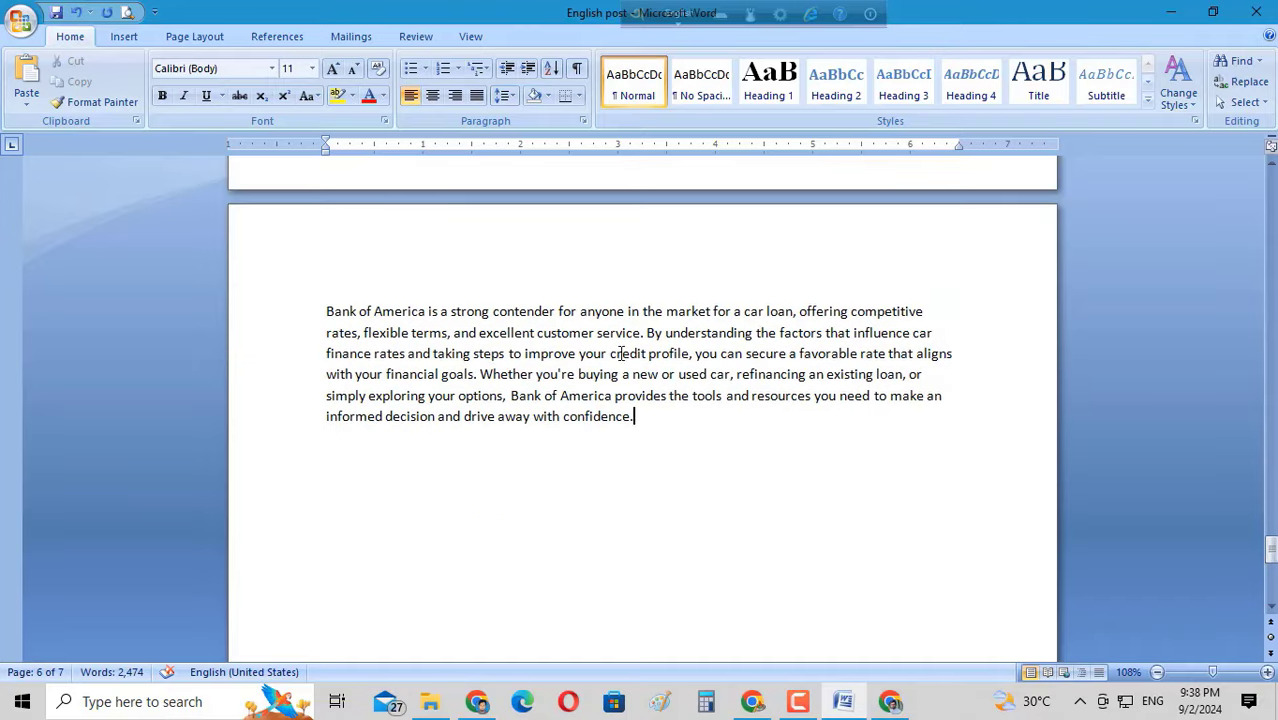
drag(621, 353, 333, 640)
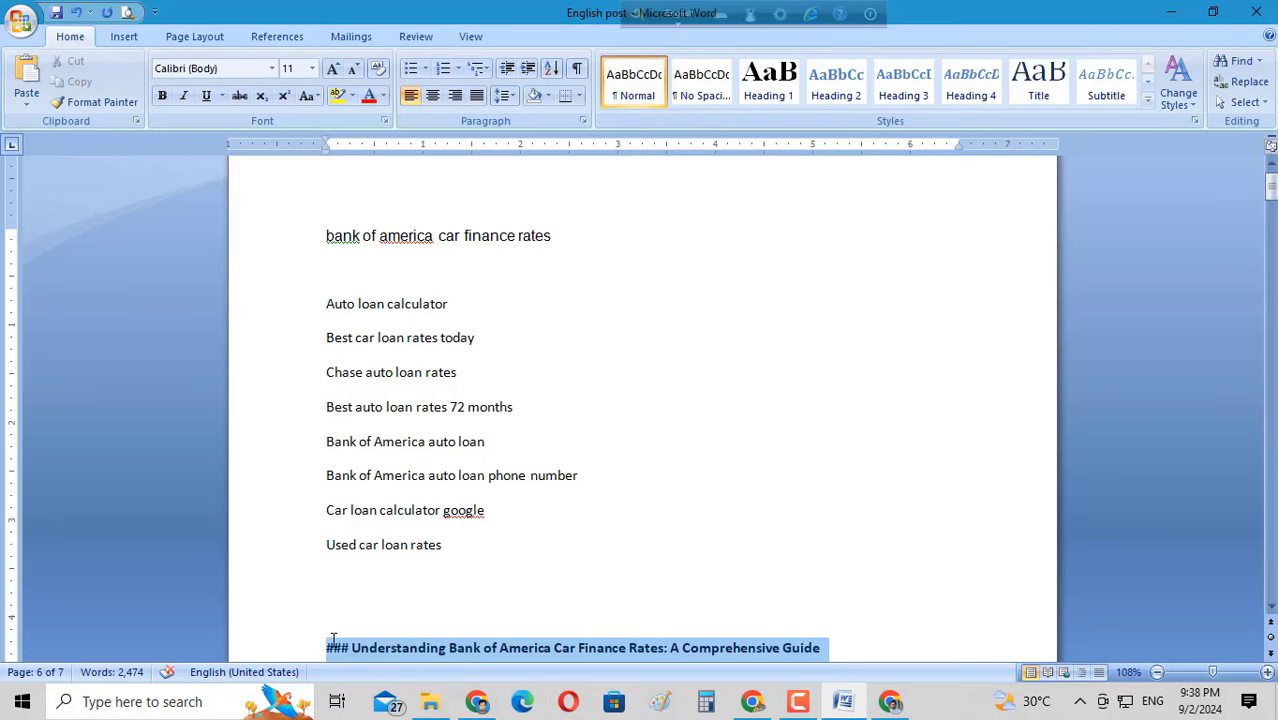
scroll(545, 457, down, 3)
right_click(468, 508)
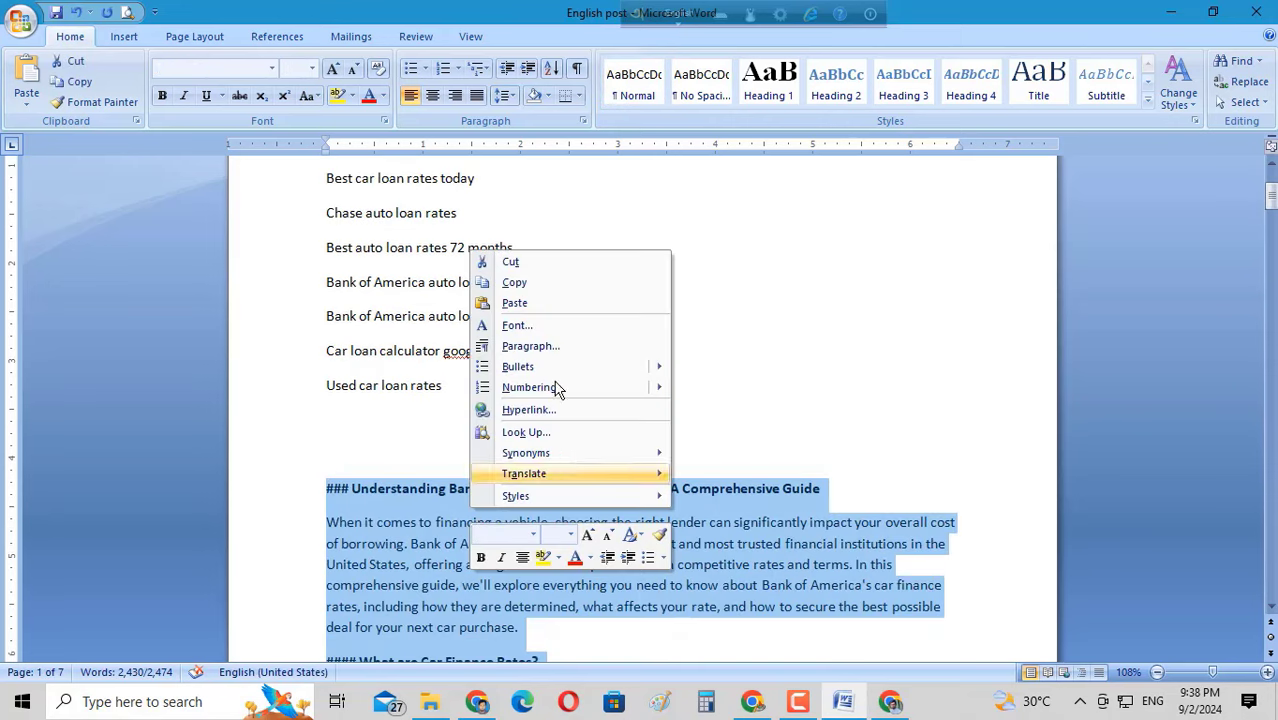
click(514, 282)
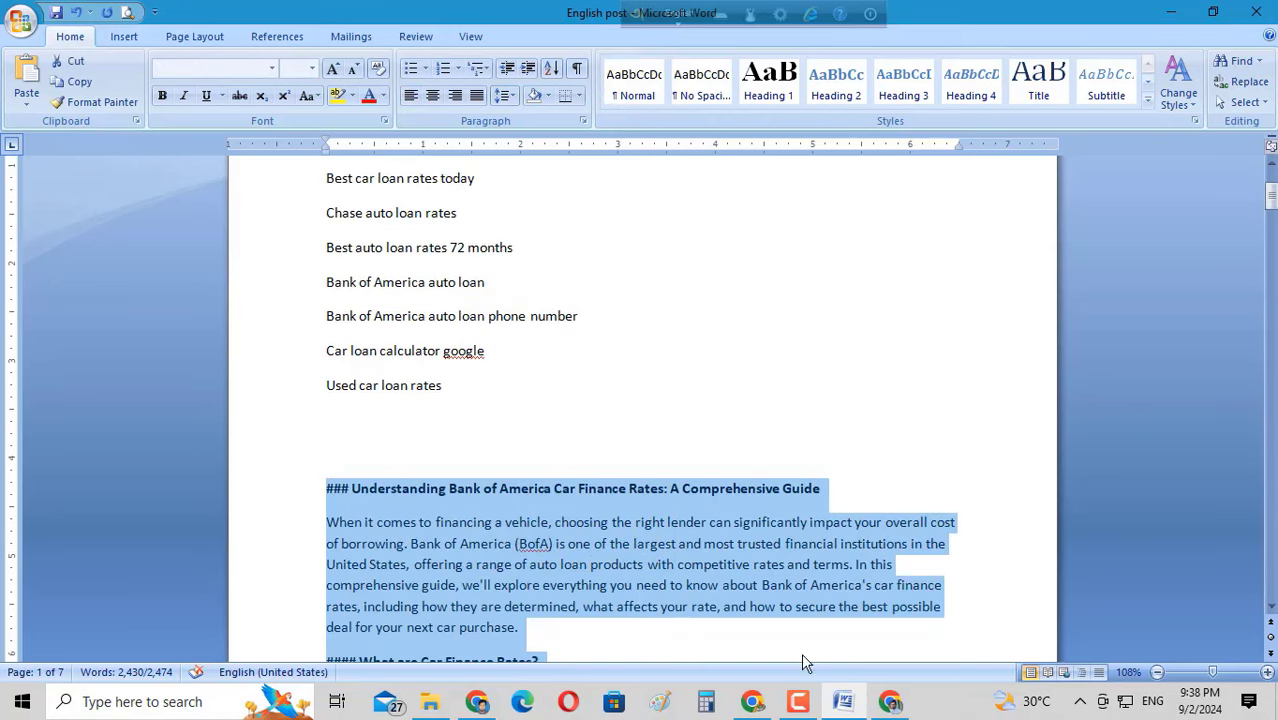
Return to the ChatGPT conversation in Chrome and submit the prompt "rewrite:" followed by the copied article
click(890, 701)
scroll(512, 430, down, 2)
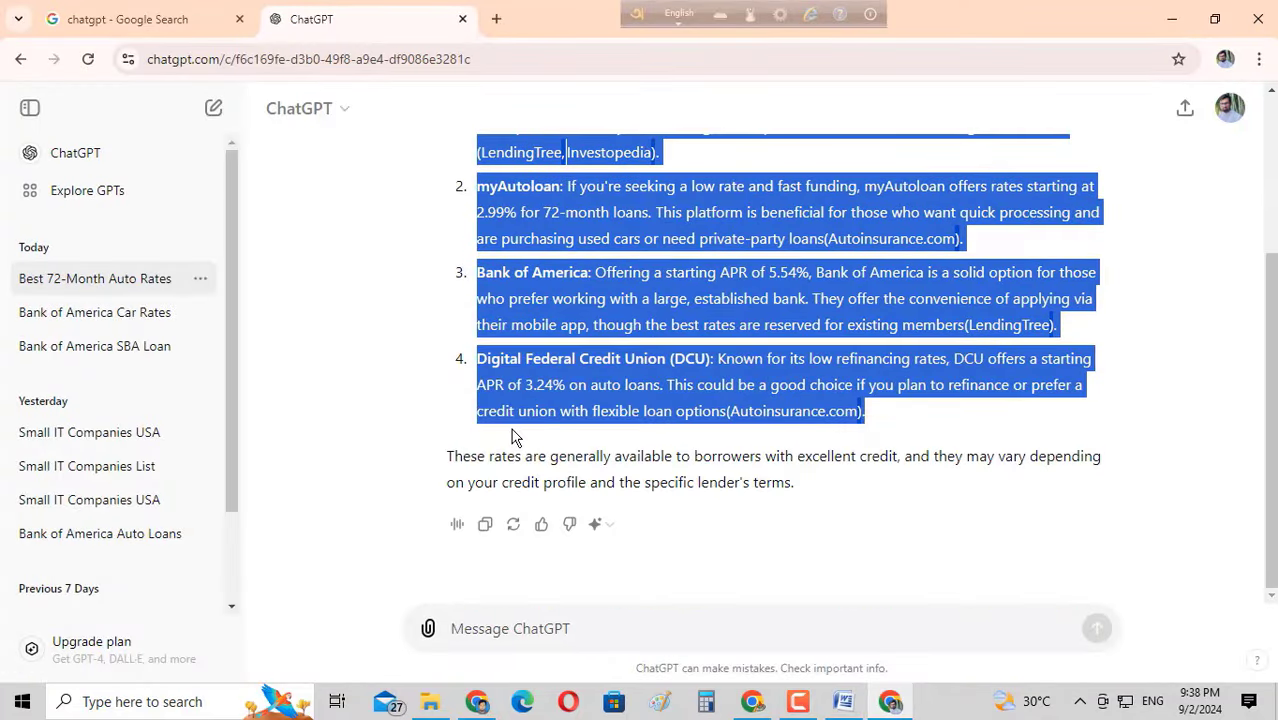
click(505, 626)
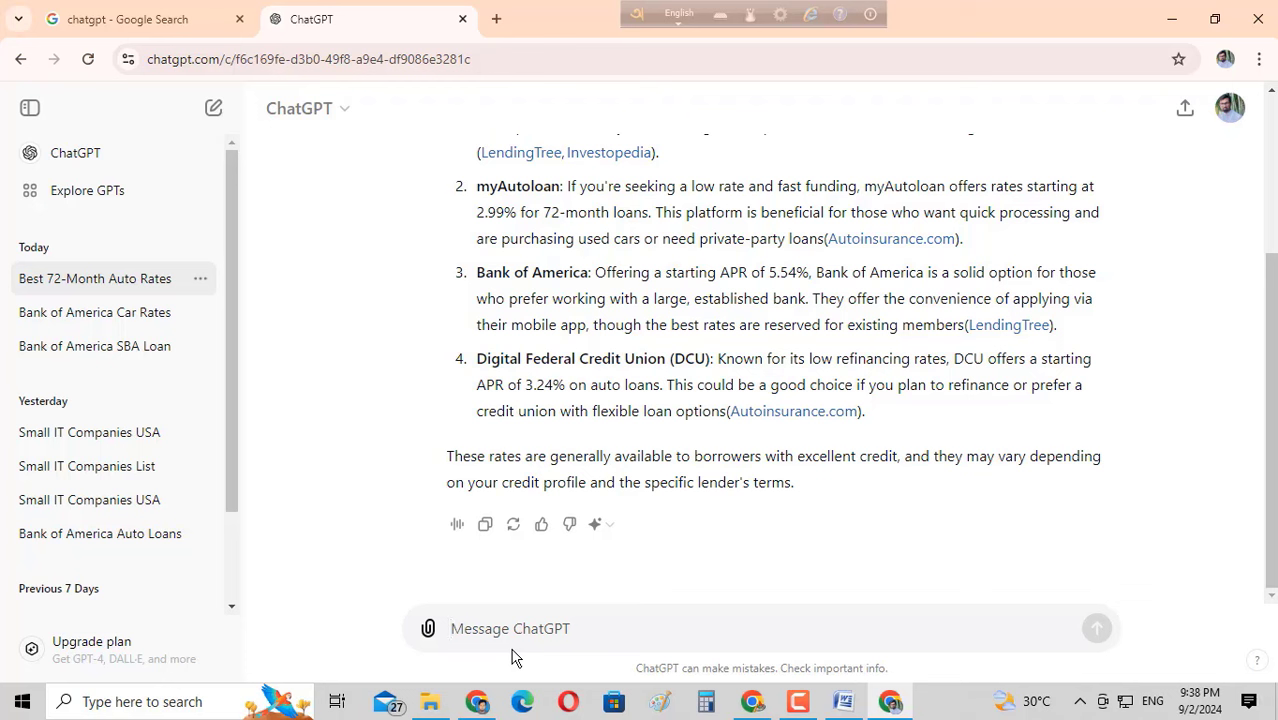
text(rewrite:)
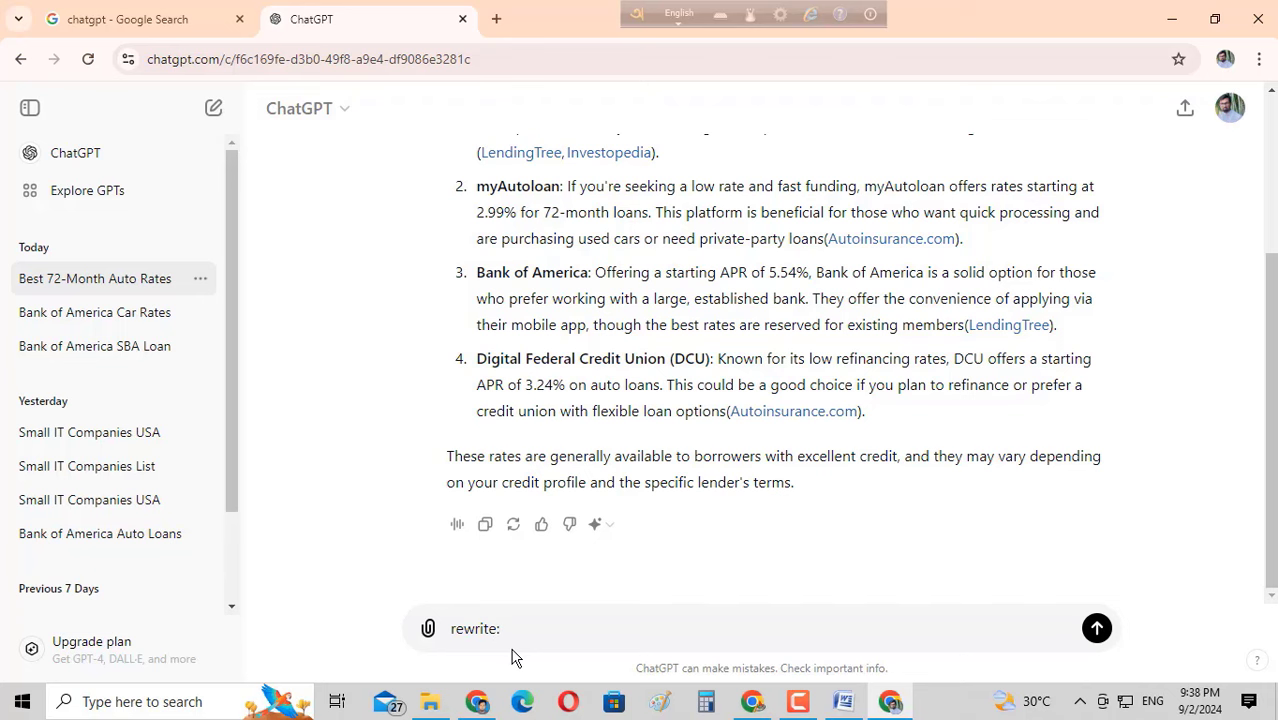
key(ctrl+v)
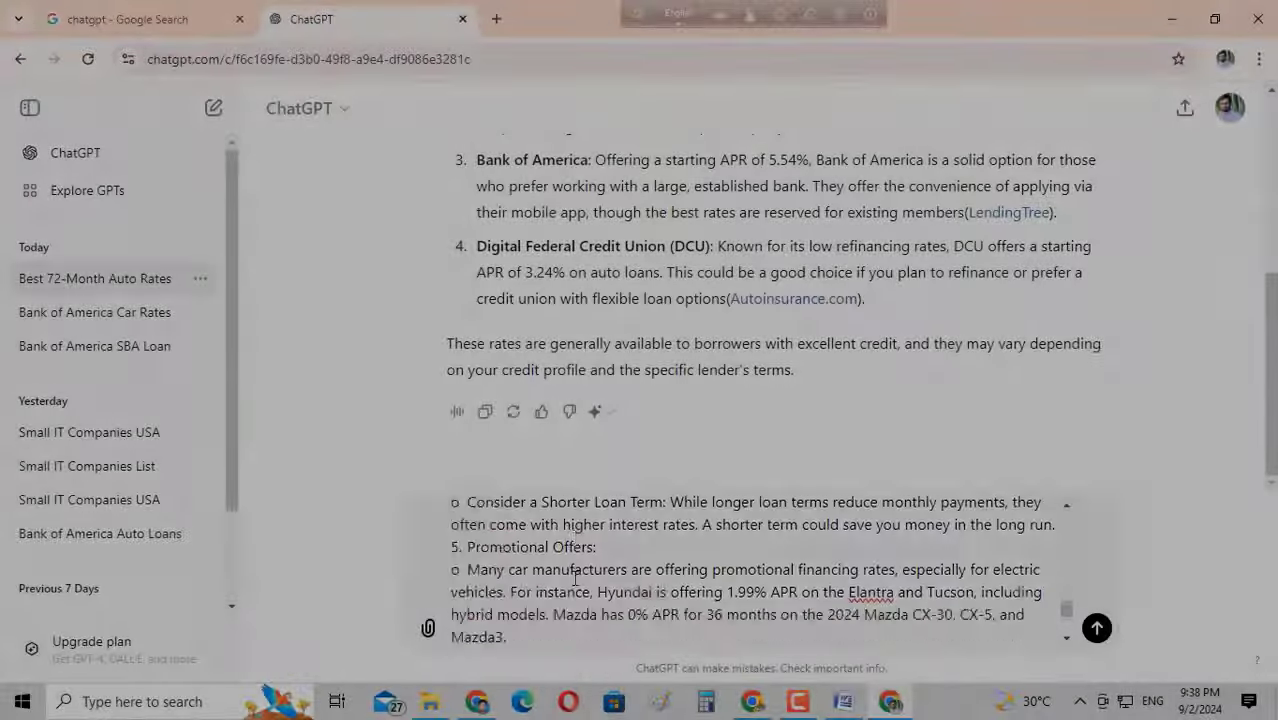
scroll(575, 578, up, 10)
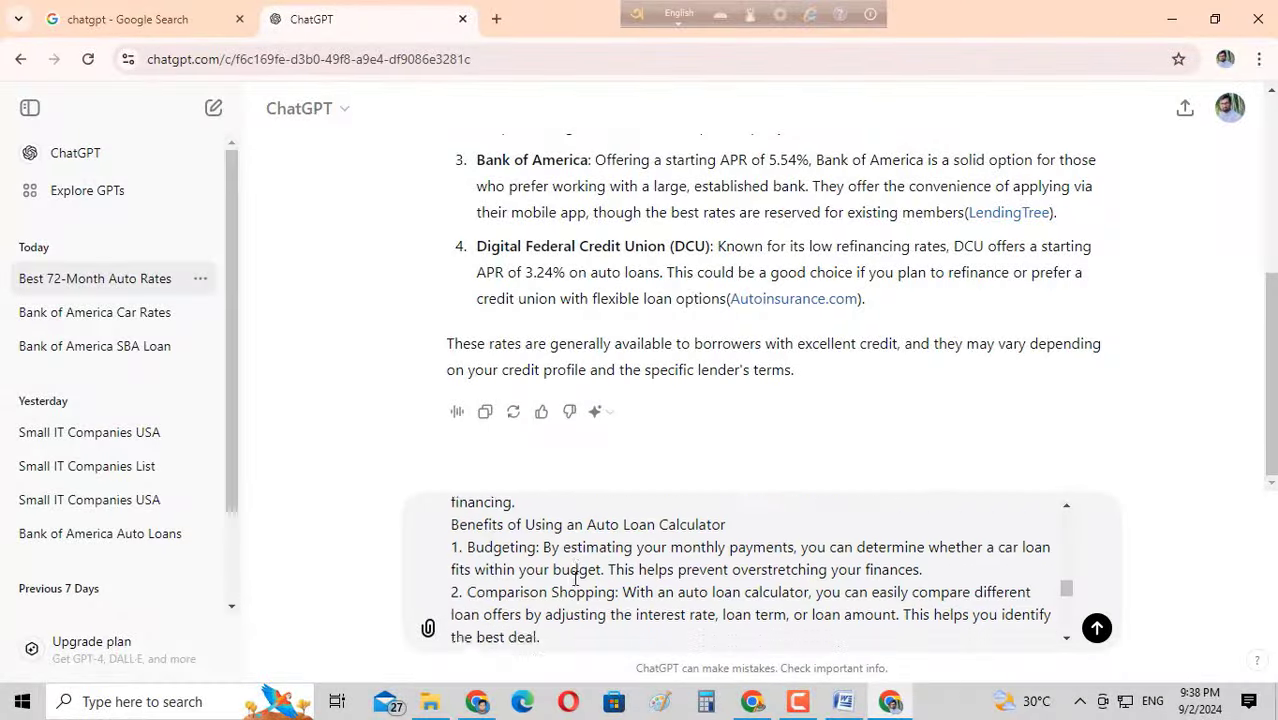
scroll(575, 578, up, 10)
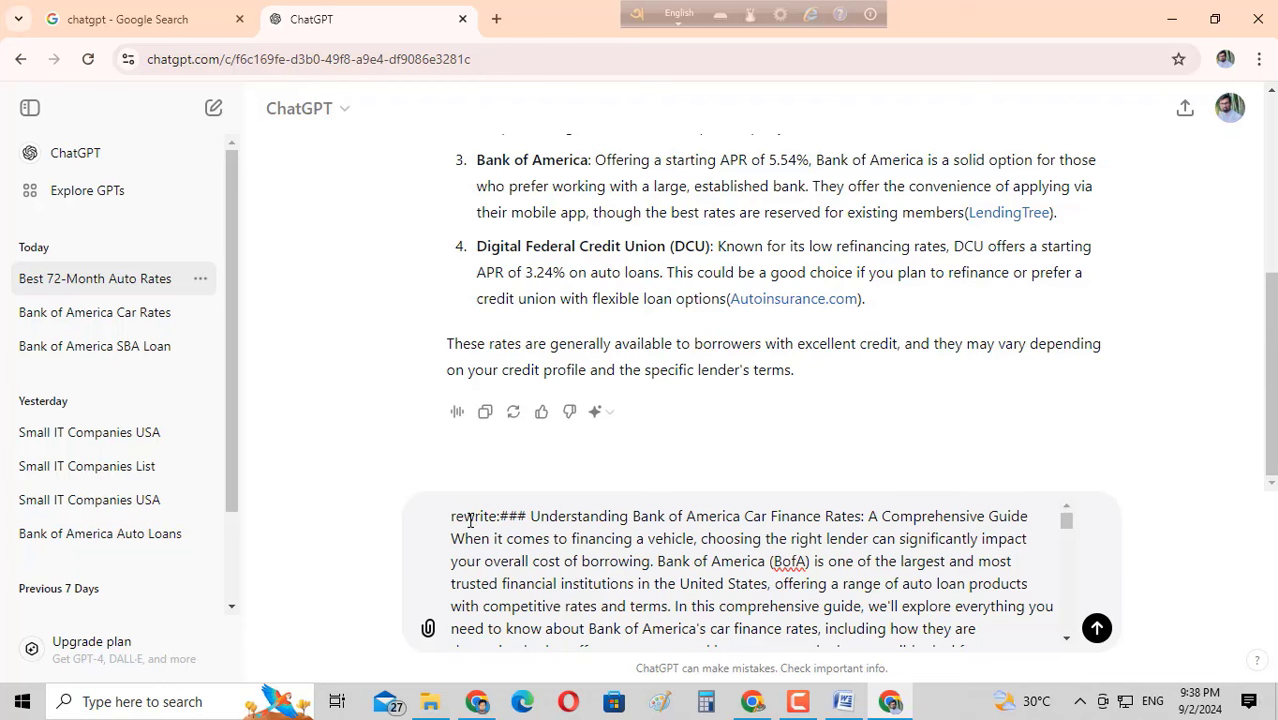
click(1097, 628)
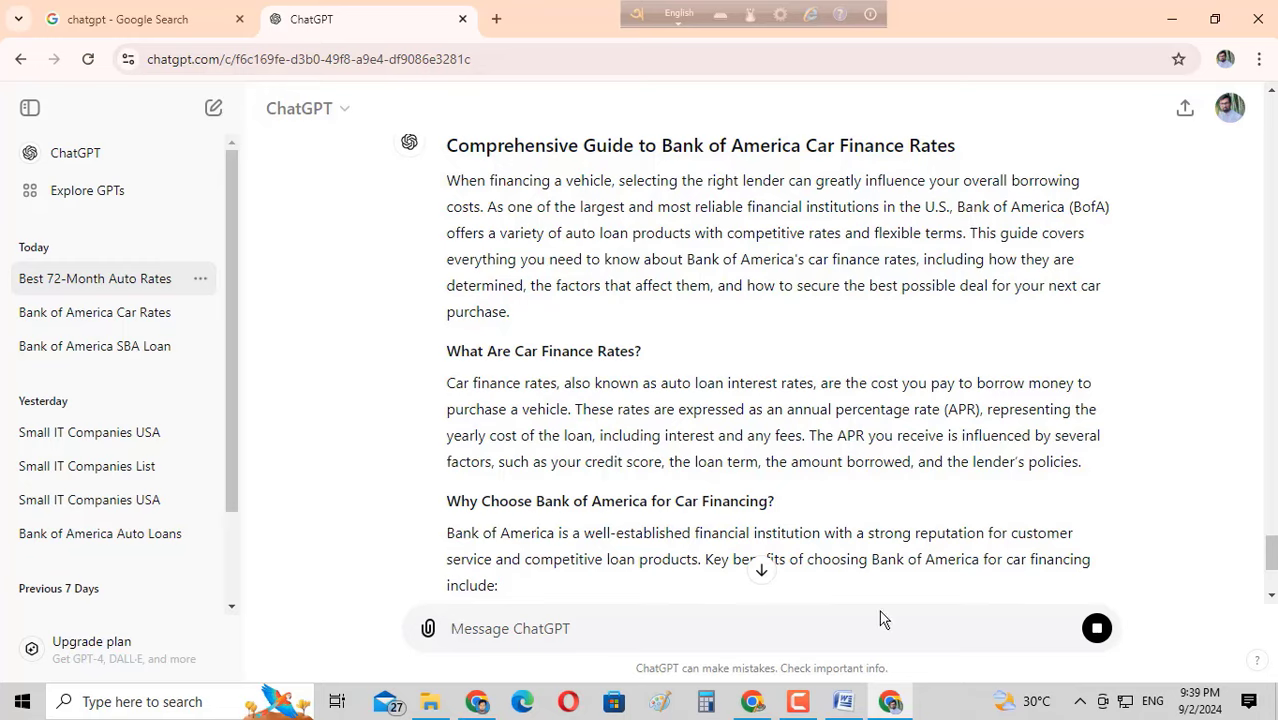
Look over the rewritten article in ChatGPT around its conclusion after a brief return to the Word document
click(843, 708)
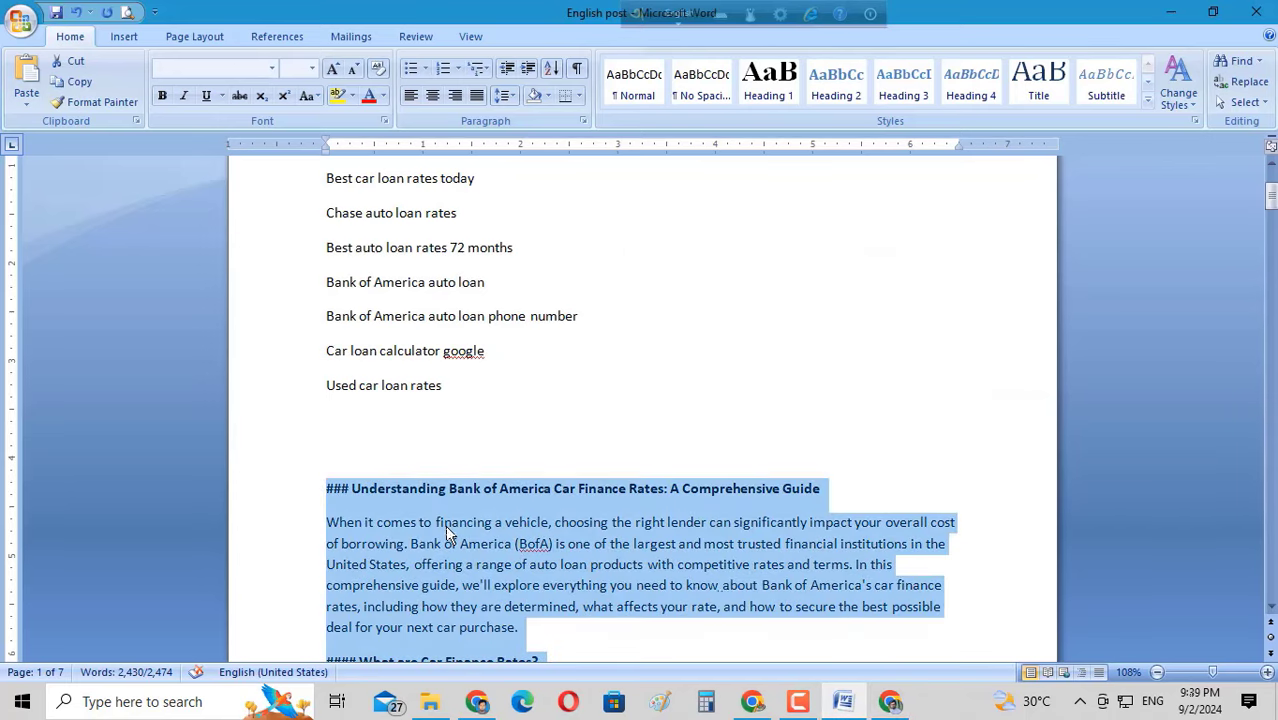
click(890, 702)
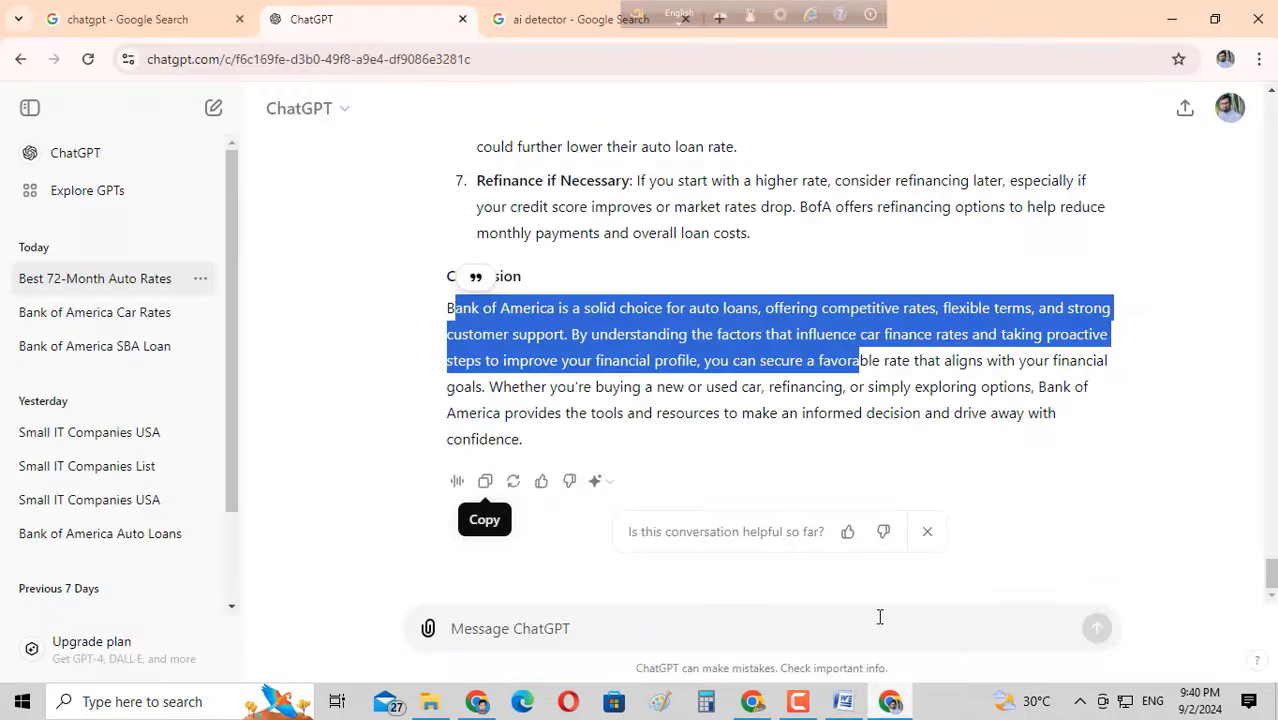
click(349, 207)
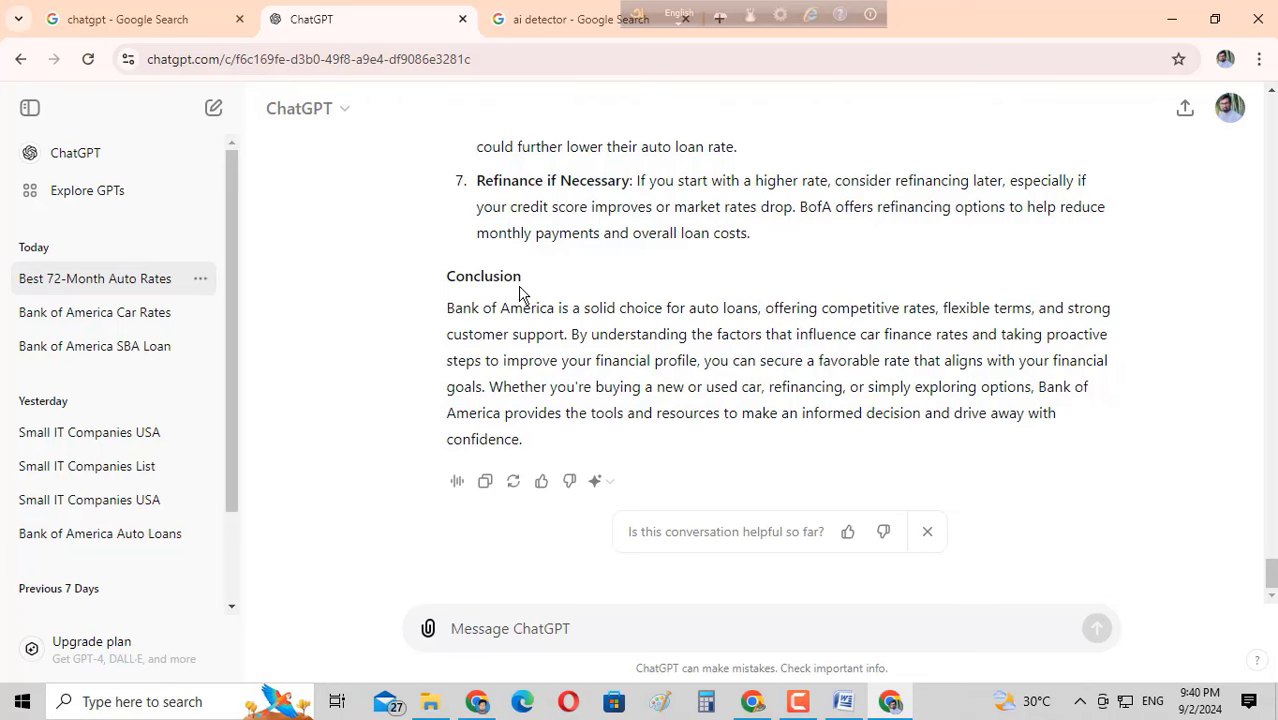
scroll(519, 293, up, 3)
Open DupliChecker's AI Content Detector from the "ai detector" search results and check its word limit
click(555, 30)
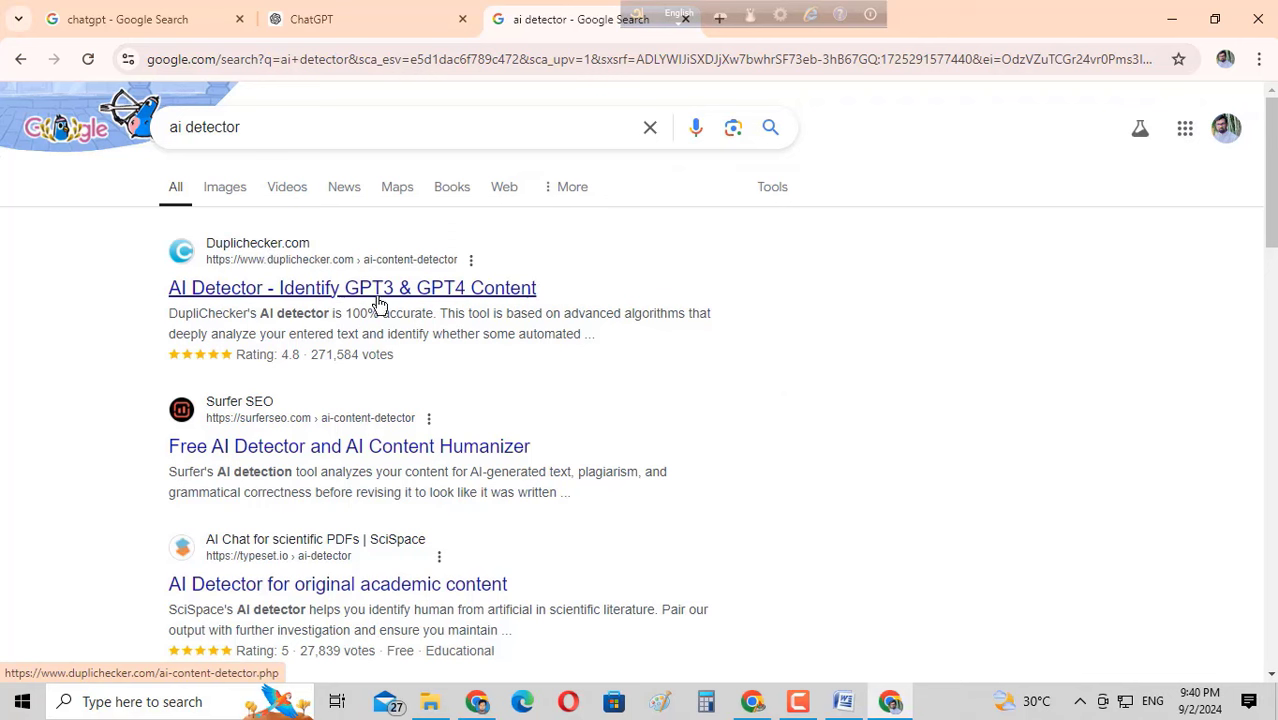
click(253, 290)
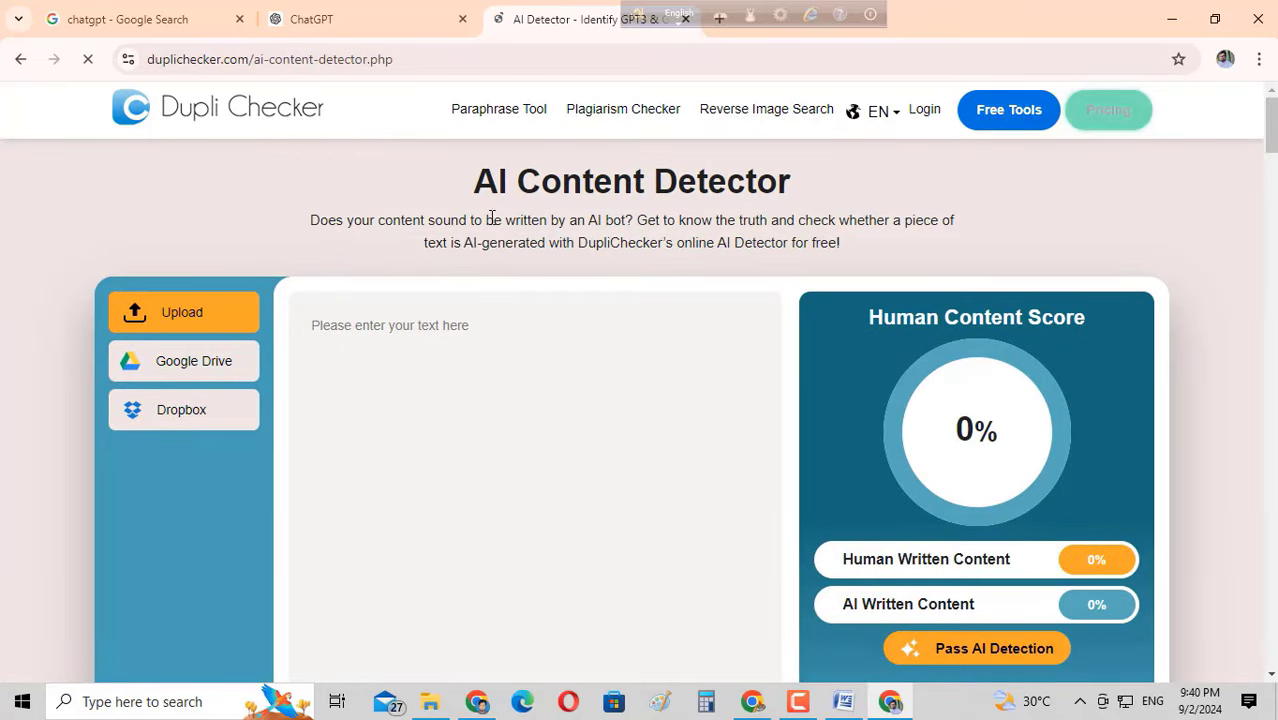
scroll(494, 320, down, 6)
scroll(496, 320, up, 3)
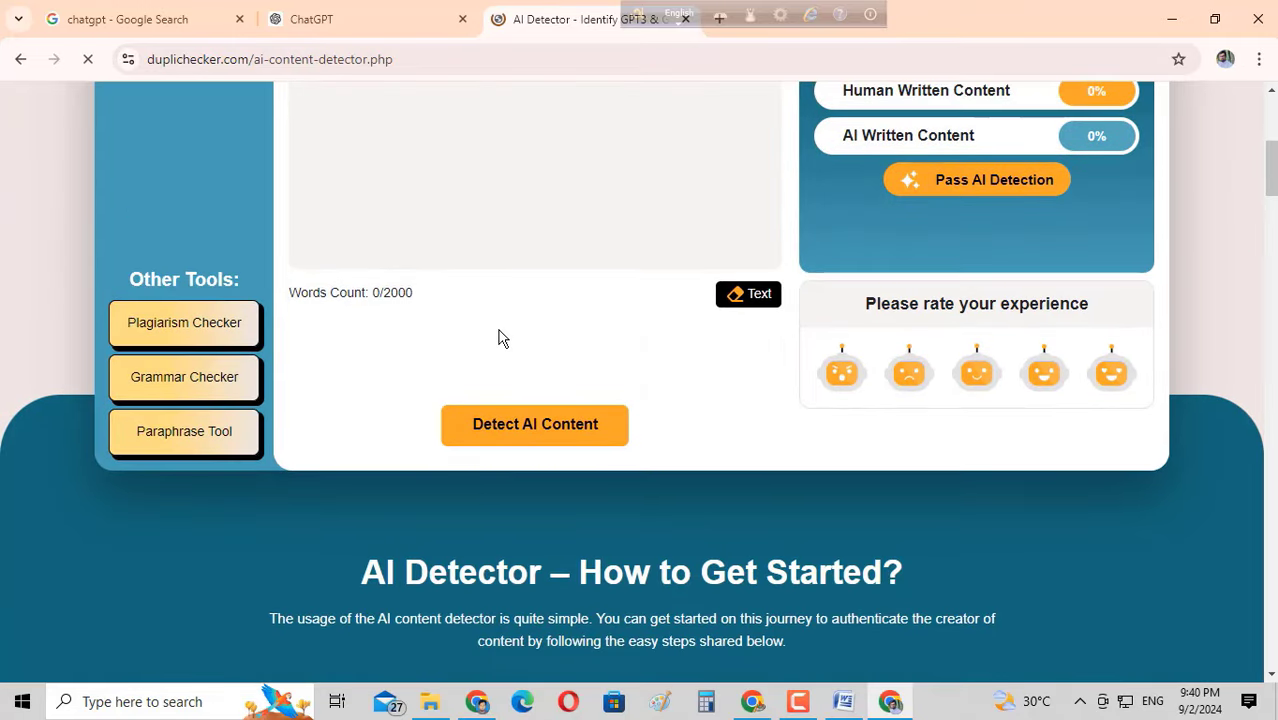
drag(372, 300, 449, 308)
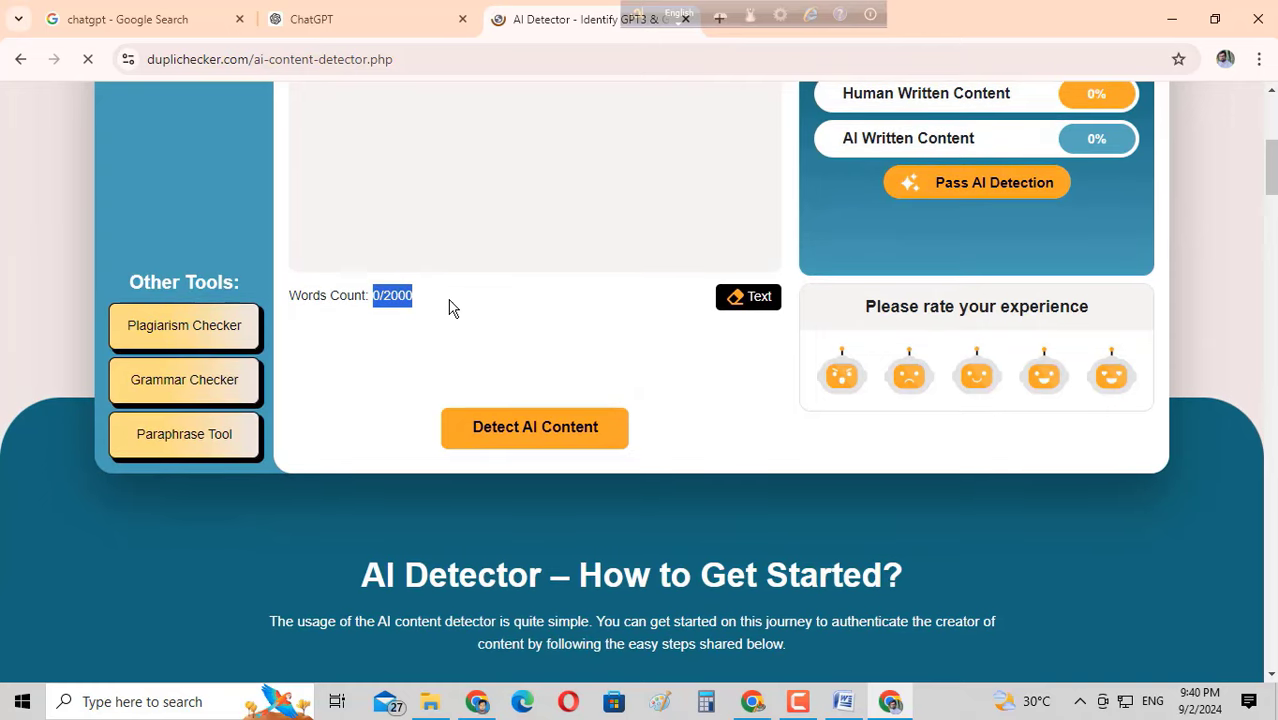
scroll(562, 295, up, 3)
scroll(562, 295, down, 1)
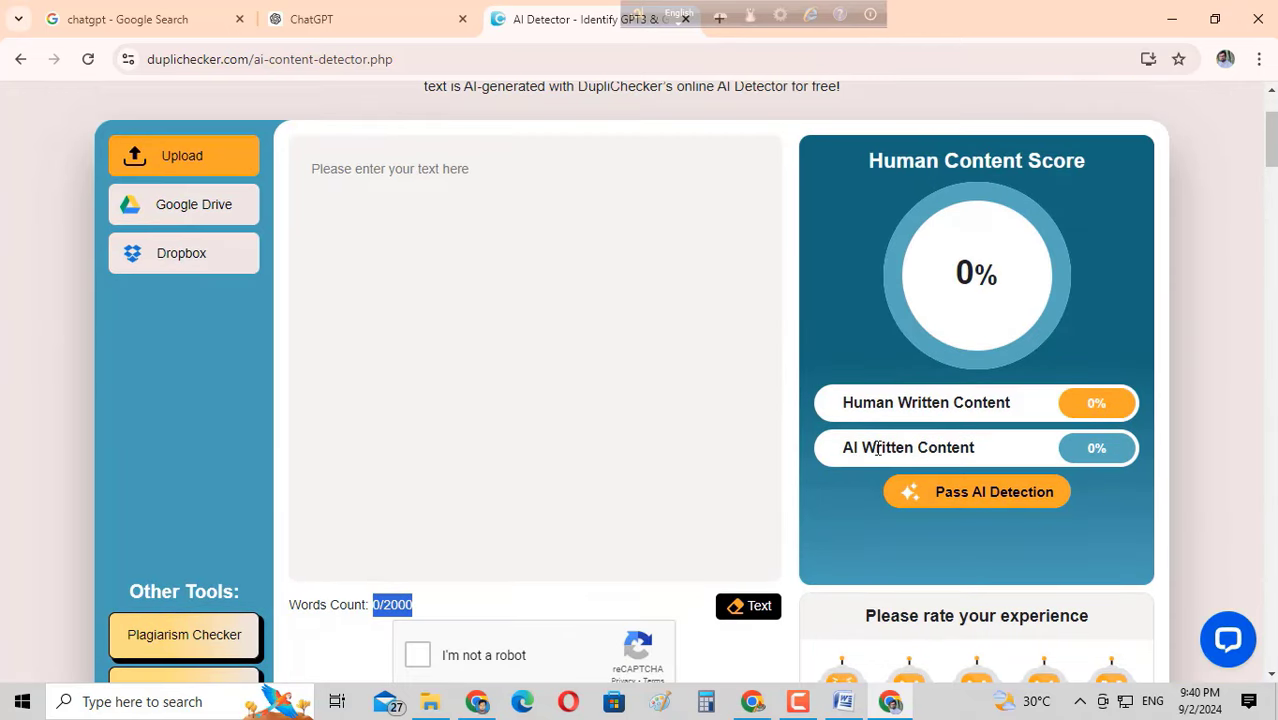
Paste the article into the AI Content Detector, complete the "I'm not a robot" check and run the AI content detection
click(372, 180)
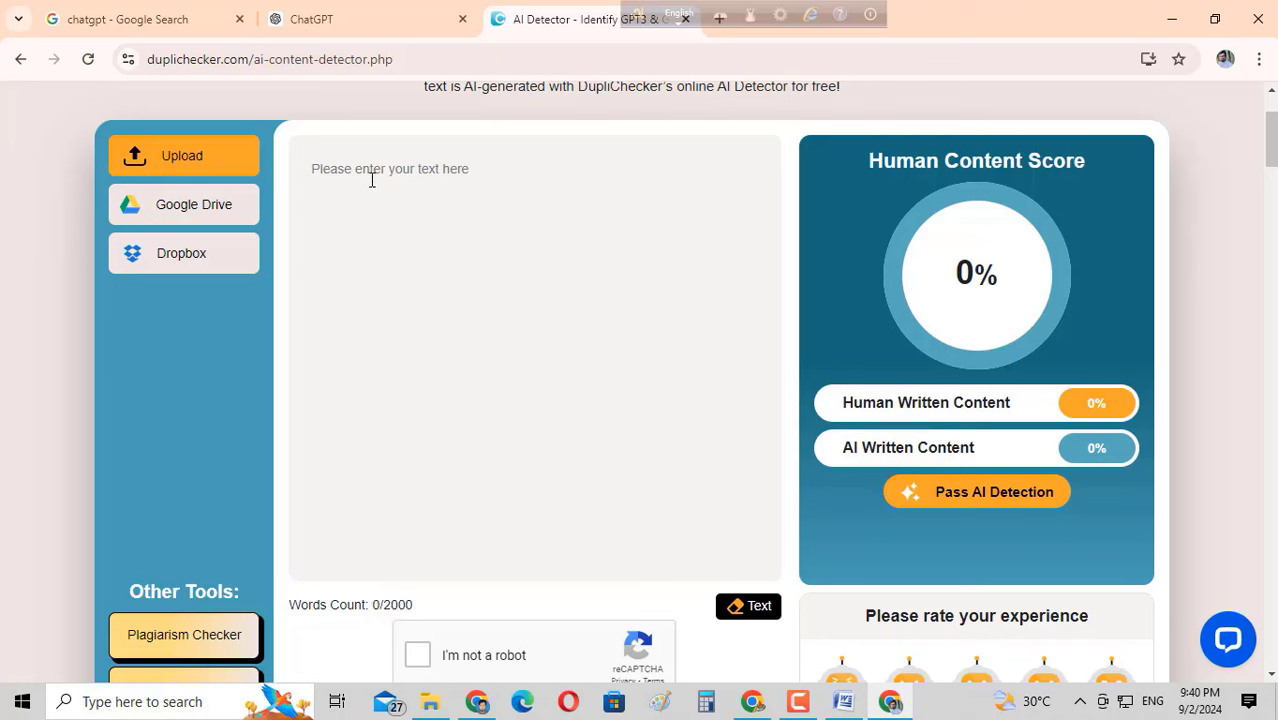
key(ctrl+v)
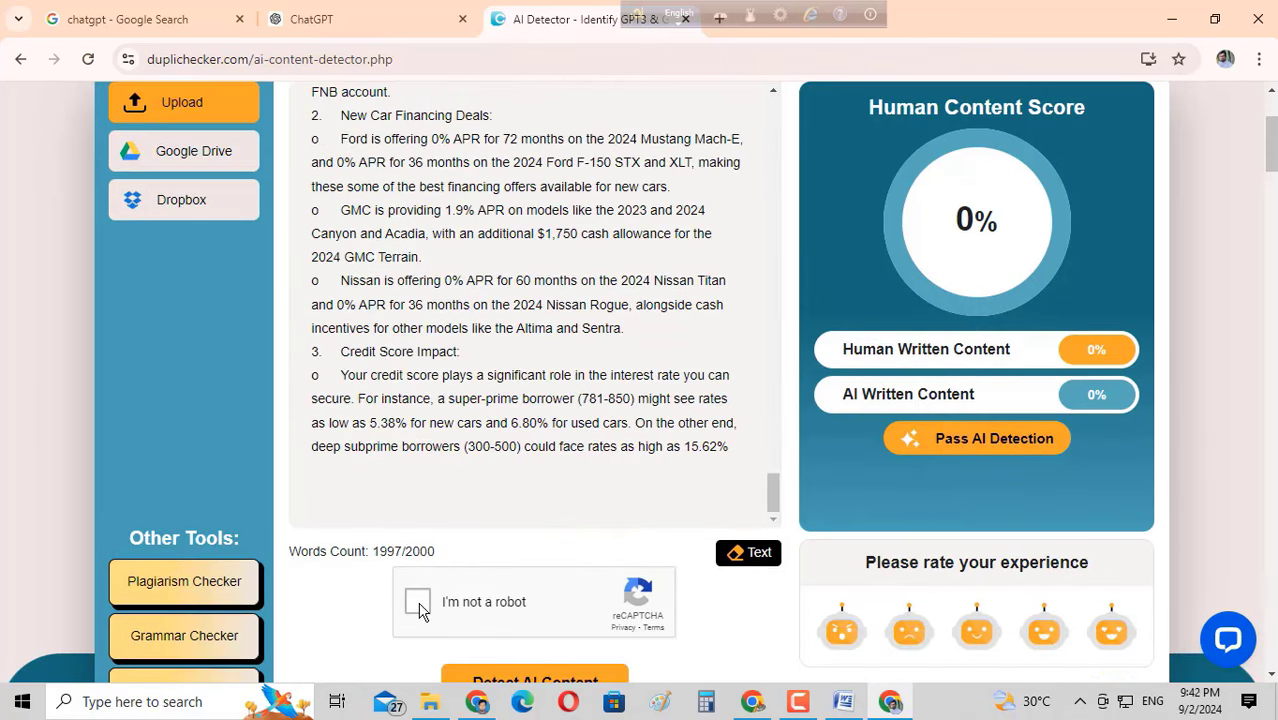
click(420, 608)
scroll(590, 548, down, 1)
scroll(590, 548, down, 3)
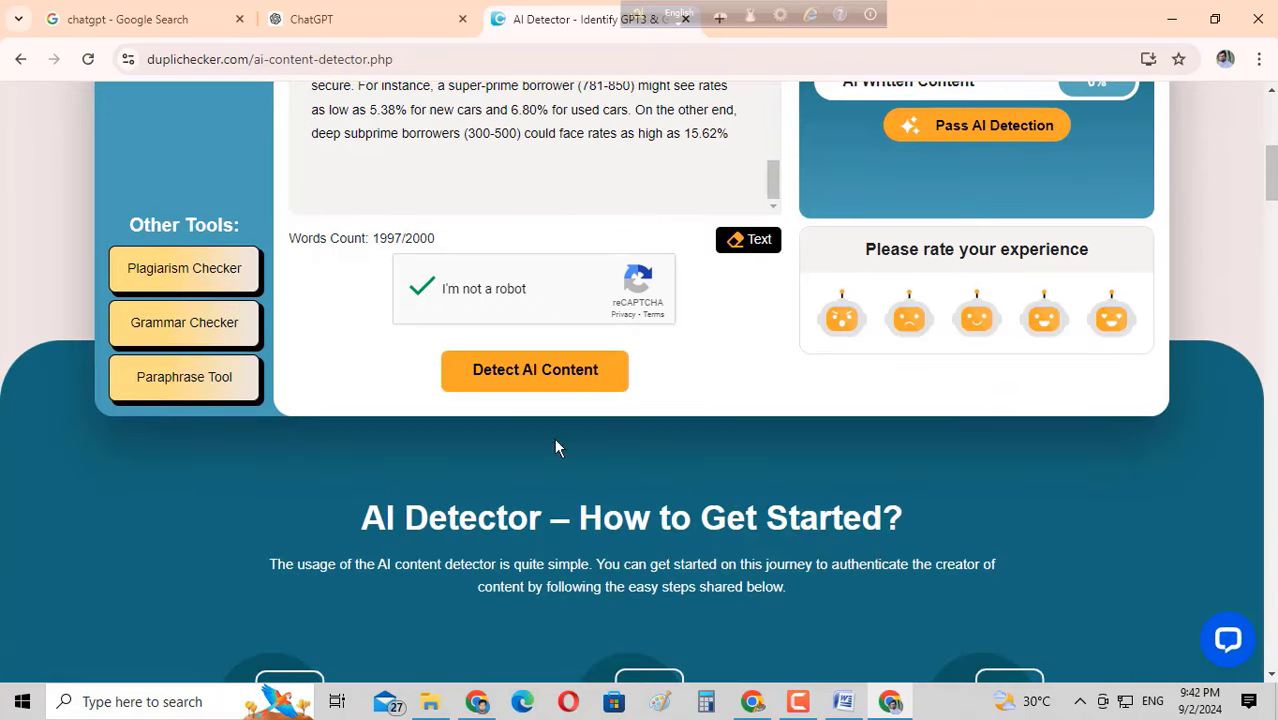
click(533, 380)
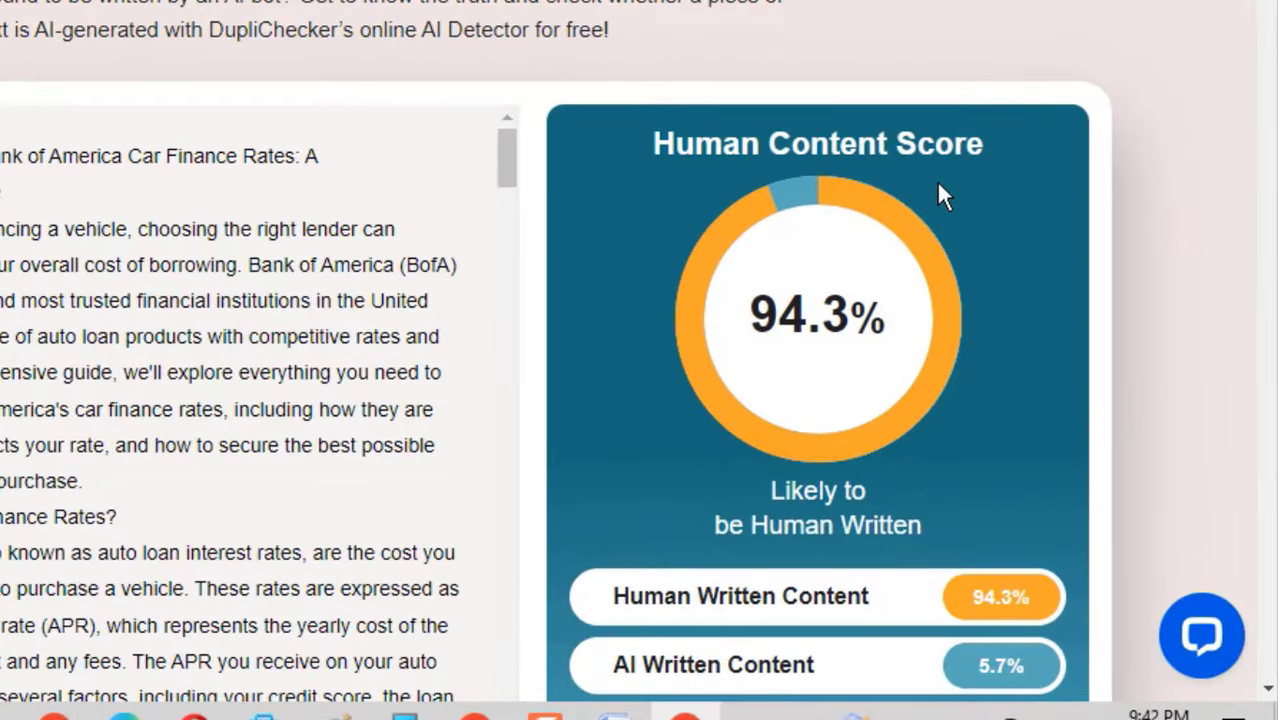
Examine the human-written and AI-written content percentages reported for the article
scroll(944, 195, down, 3)
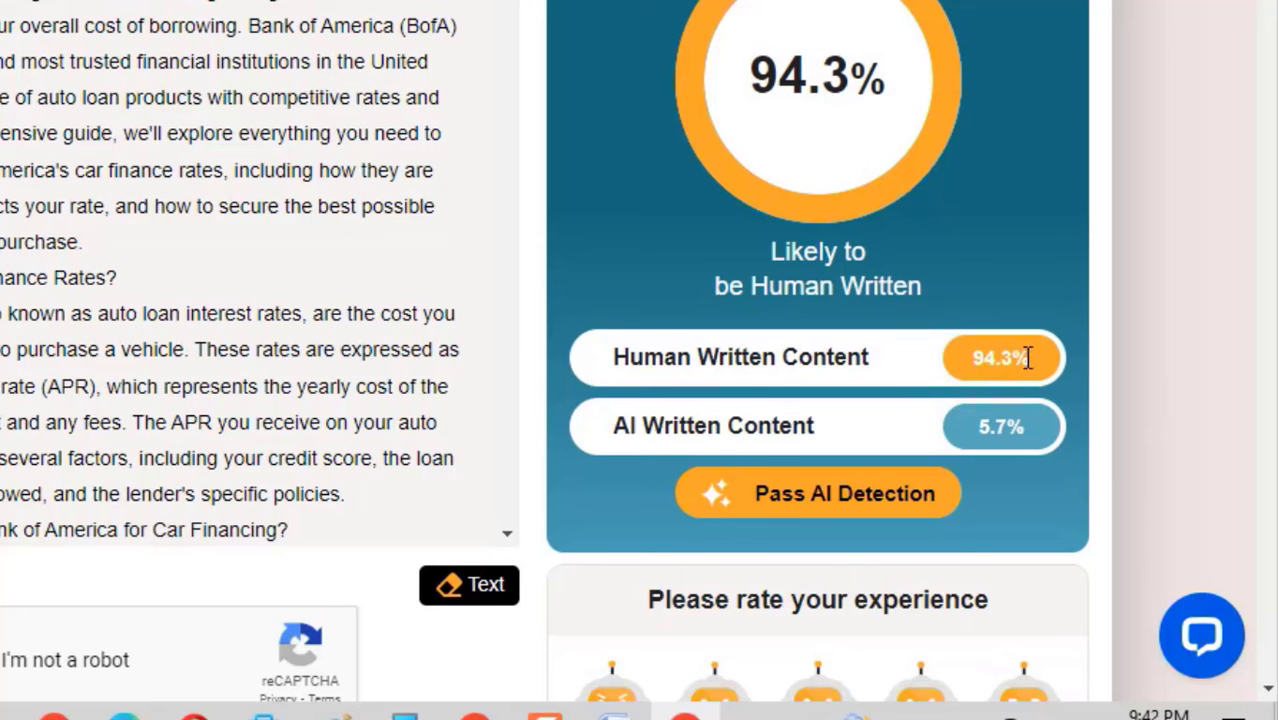
drag(1031, 357, 619, 358)
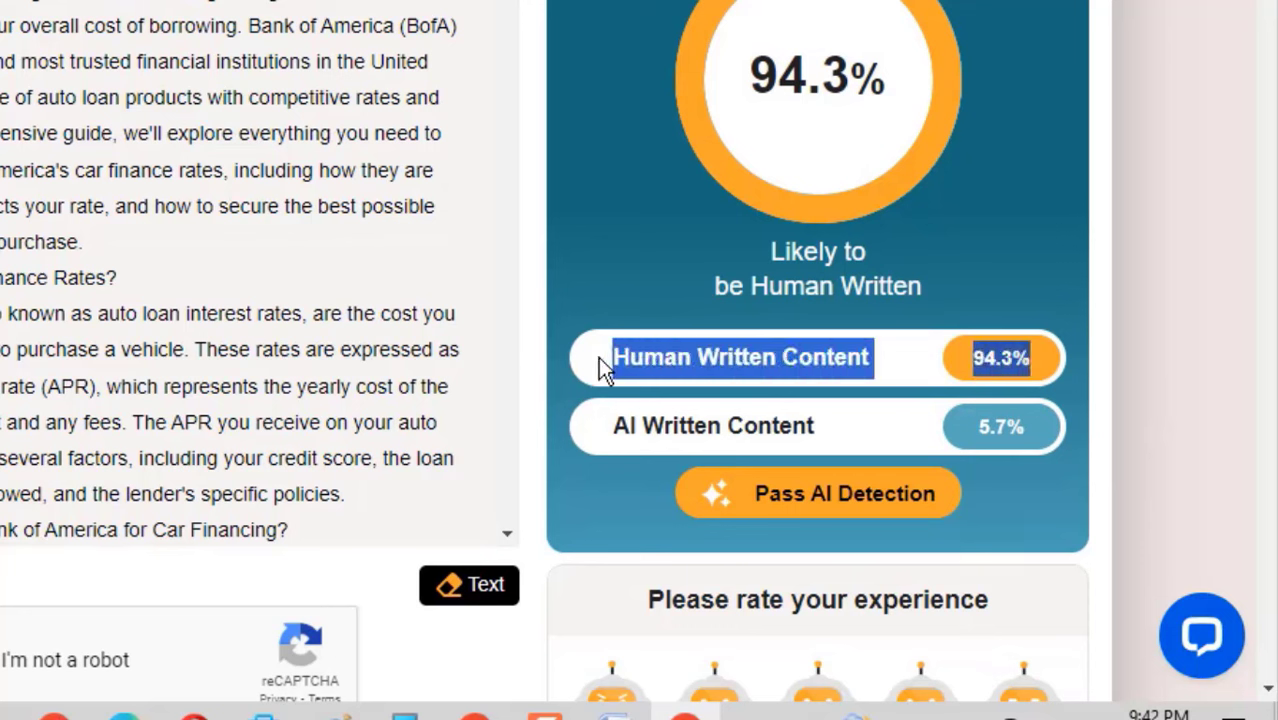
click(992, 365)
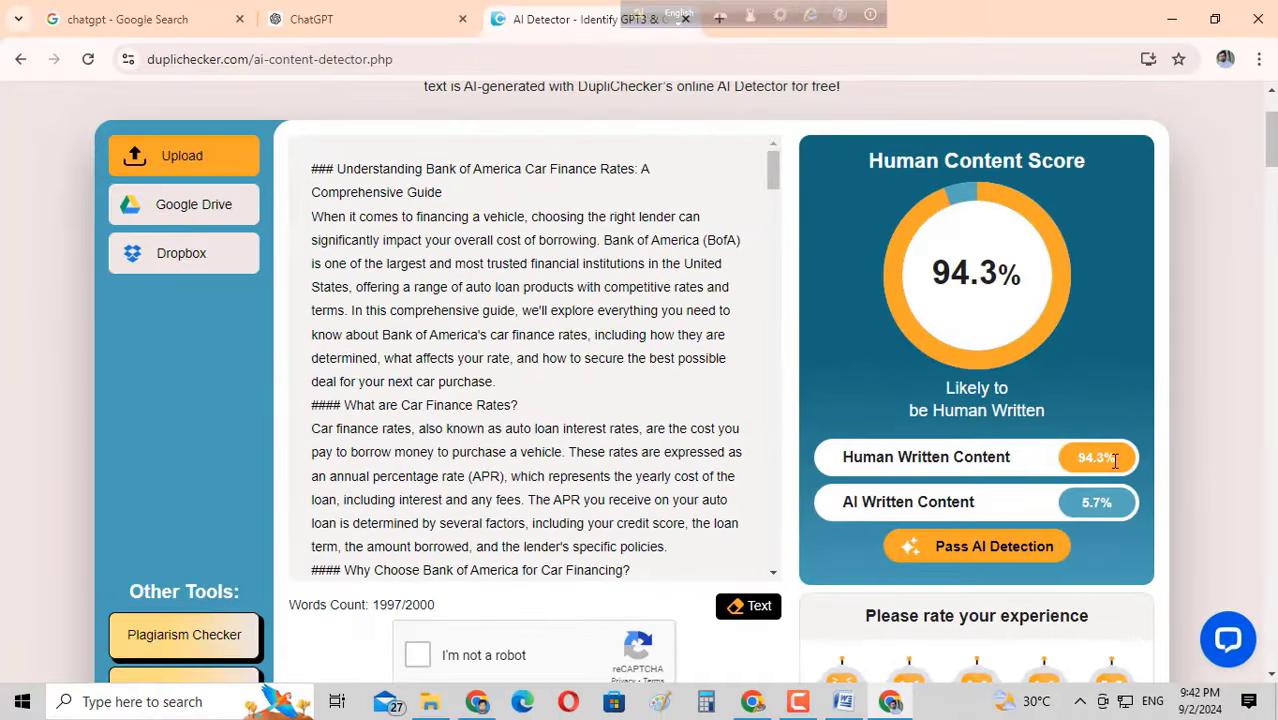
double_click(1115, 460)
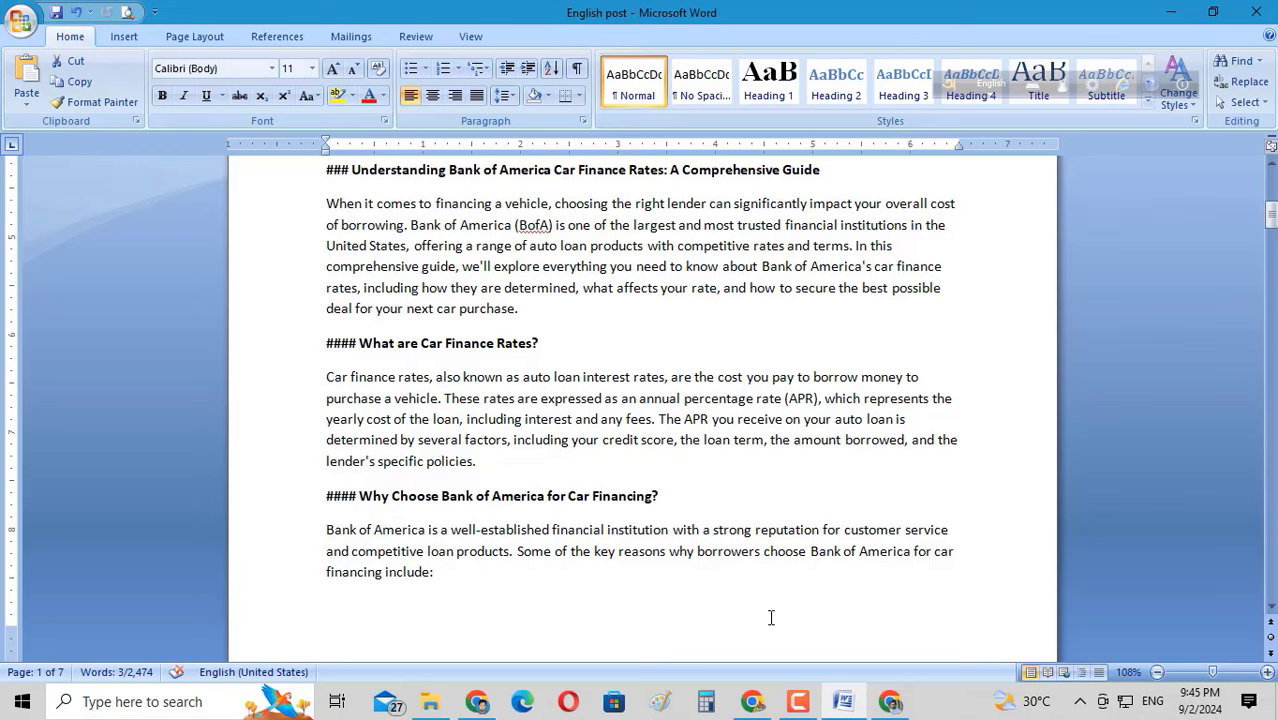
Switch to the "Auto Loan Rates" banner design in Canva and download it as a JPG at size 0.75 with reduced quality
click(480, 703)
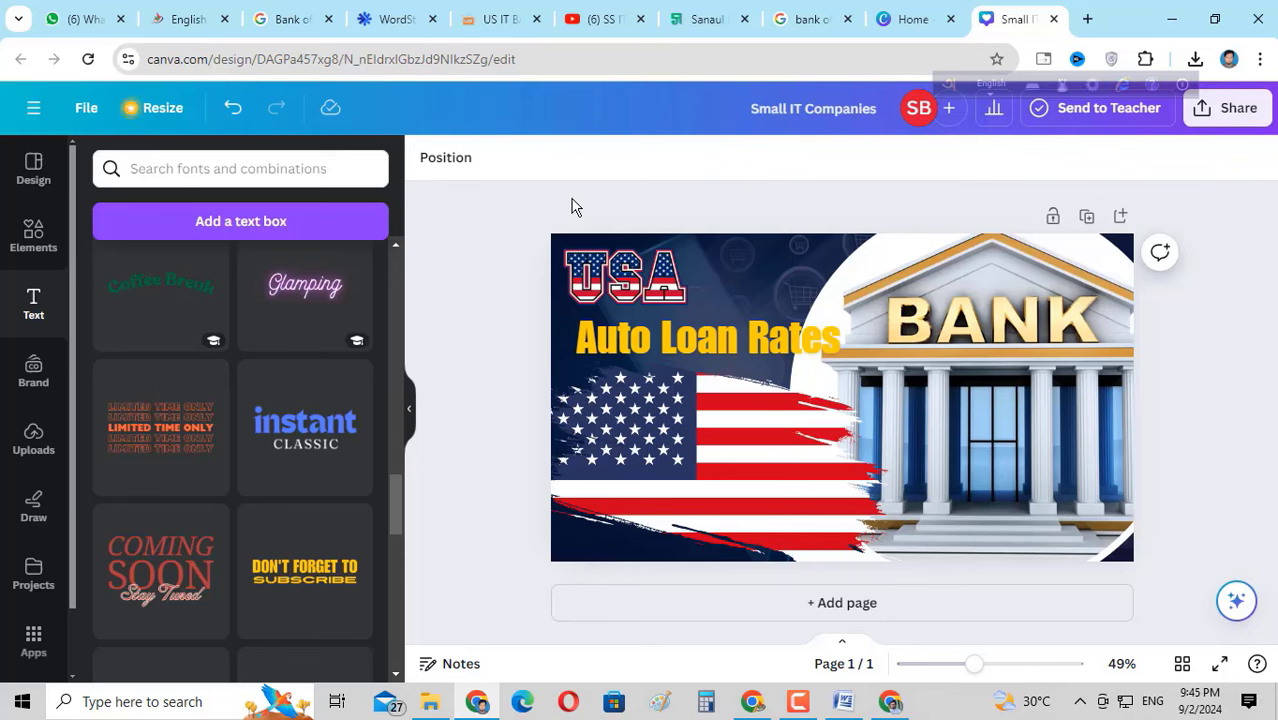
click(1235, 115)
scroll(1010, 405, down, 3)
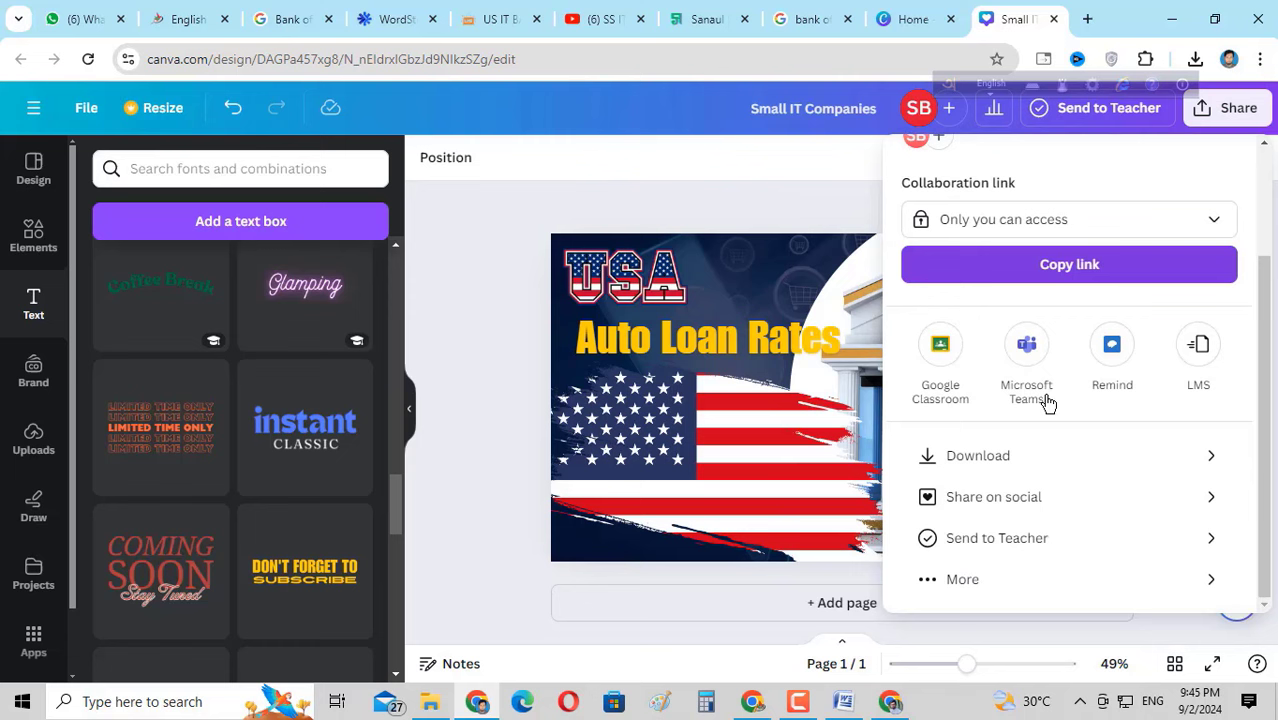
click(979, 458)
click(945, 242)
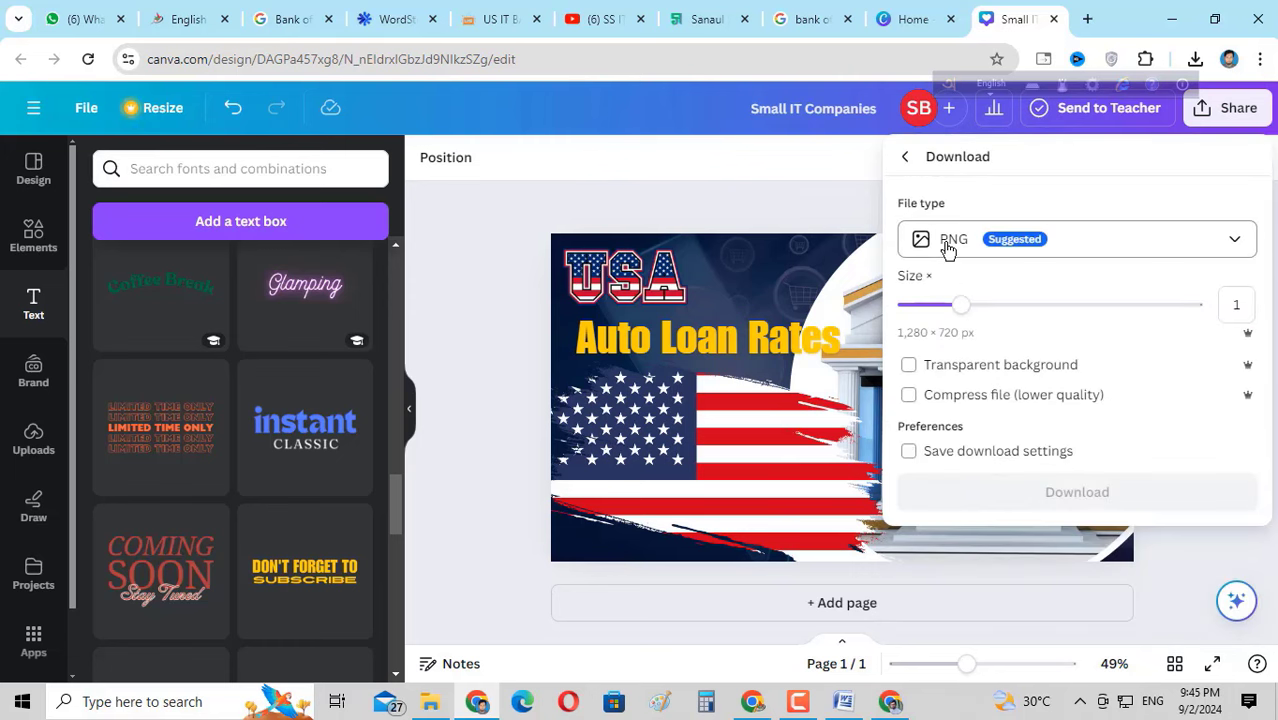
click(963, 292)
drag(958, 304, 933, 304)
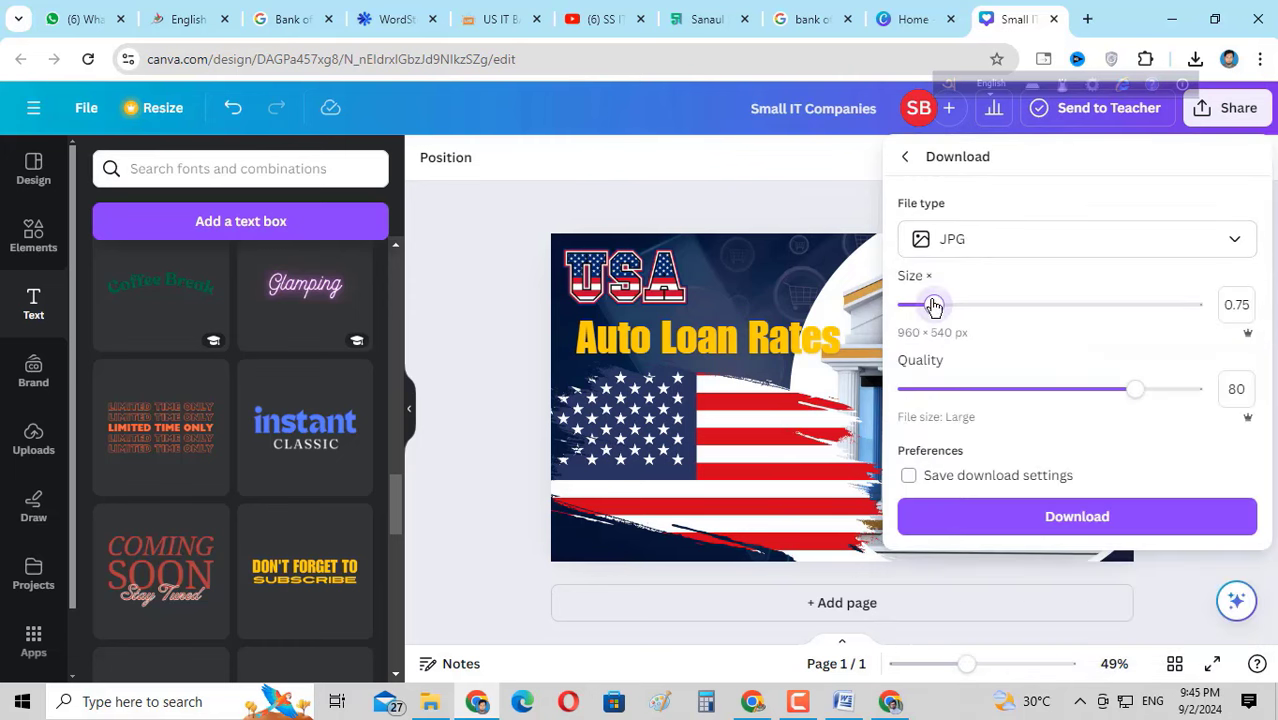
click(1006, 391)
click(1093, 517)
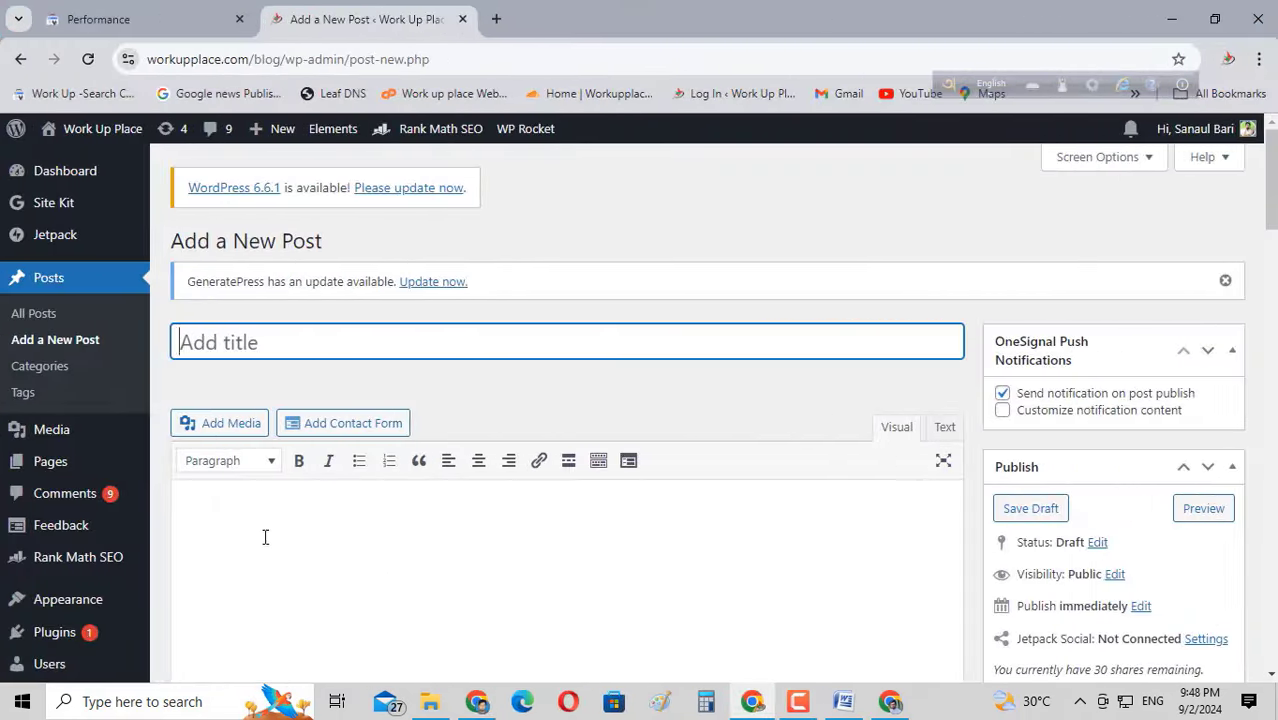
Paste the complete article into the body of the new WordPress post
scroll(277, 536, down, 2)
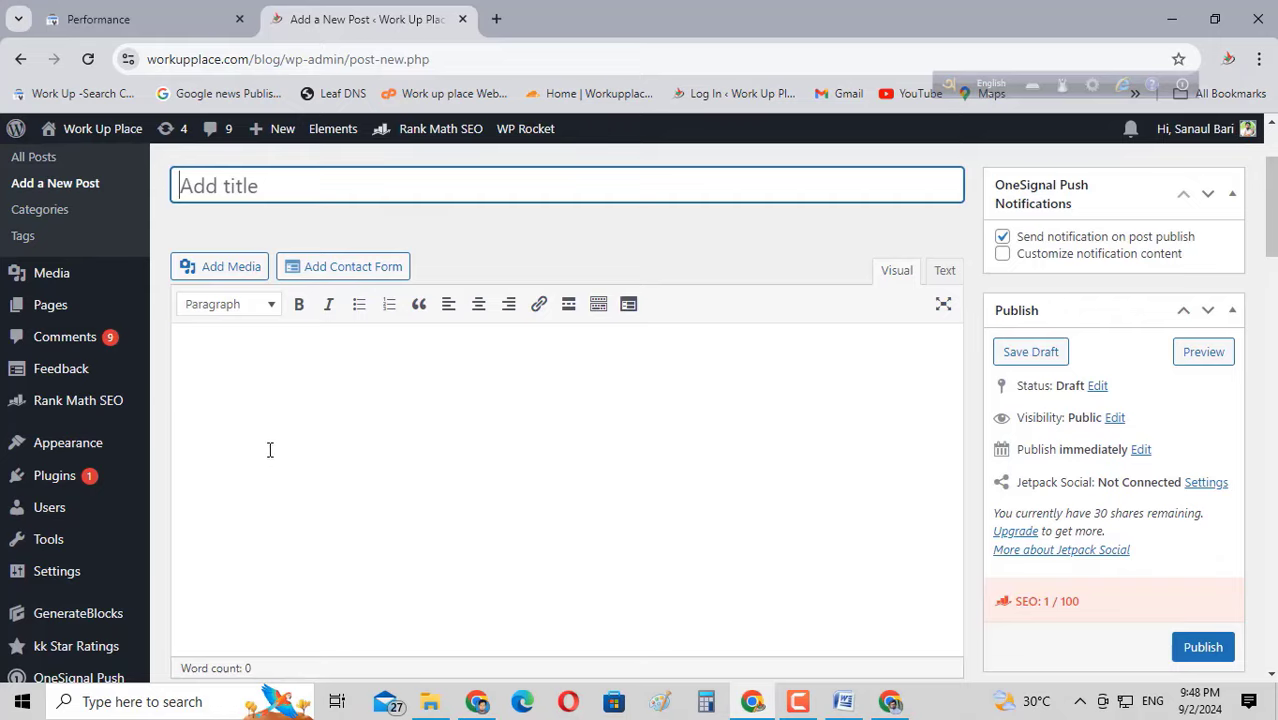
scroll(271, 448, up, 2)
click(214, 500)
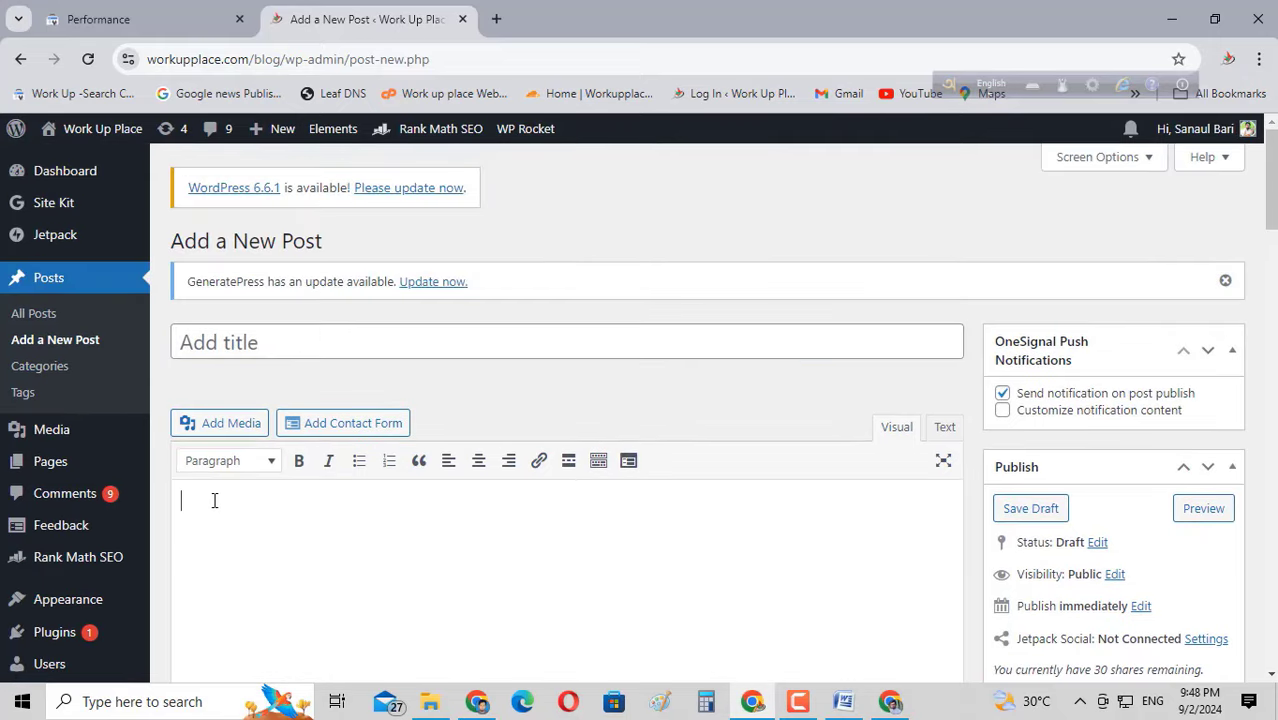
key(ctrl+v)
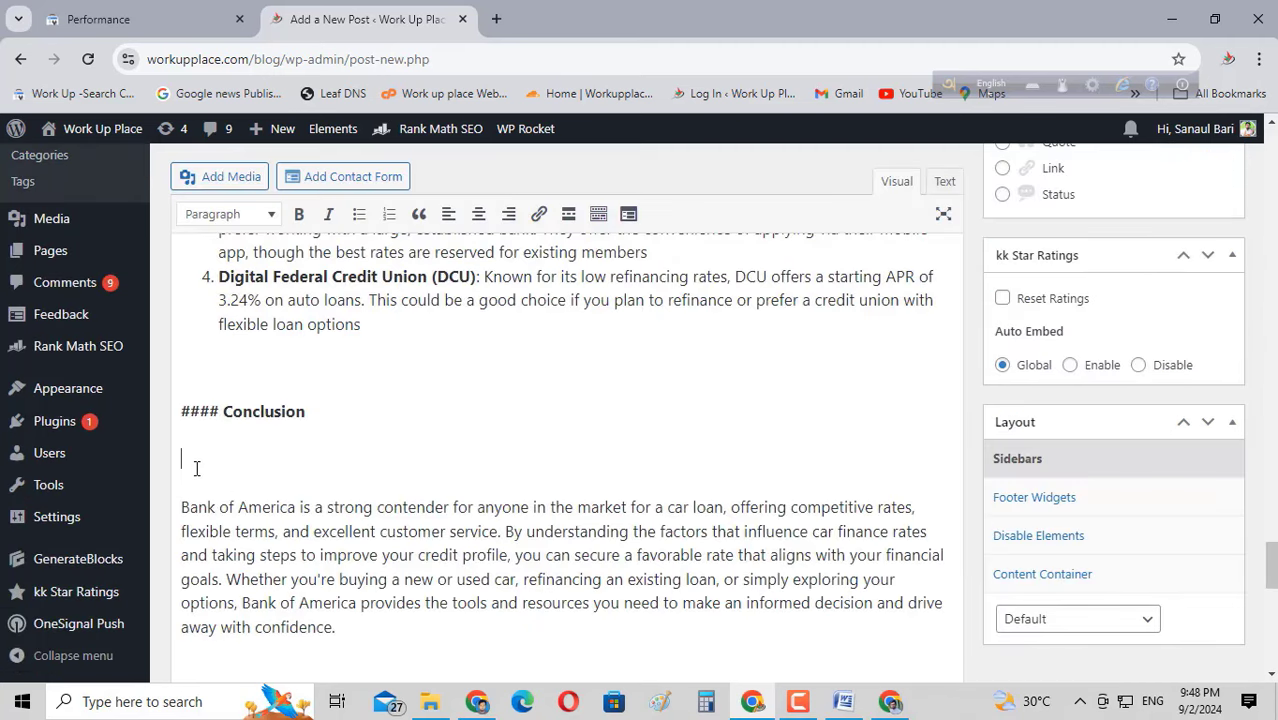
Remove the empty lines above and below the "#### Conclusion" heading in the article body
click(196, 469)
key(BackSpace)
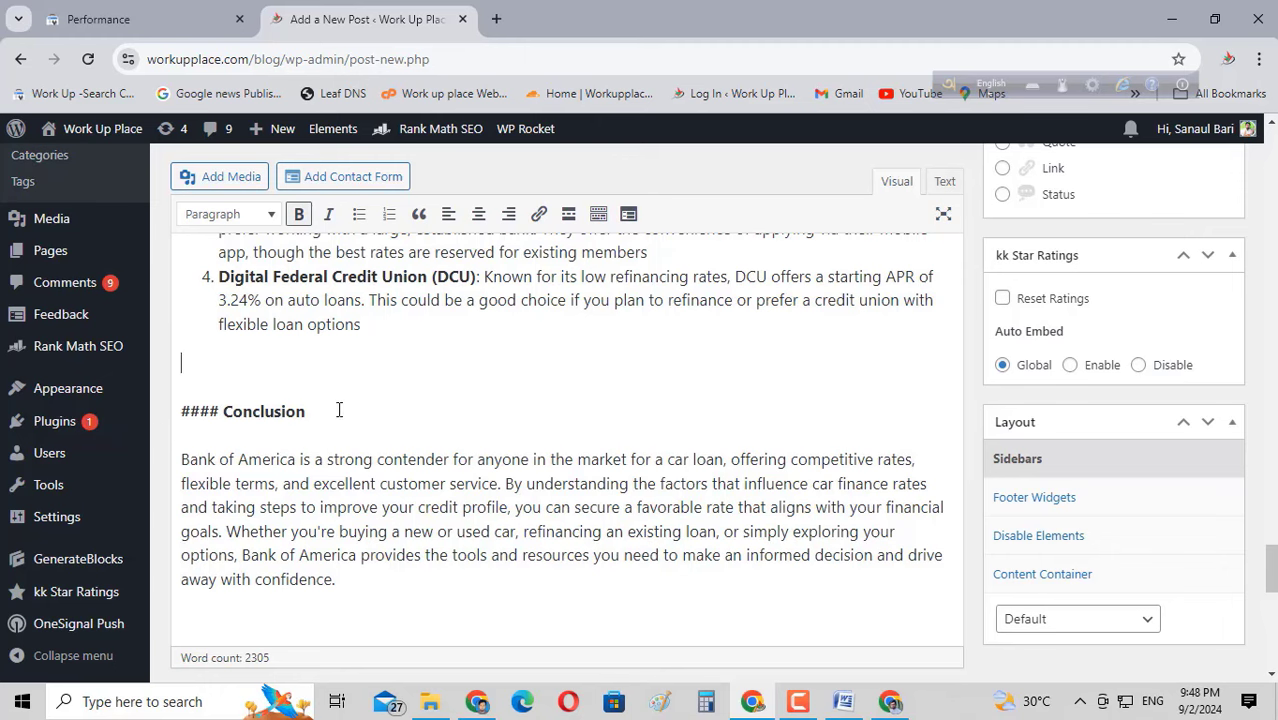
key(BackSpace)
scroll(330, 400, up, 3)
scroll(347, 466, down, 1)
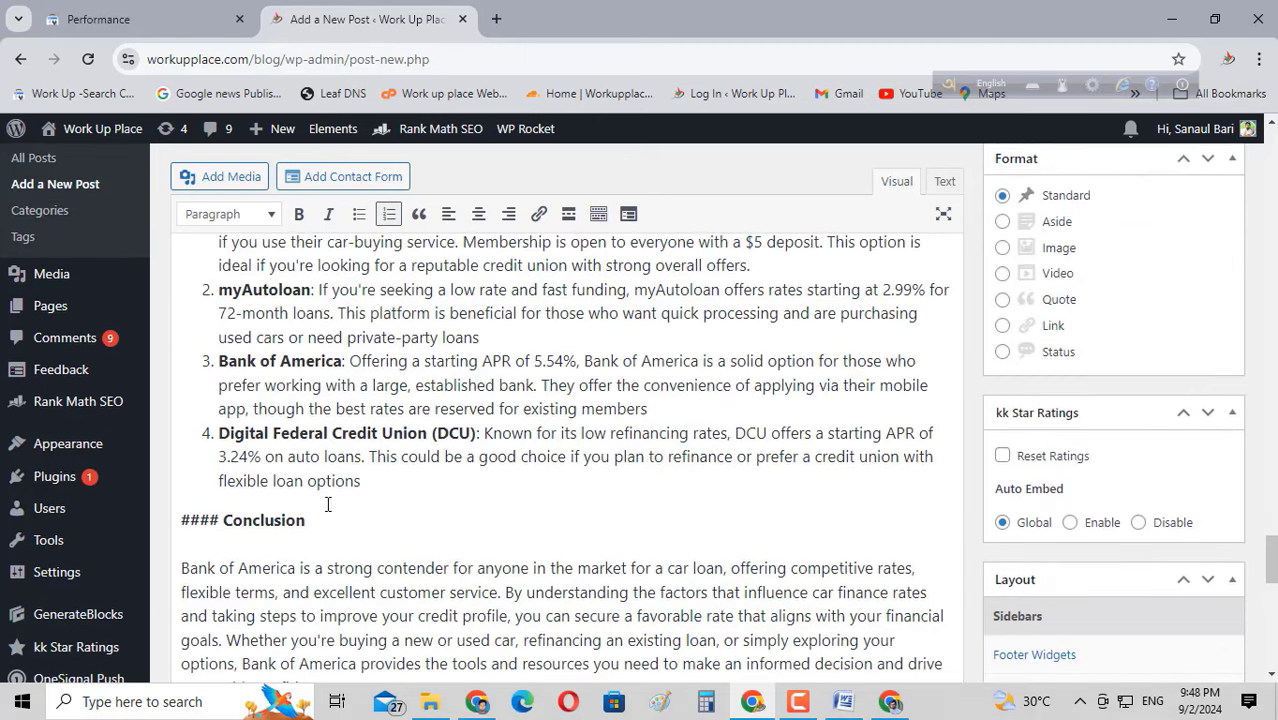
Apply a heading style to the "#### Conclusion" line, matching the article's other section headings
drag(306, 520, 171, 520)
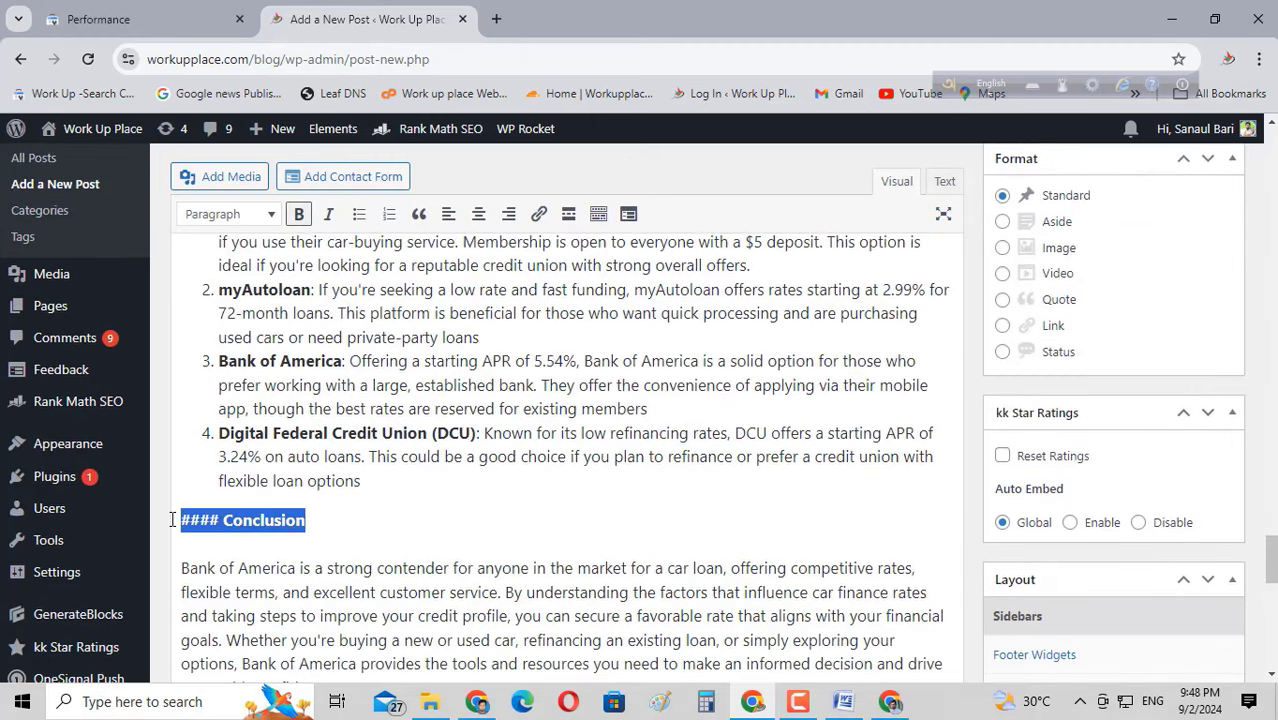
click(225, 214)
click(275, 428)
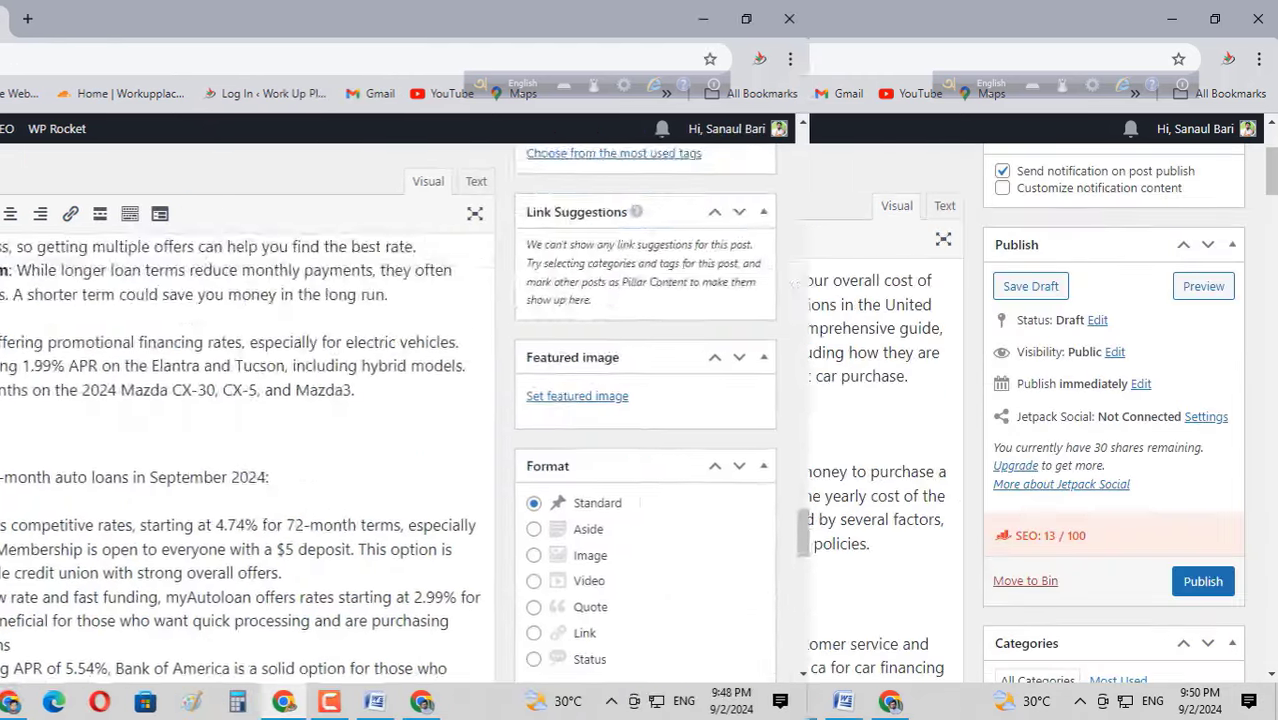
Review the whole article in the post editor, checking its section headings, lists and title
scroll(333, 490, down, 15)
scroll(333, 490, down, 3)
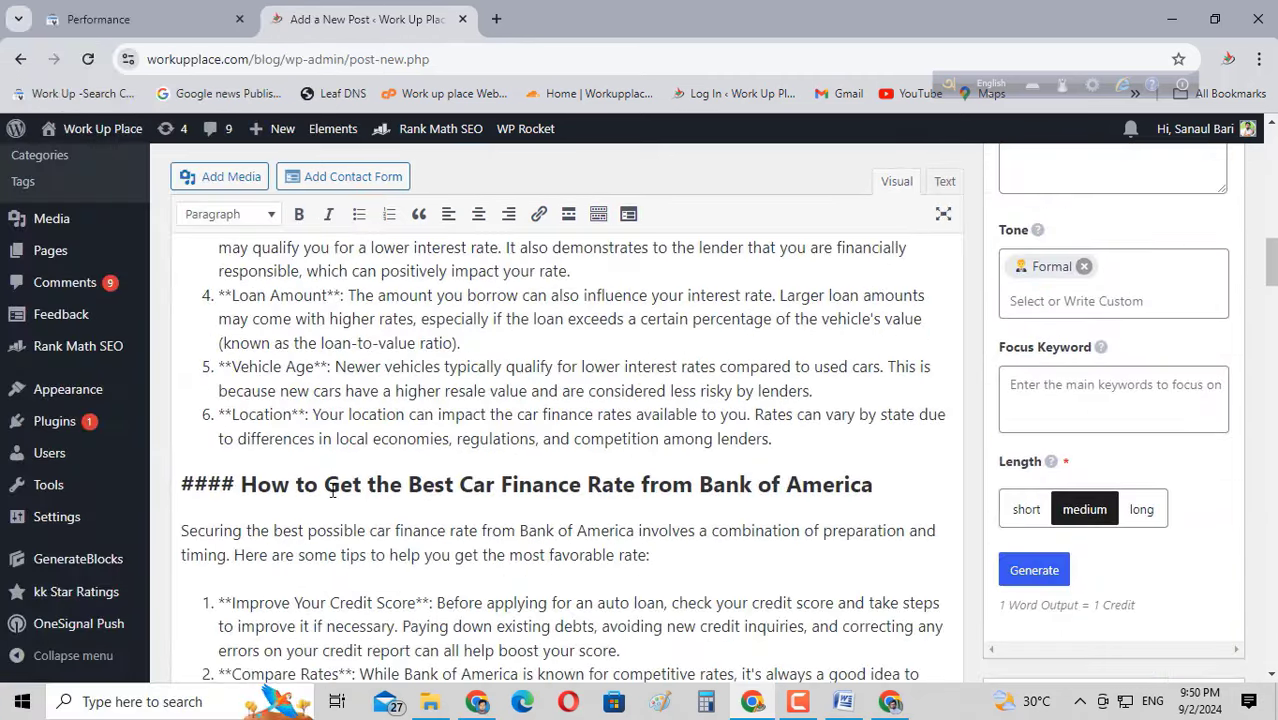
scroll(333, 490, down, 10)
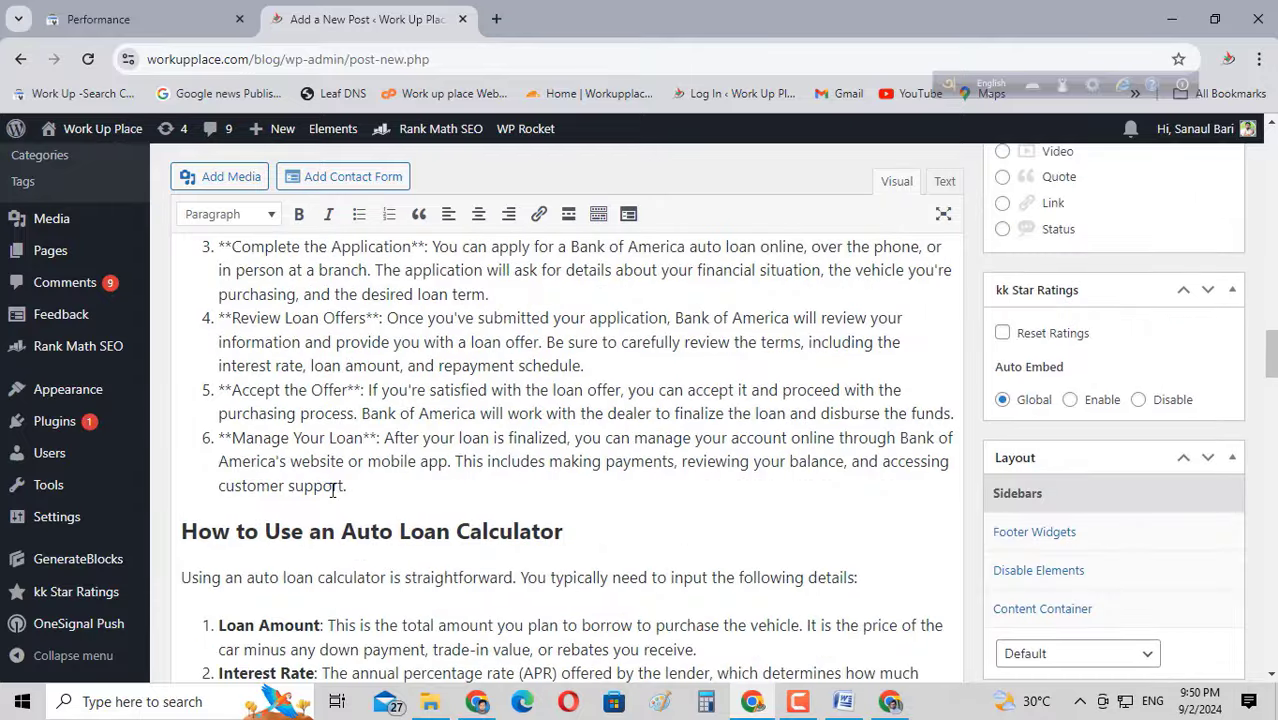
scroll(333, 490, up, 1)
scroll(333, 490, down, 8)
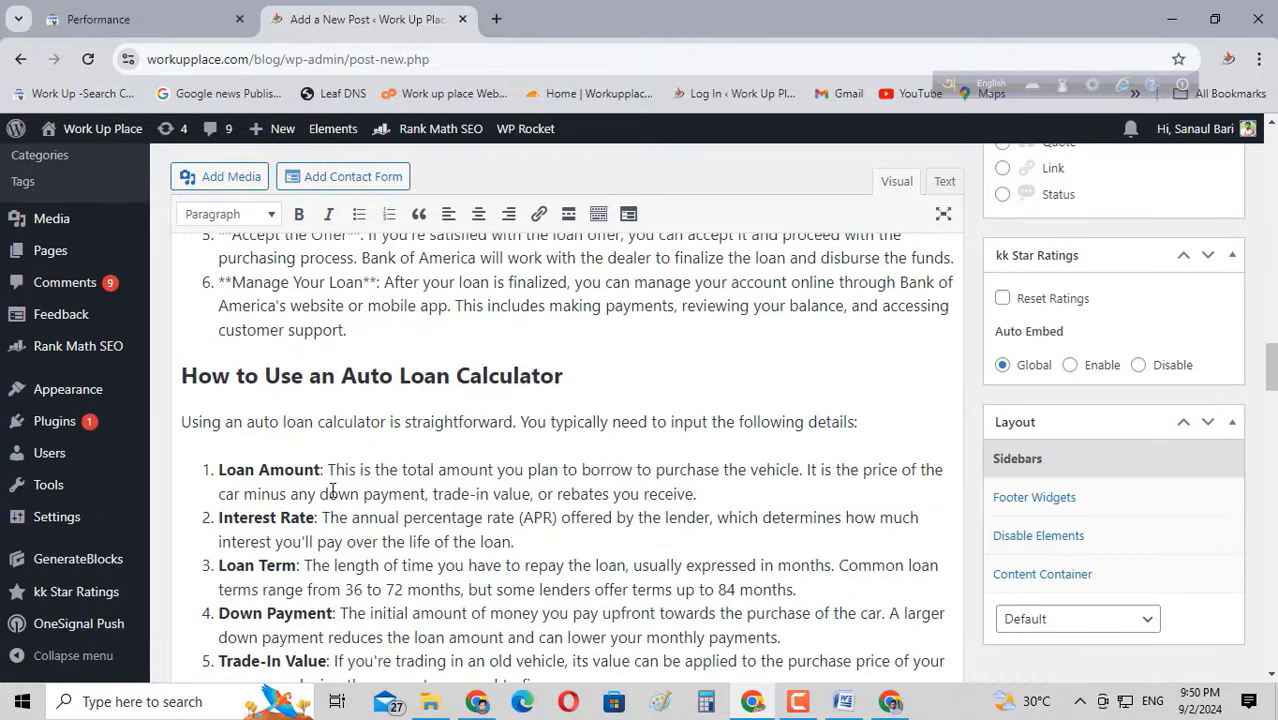
scroll(333, 490, down, 15)
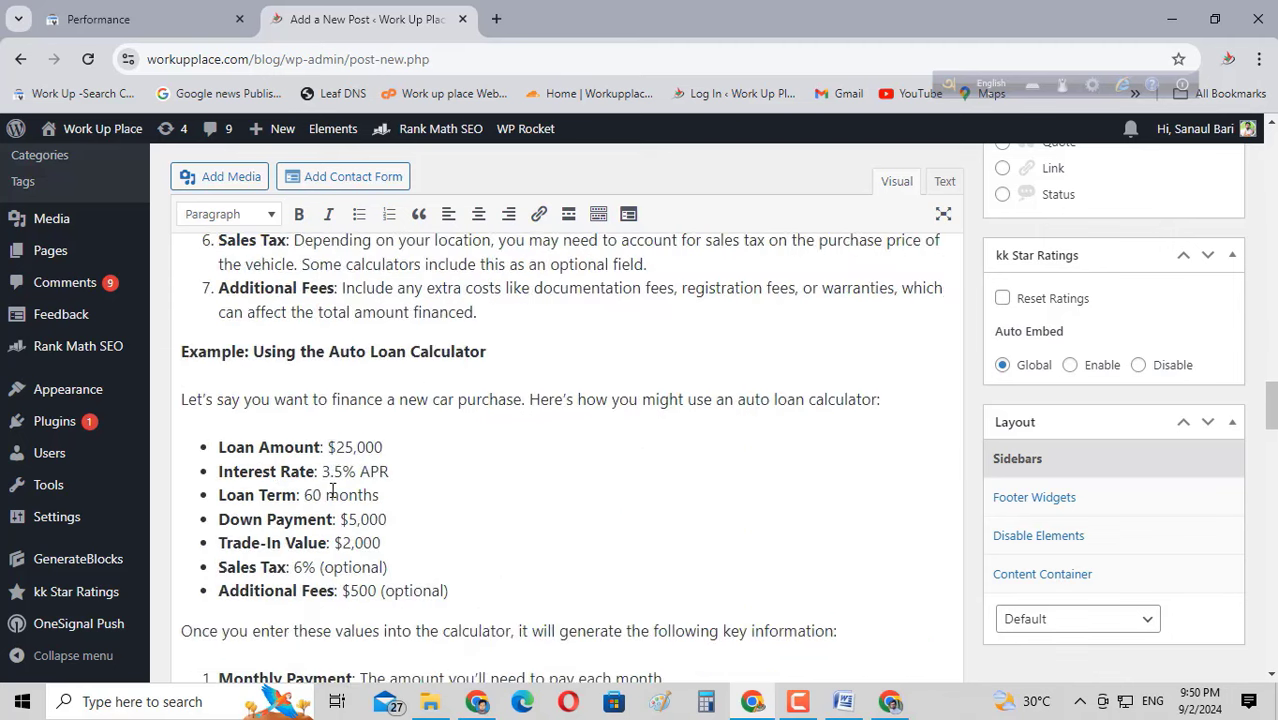
double_click(397, 367)
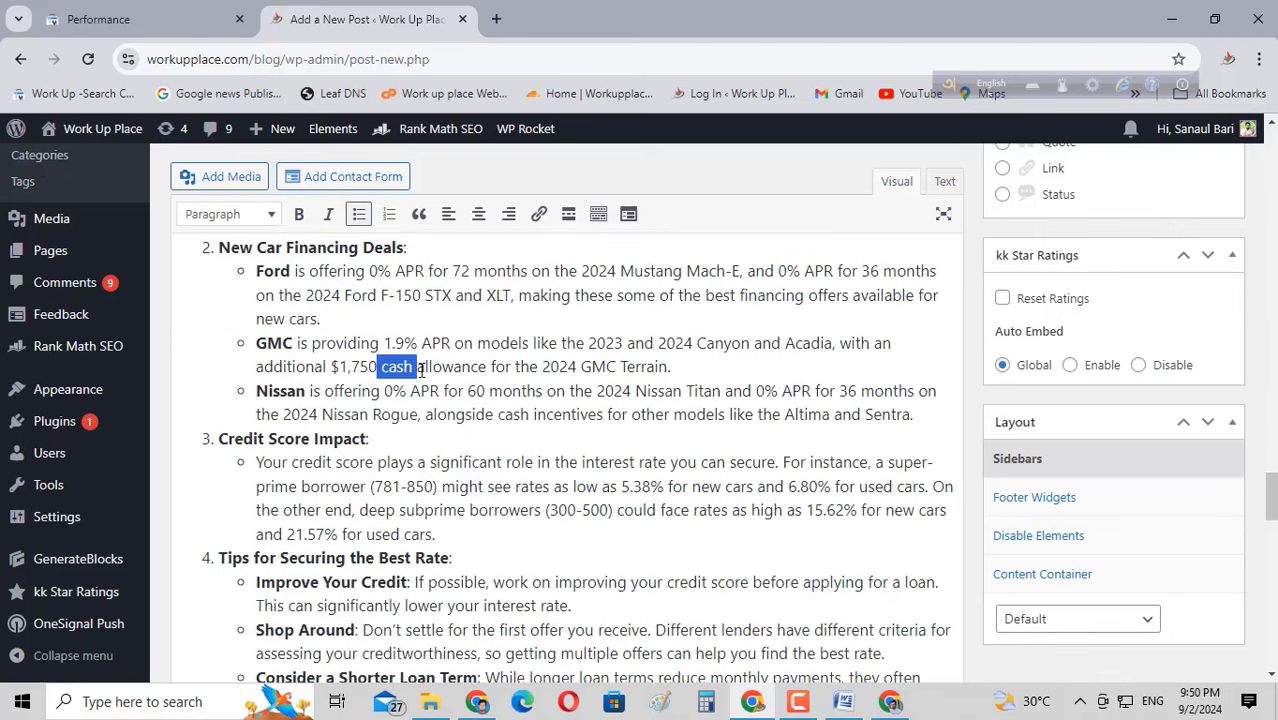
scroll(404, 452, down, 5)
scroll(404, 452, down, 5)
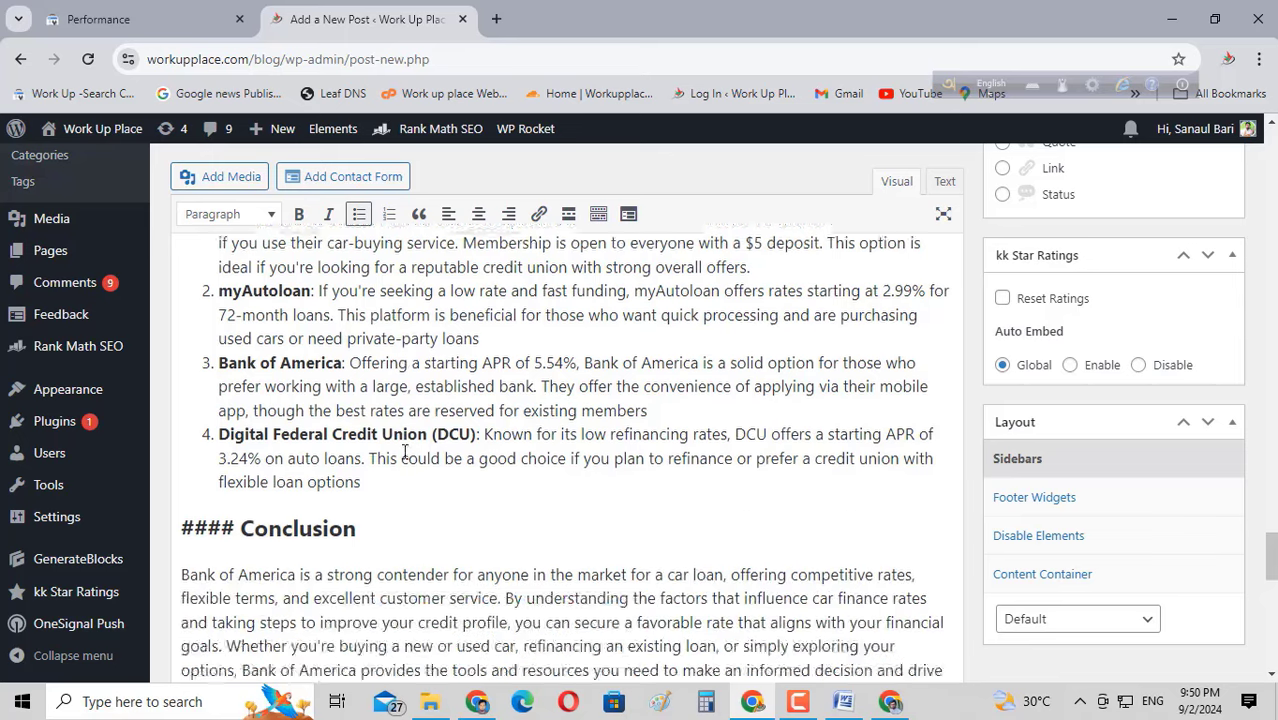
scroll(404, 451, up, 20)
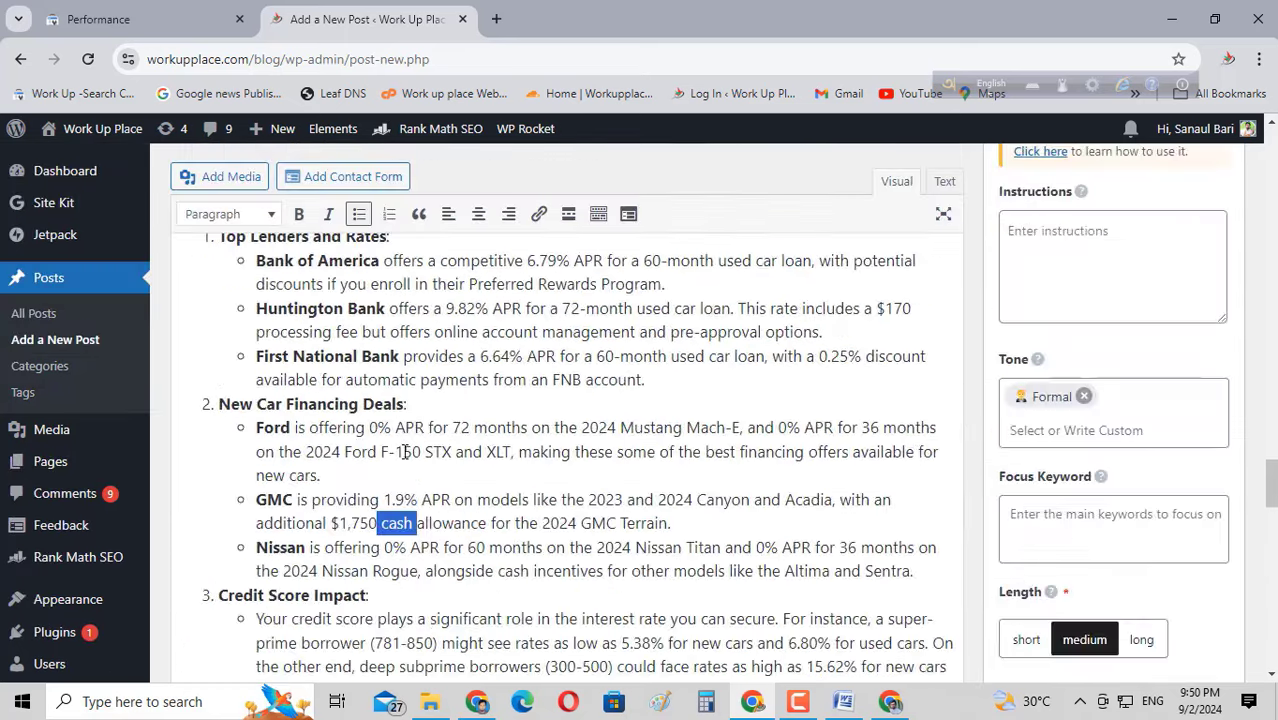
scroll(404, 452, up, 3)
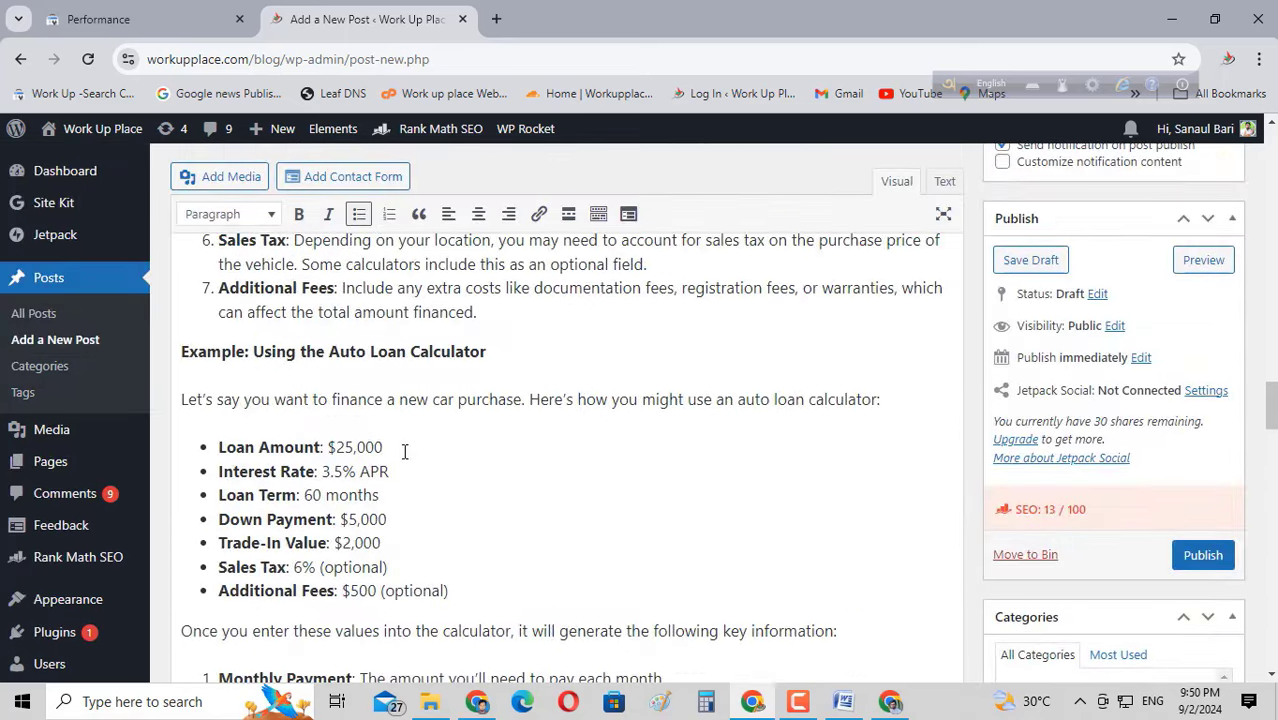
scroll(404, 452, up, 3)
drag(360, 388, 389, 390)
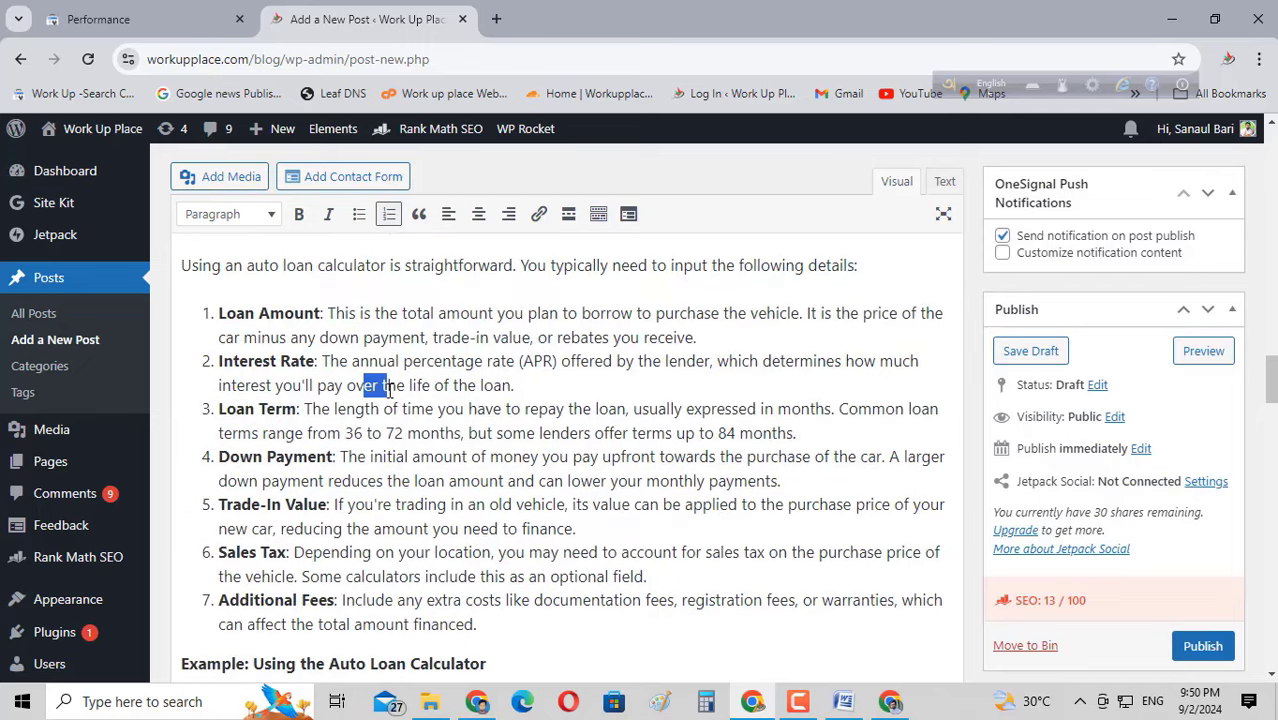
scroll(464, 465, up, 4)
scroll(464, 465, up, 4)
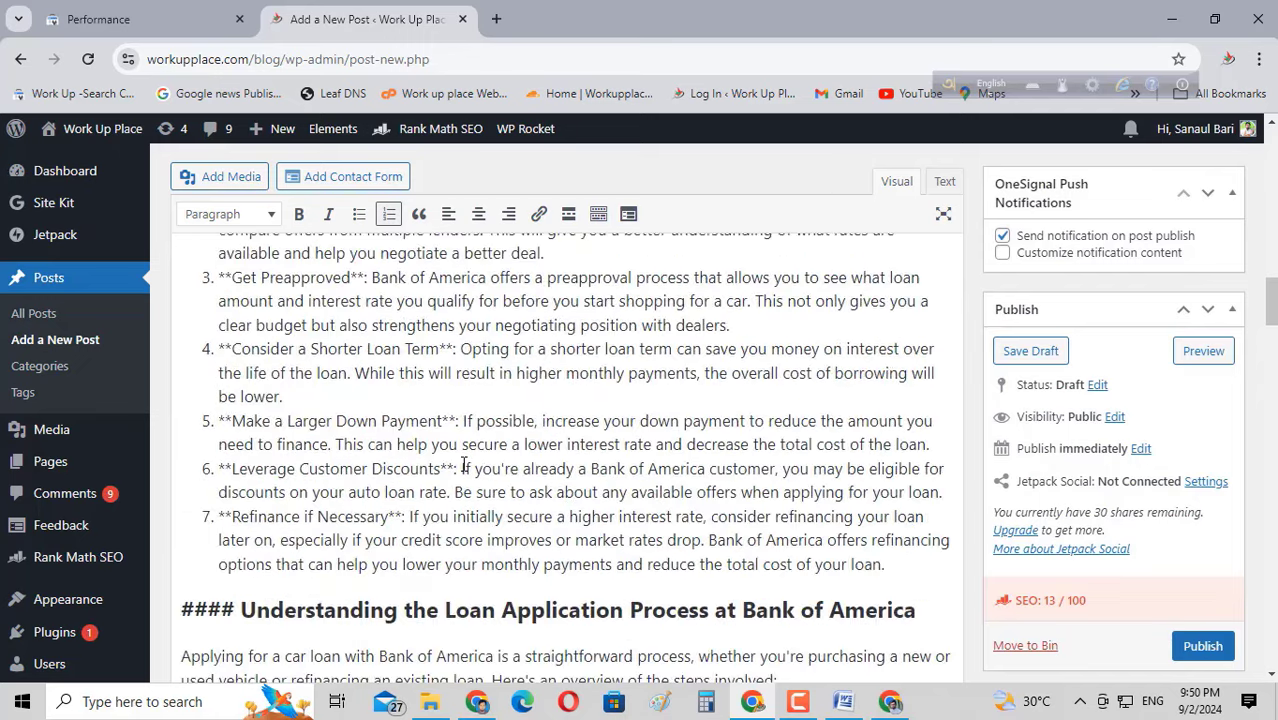
scroll(463, 467, up, 10)
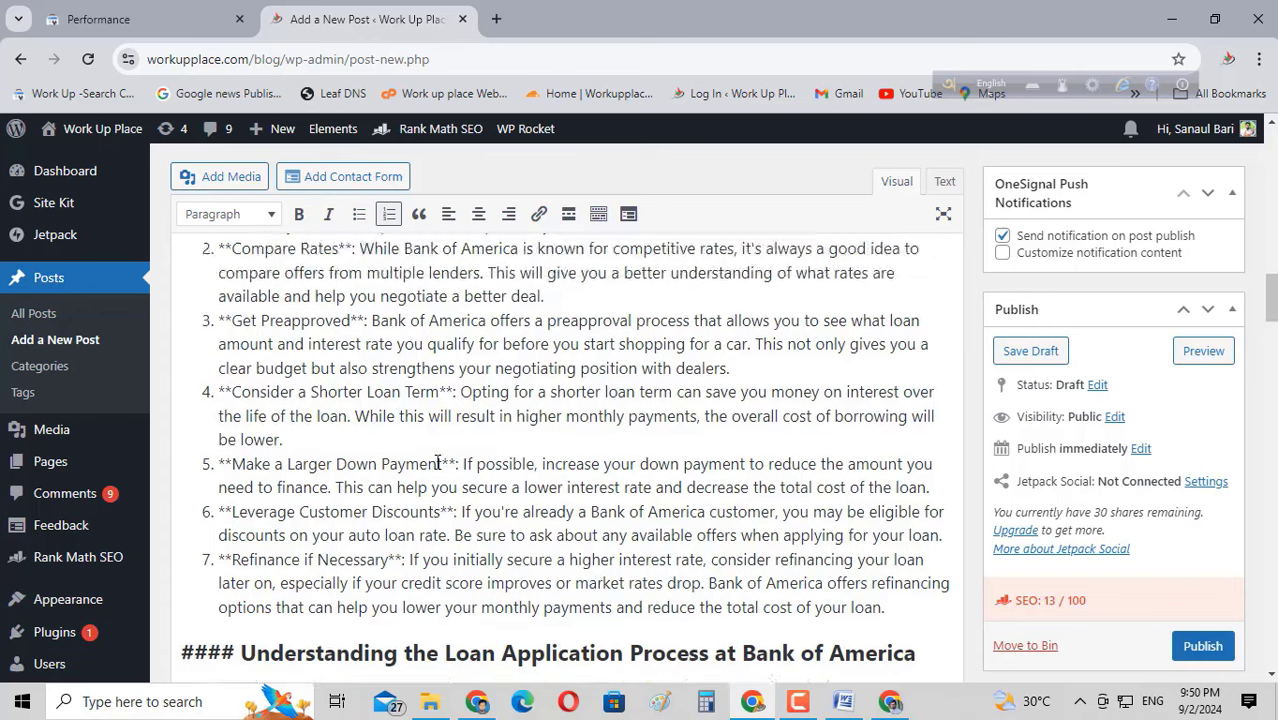
scroll(437, 462, up, 3)
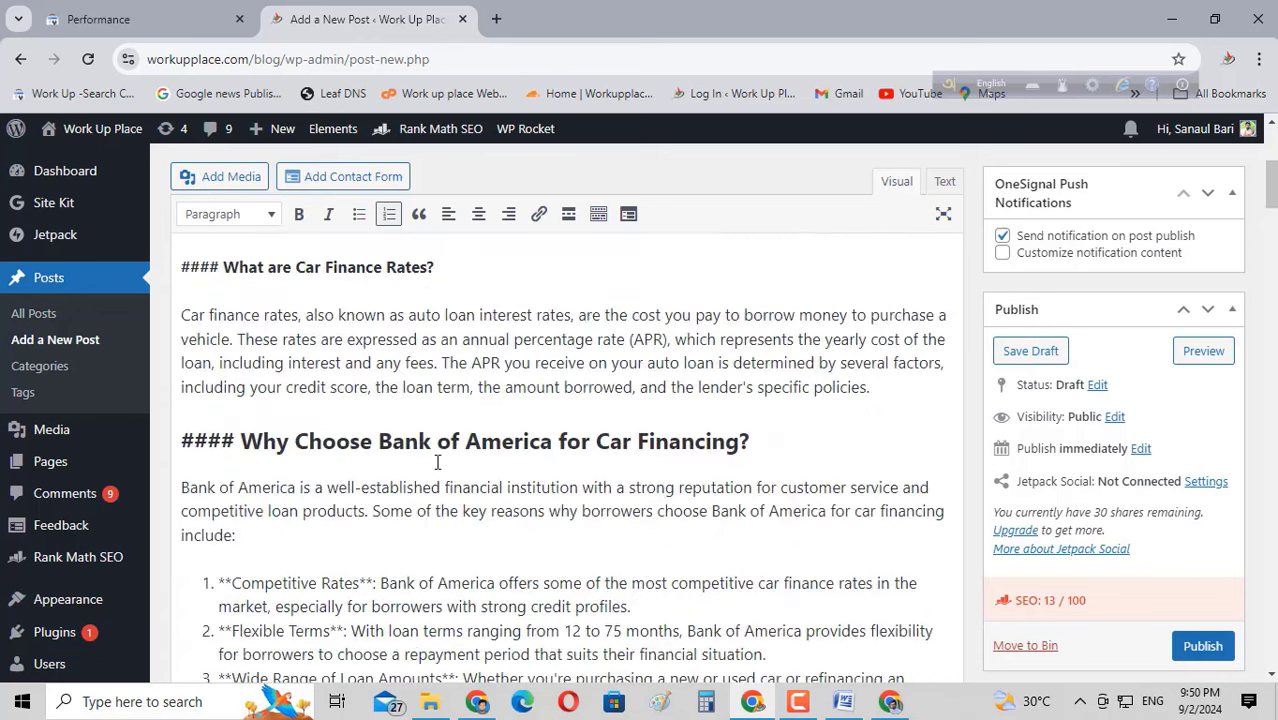
scroll(437, 462, up, 3)
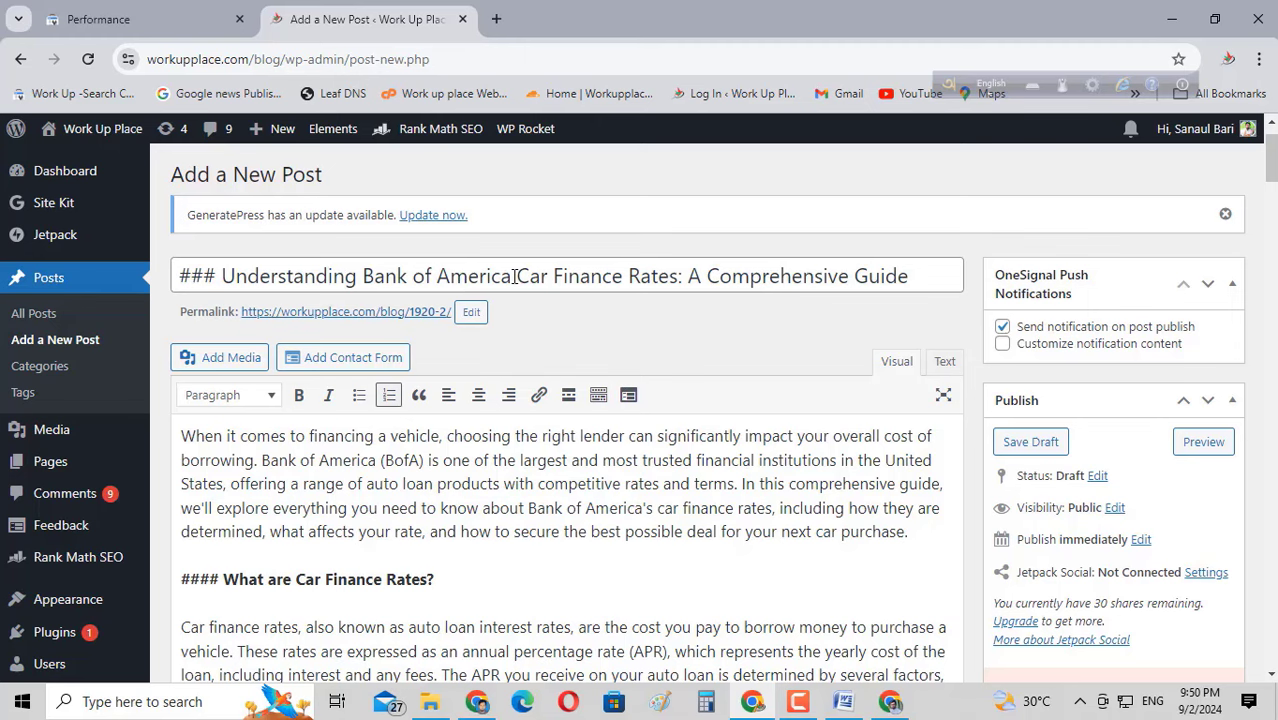
scroll(345, 528, down, 5)
drag(420, 497, 598, 547)
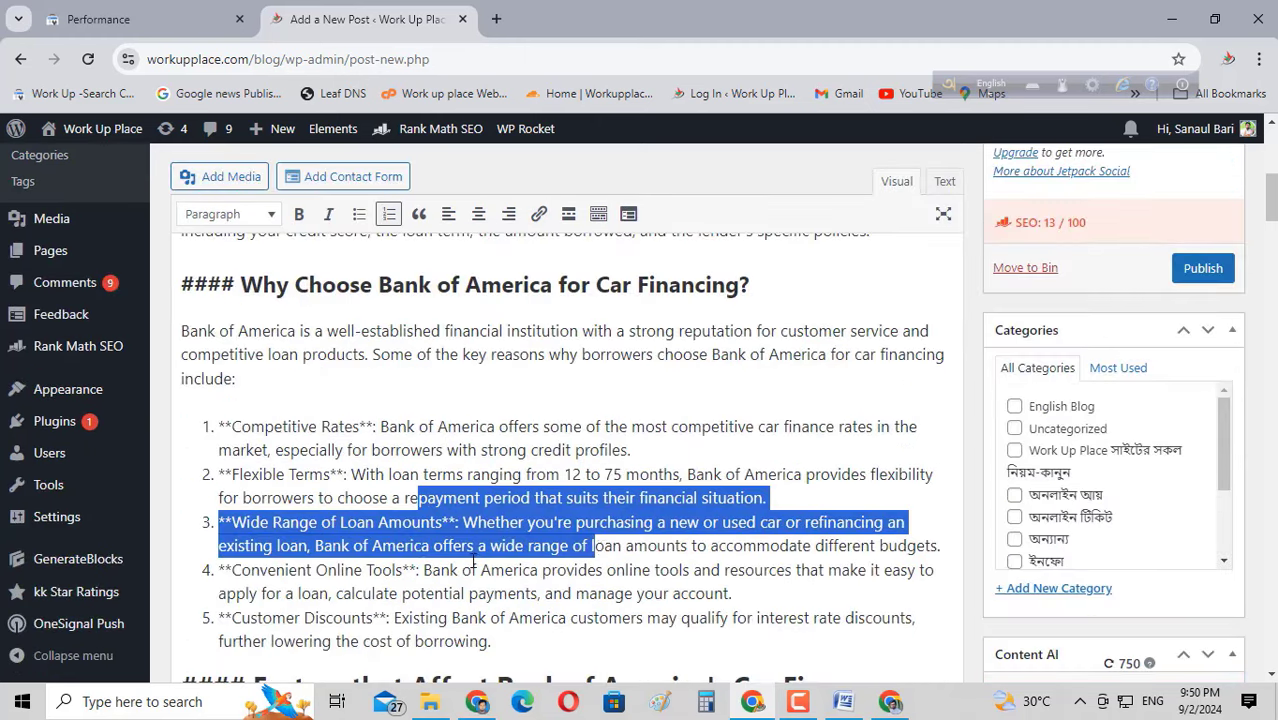
click(475, 566)
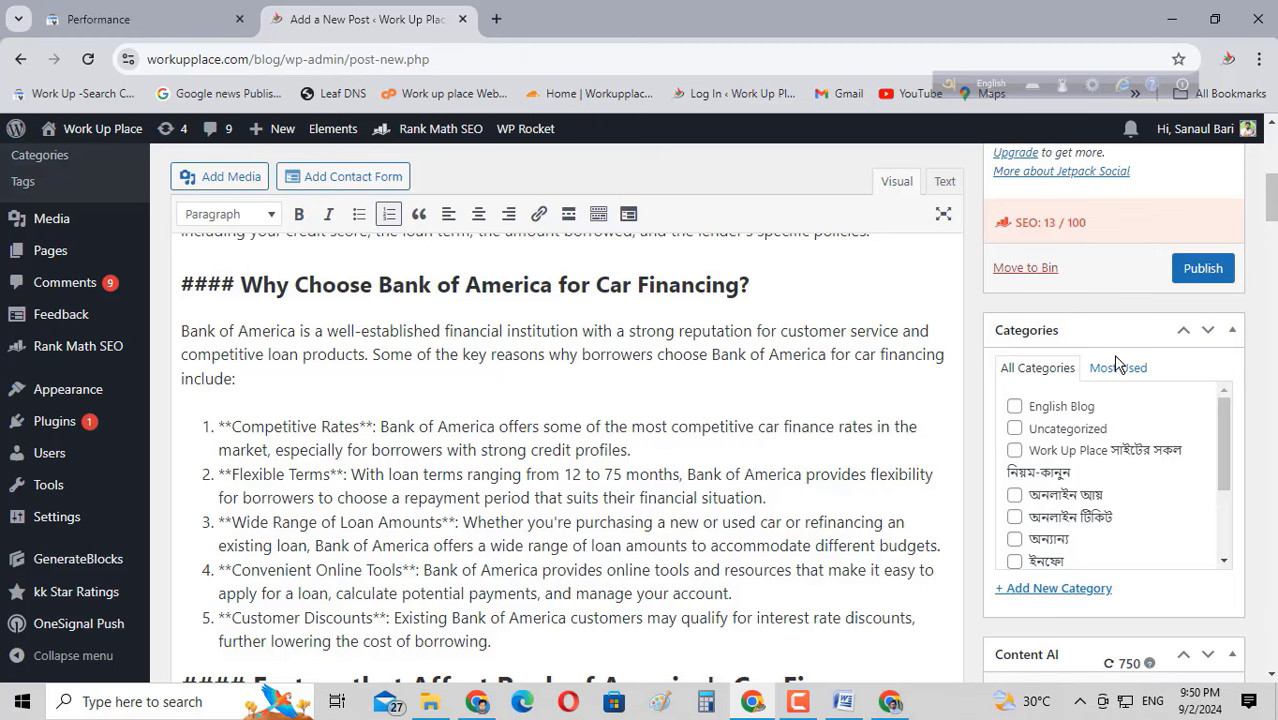
Copy "Bank of America Car Finance Rates" from the post title and set the permalink slug to bank-of-america-car-finance-rates
scroll(684, 388, up, 6)
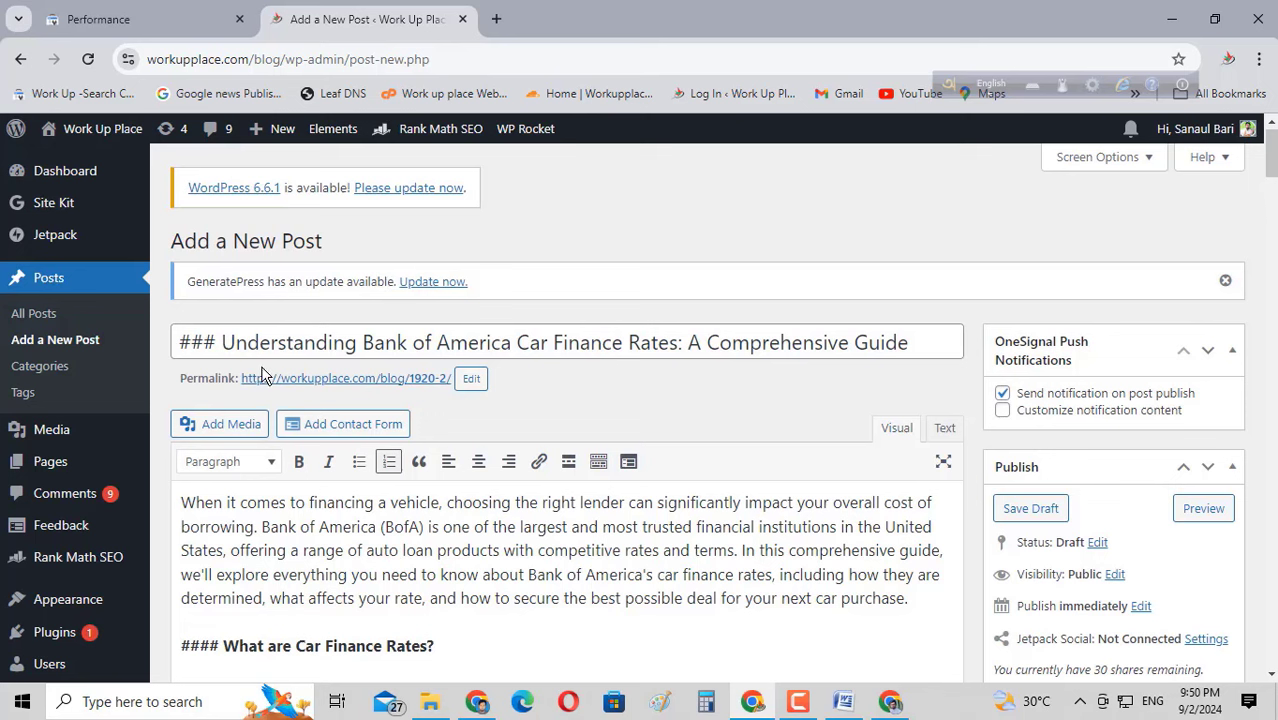
drag(363, 343, 678, 343)
right_click(650, 343)
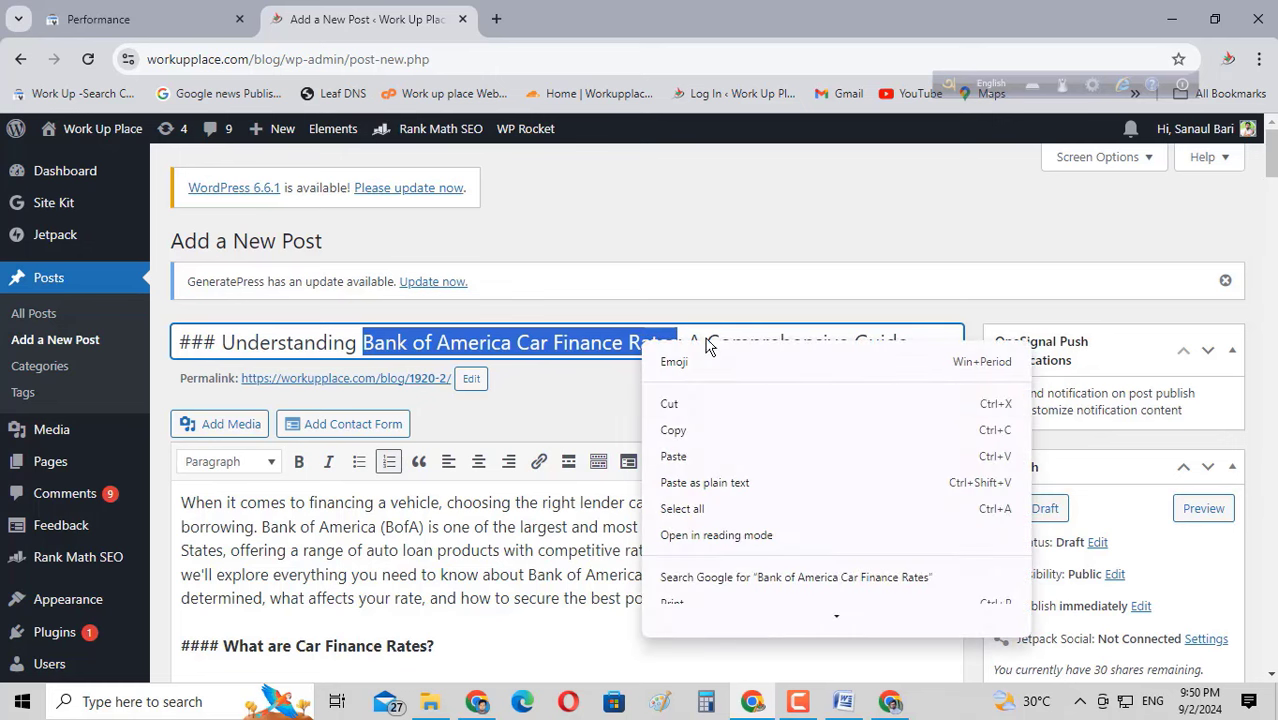
click(680, 428)
click(475, 382)
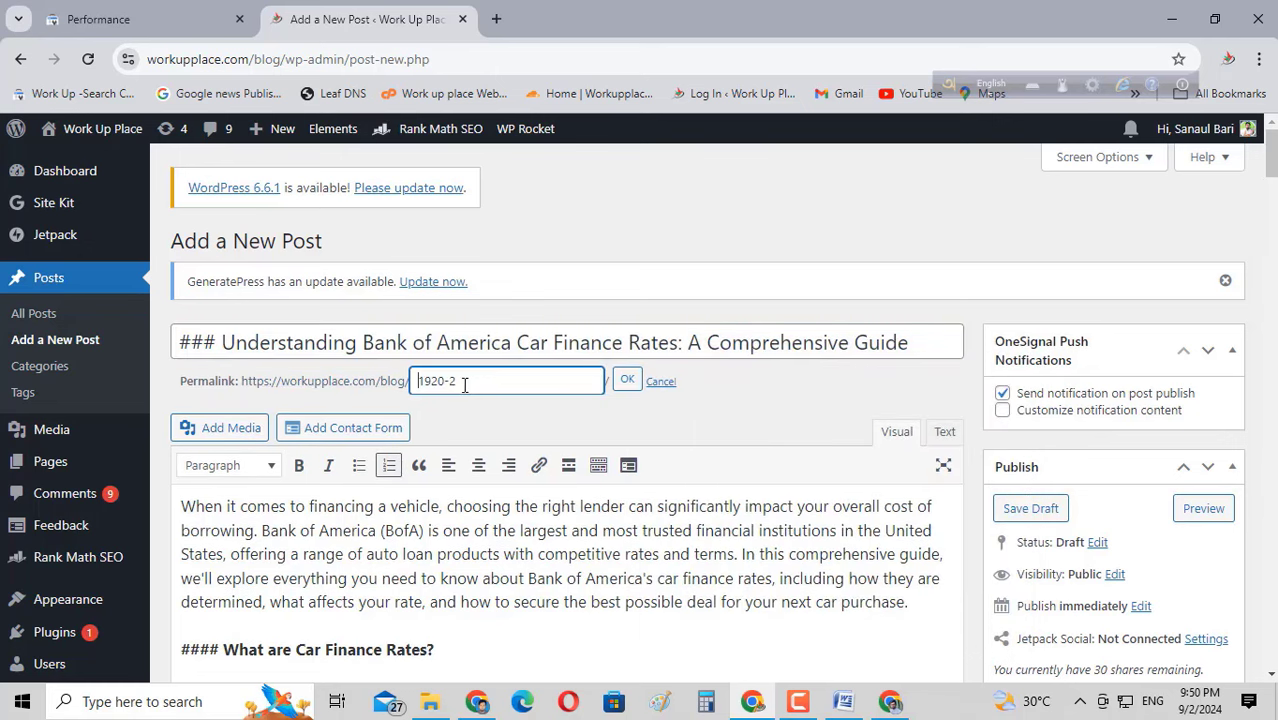
drag(464, 384, 422, 384)
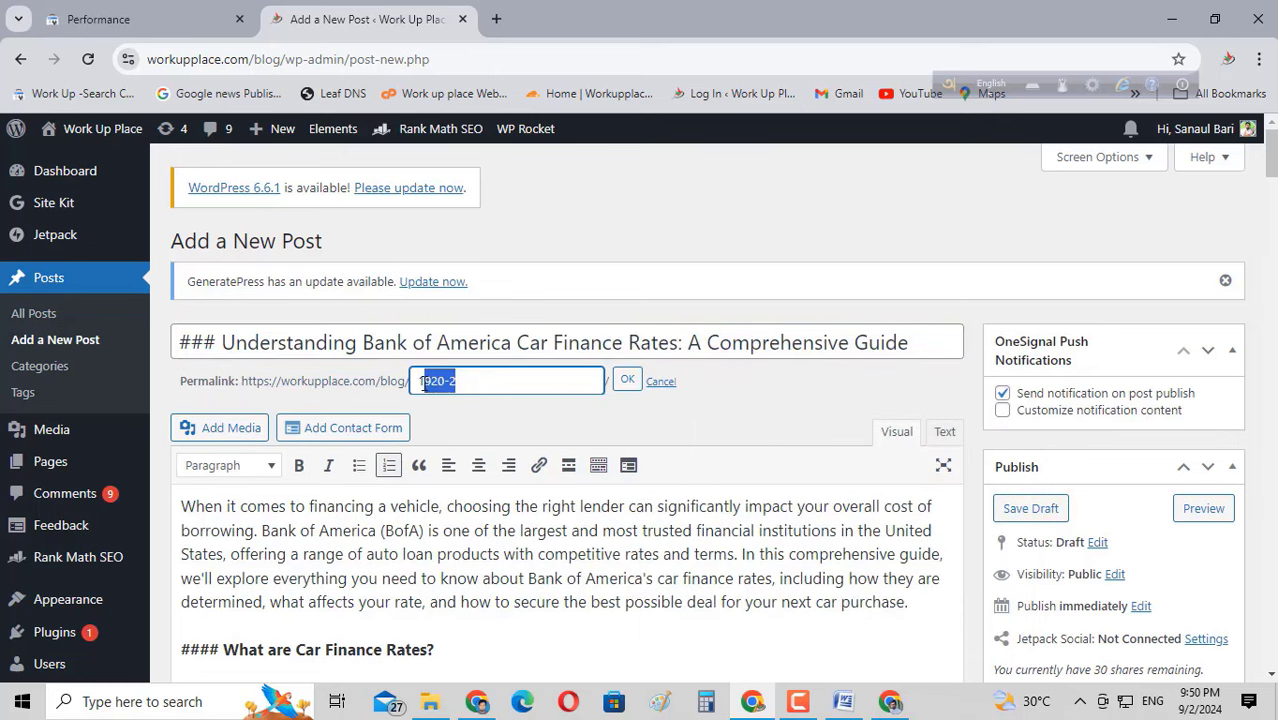
double_click(483, 379)
key(BackSpace)
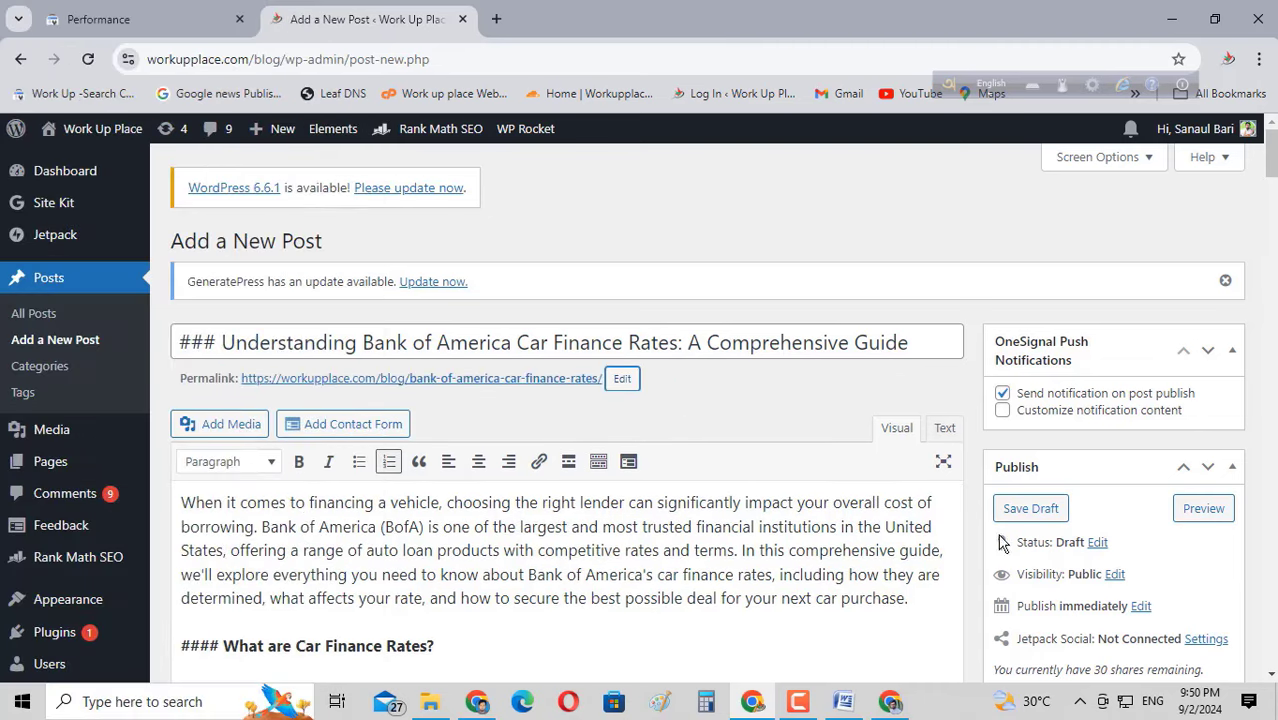
Assign the post to the "English Blog" category
scroll(1001, 543, down, 10)
scroll(1143, 578, up, 5)
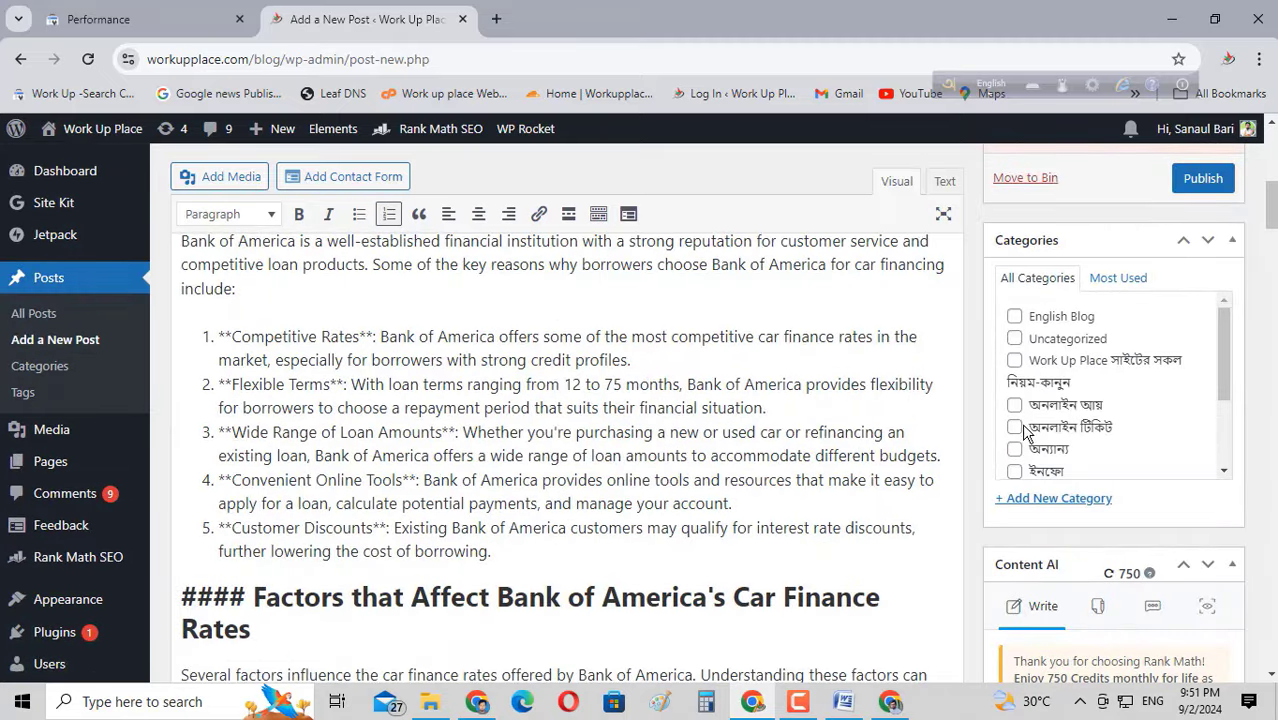
click(1014, 316)
Upload the "Auto Loan Rates" banner image from the computer to the post's featured image selection
scroll(1105, 497, down, 5)
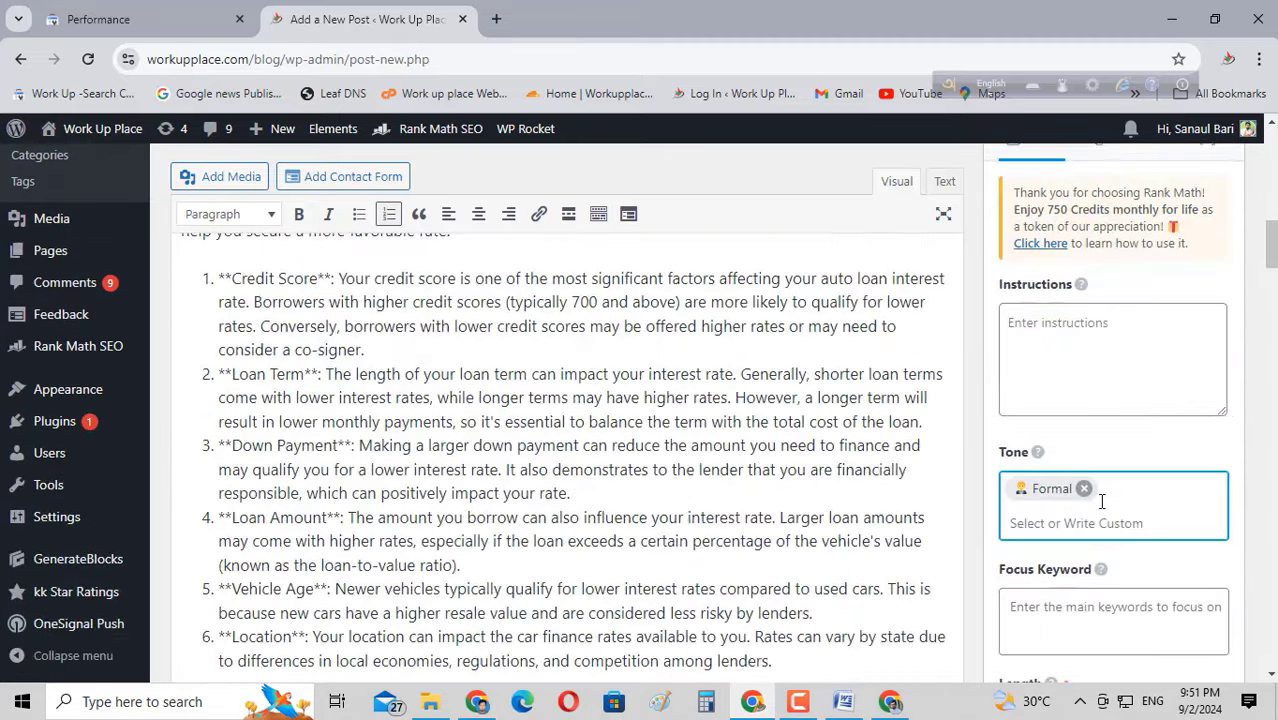
scroll(1104, 497, down, 5)
scroll(1101, 501, down, 3)
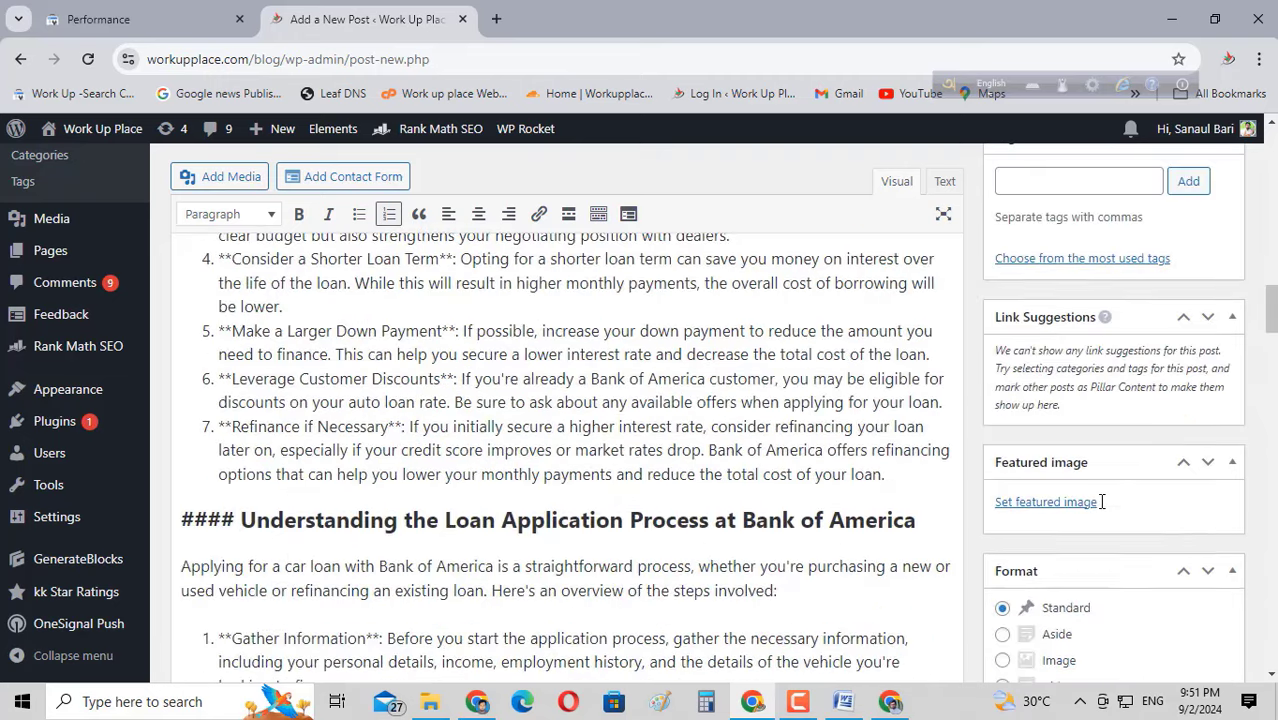
click(1040, 507)
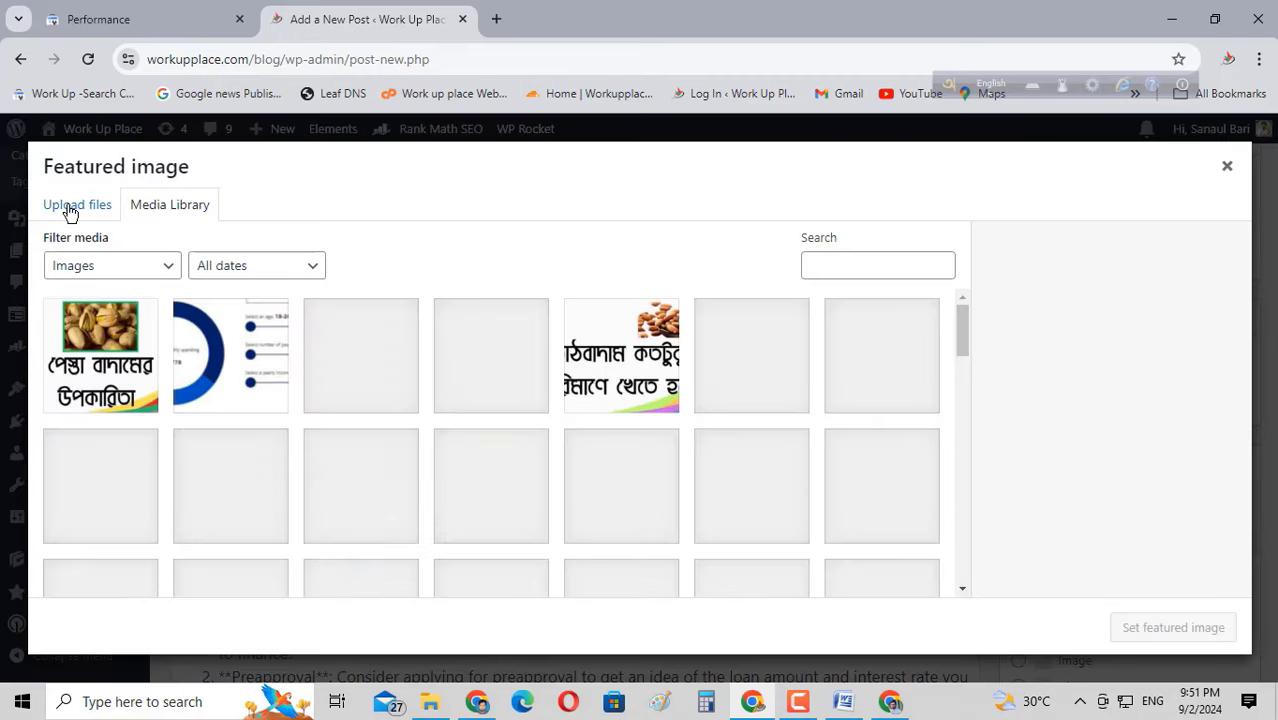
click(68, 206)
click(631, 438)
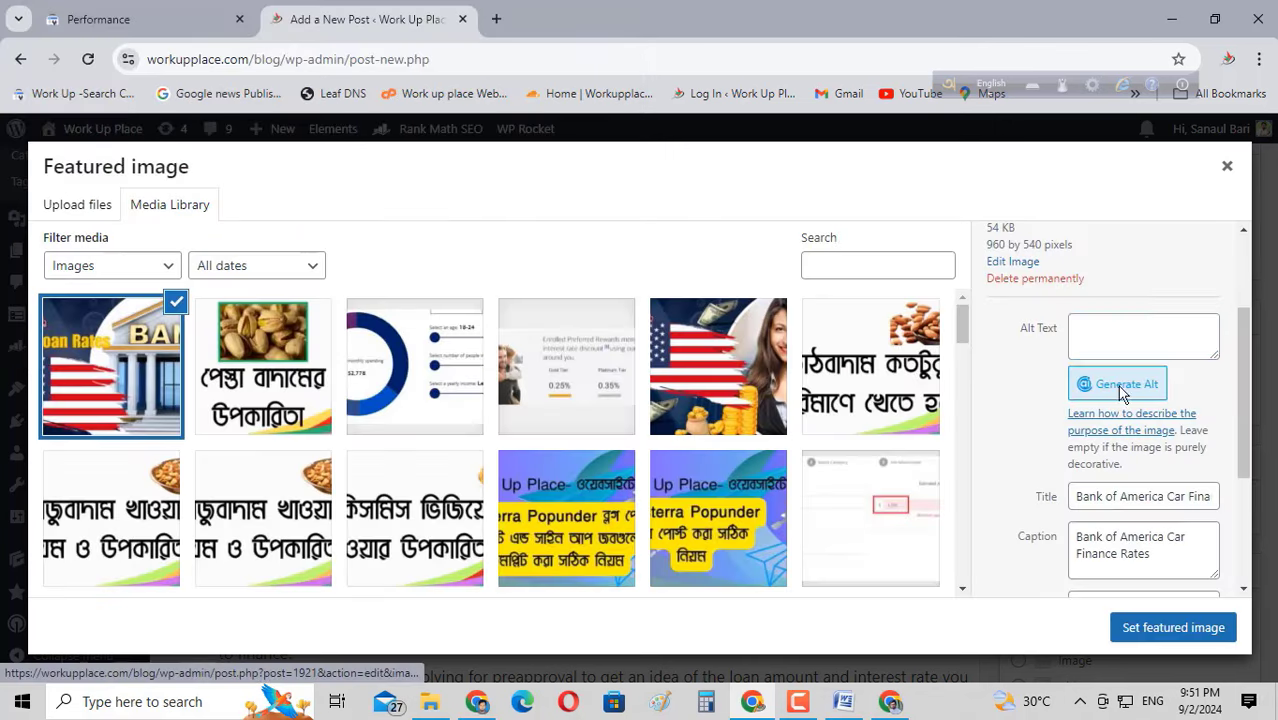
Use "Bank of America Car Finance Rates" as the banner's alt text and description, and set it as the featured image
click(1099, 335)
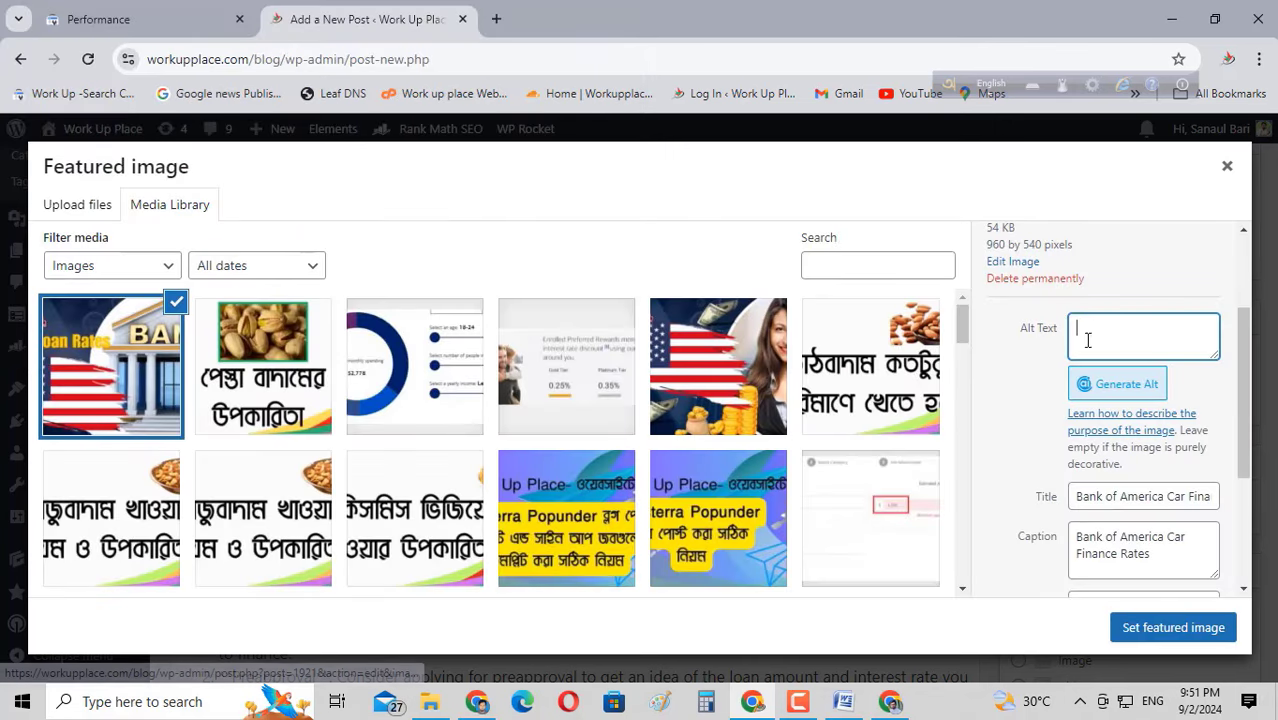
drag(1159, 550, 1167, 441)
key(ctrl+c)
click(1108, 350)
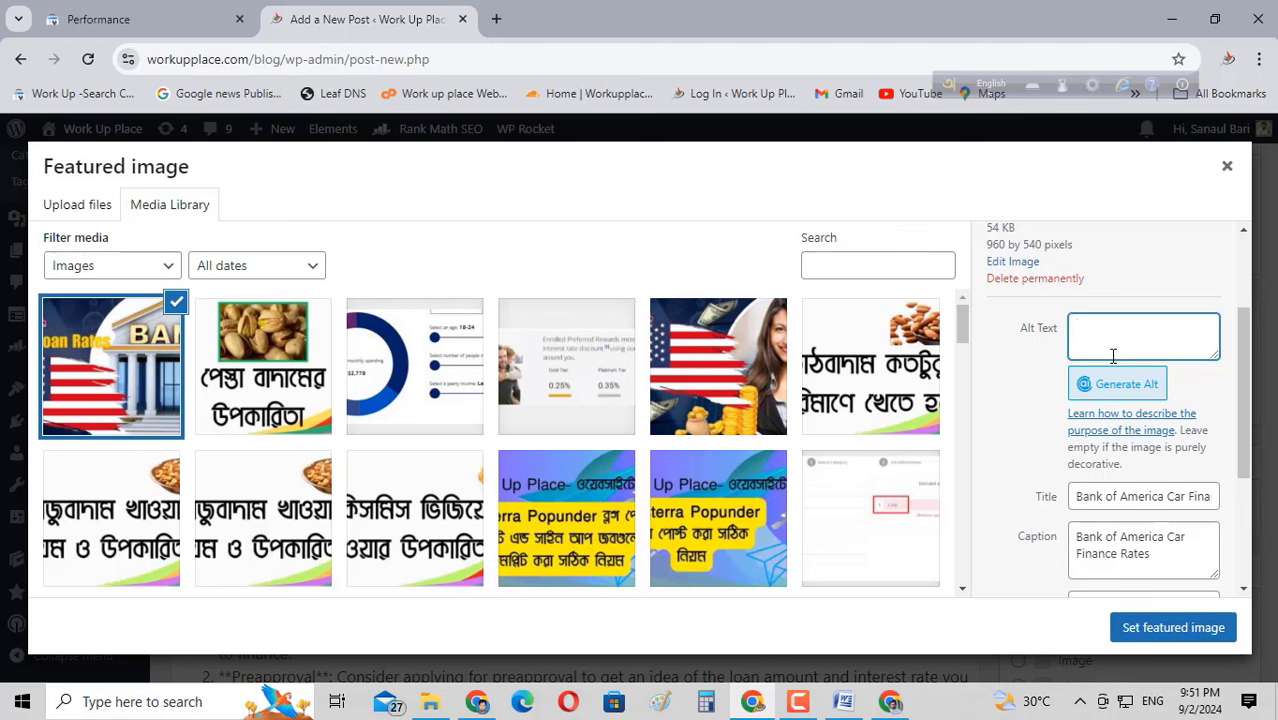
key(ctrl+v)
scroll(1140, 398, down, 2)
scroll(1138, 398, down, 1)
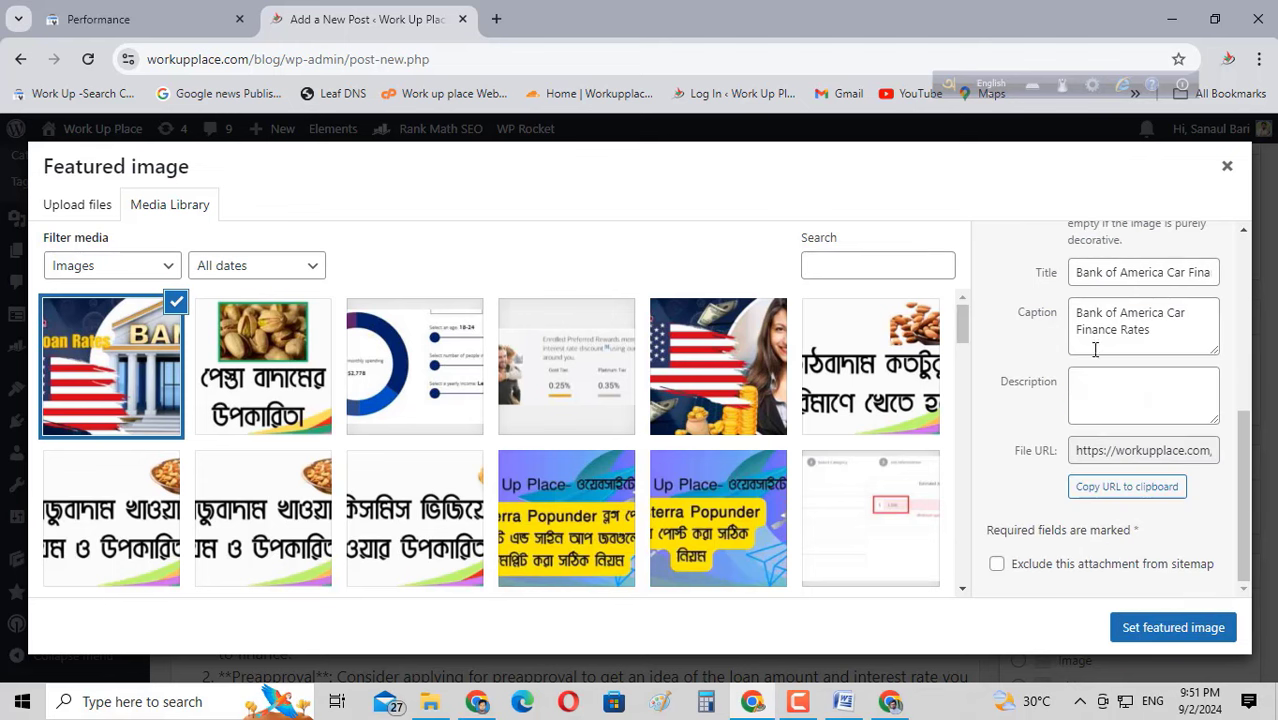
click(1120, 409)
key(ctrl+v)
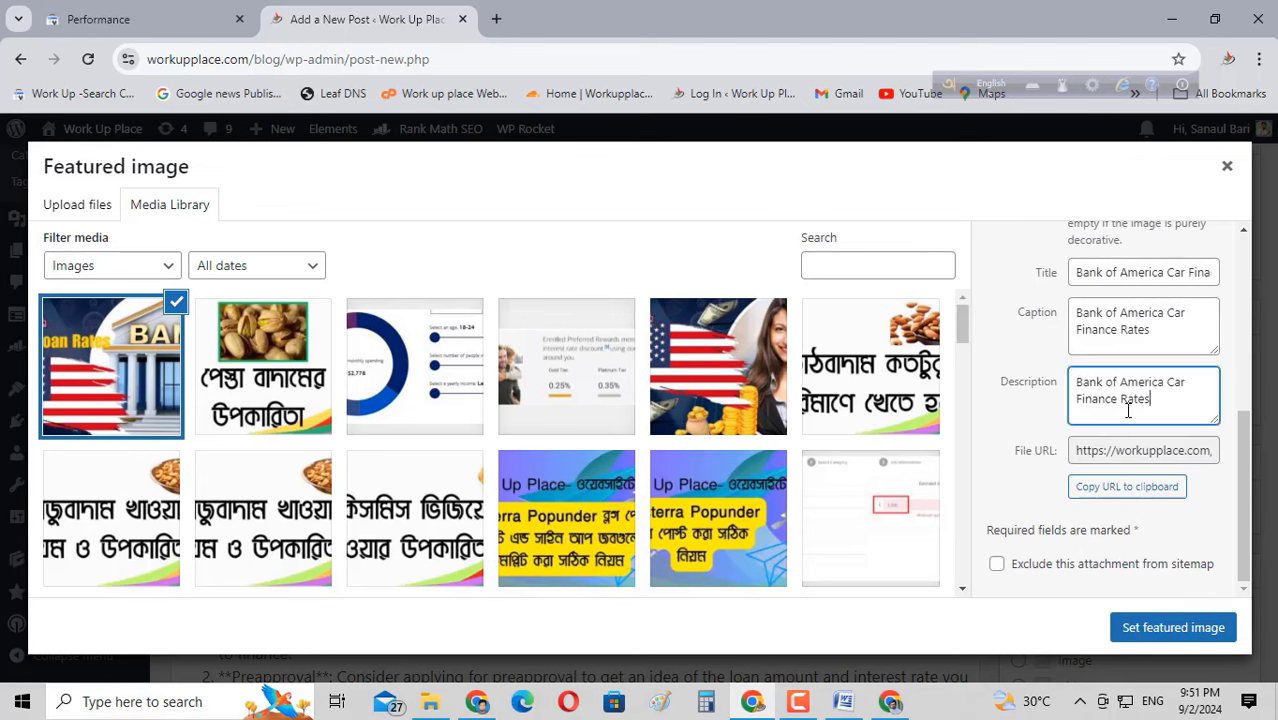
click(1152, 628)
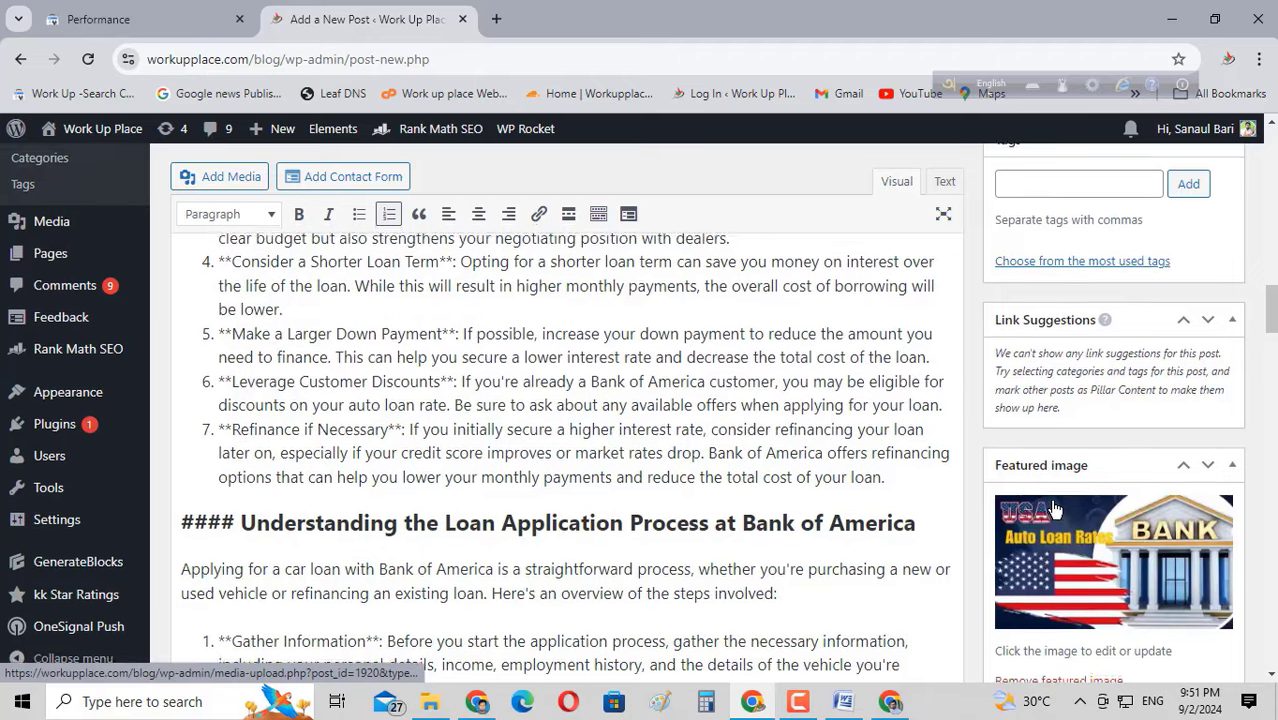
Add "Bank of America Car Finance Rates" as a tag on the post
scroll(1064, 506, up, 2)
click(1040, 330)
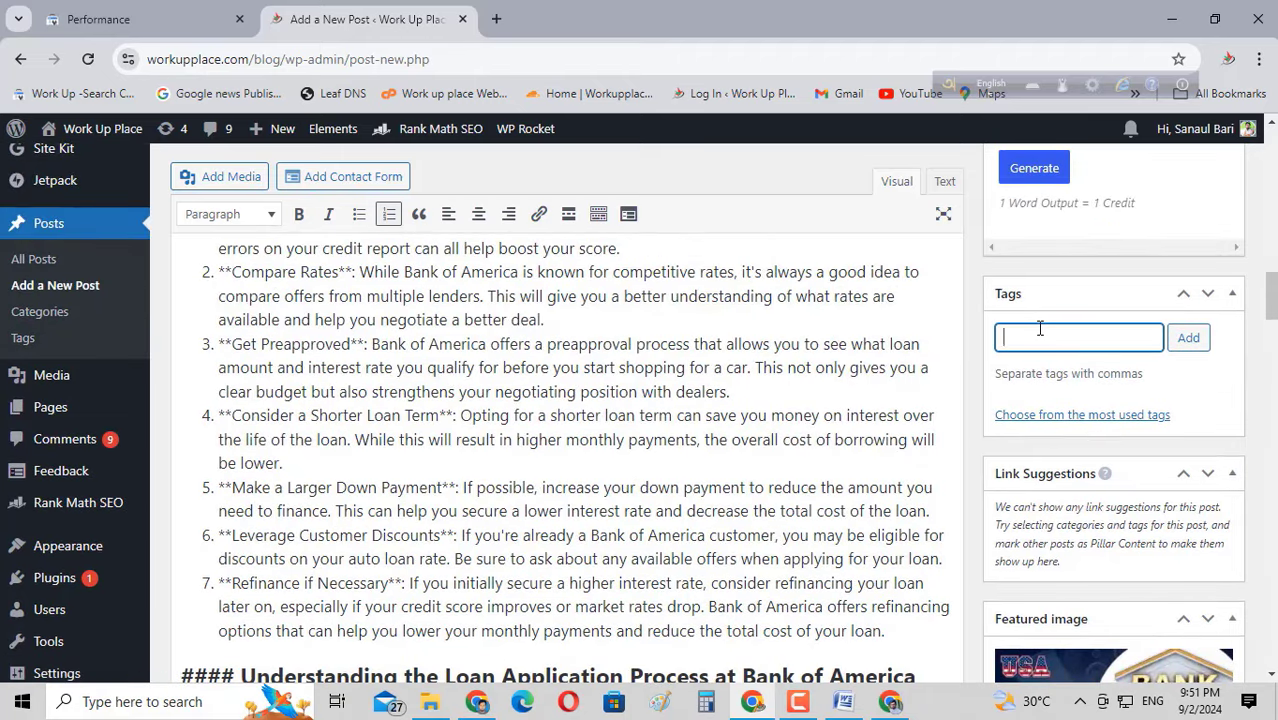
key(ctrl+v)
click(1186, 337)
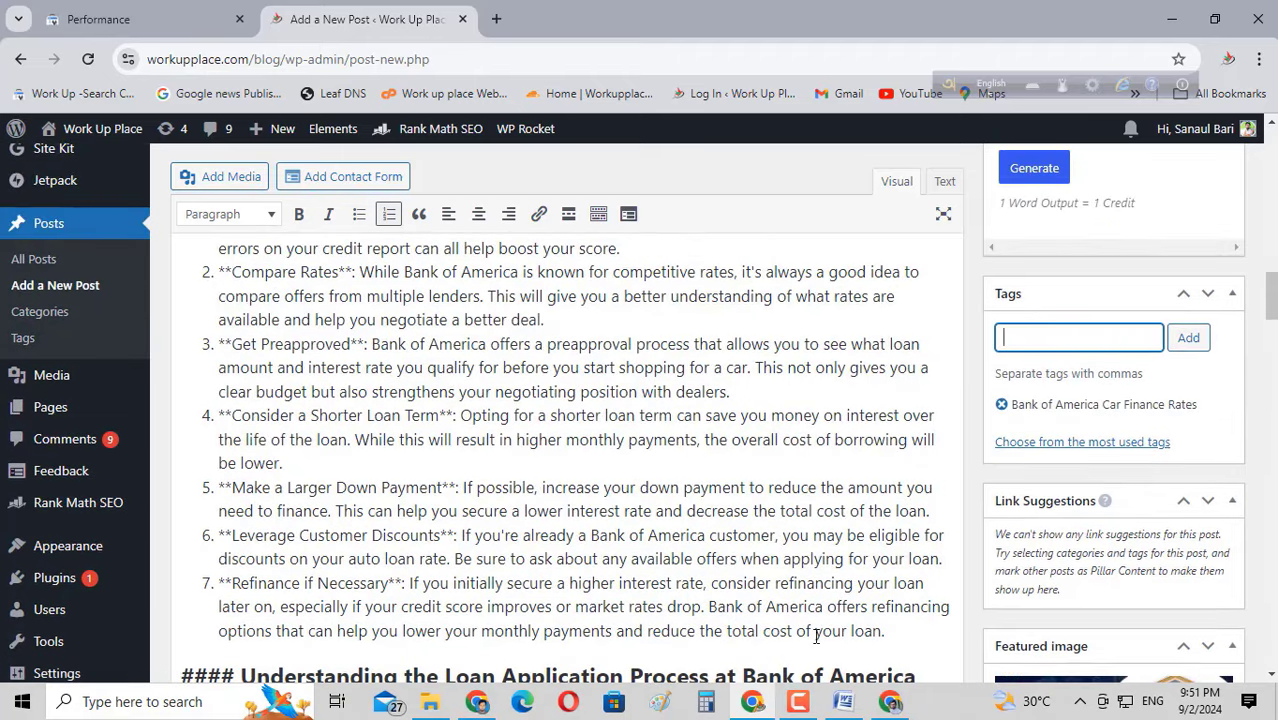
Switch to the "English post" Word document and review the related keyword list at its beginning
click(843, 701)
scroll(557, 398, up, 15)
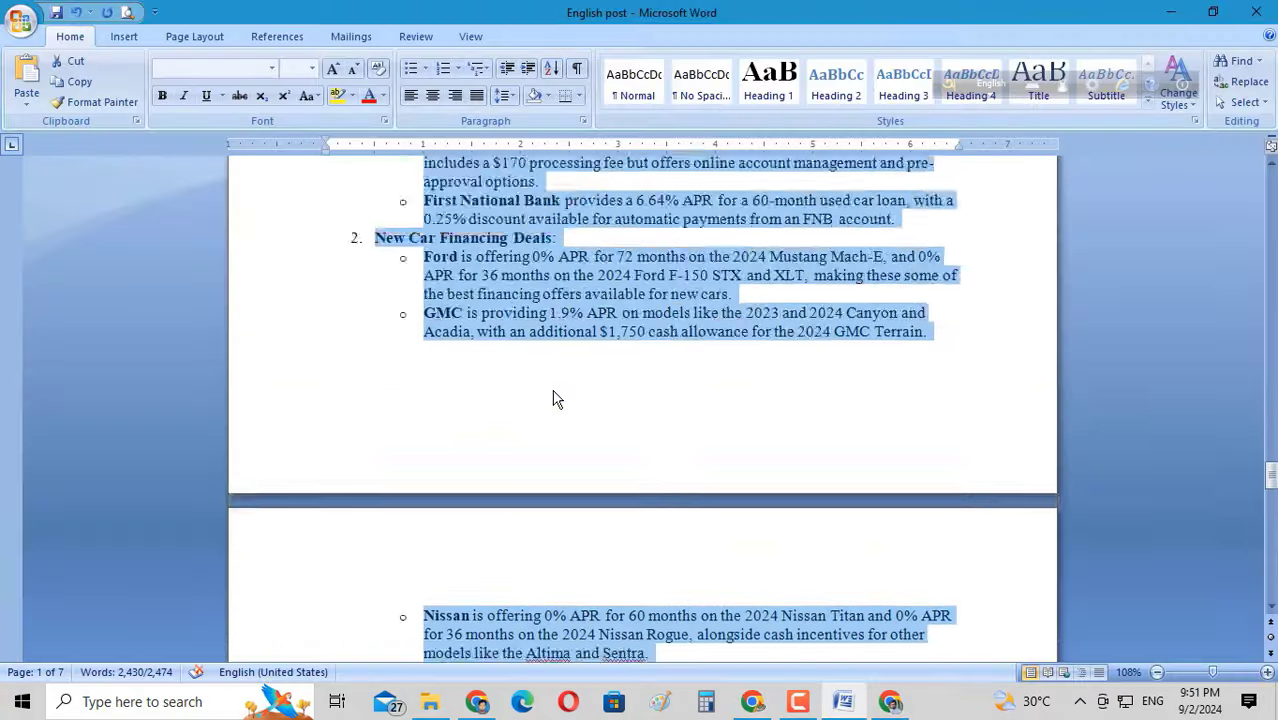
scroll(557, 398, up, 20)
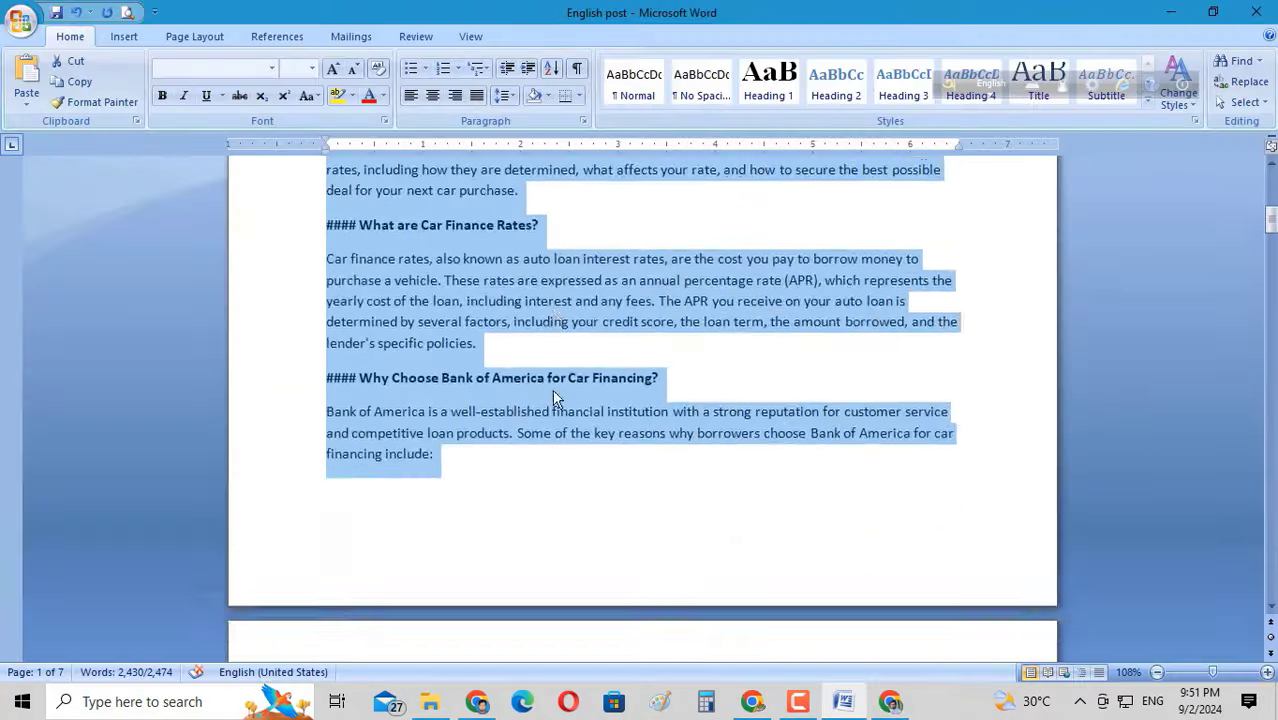
scroll(552, 397, up, 15)
click(465, 338)
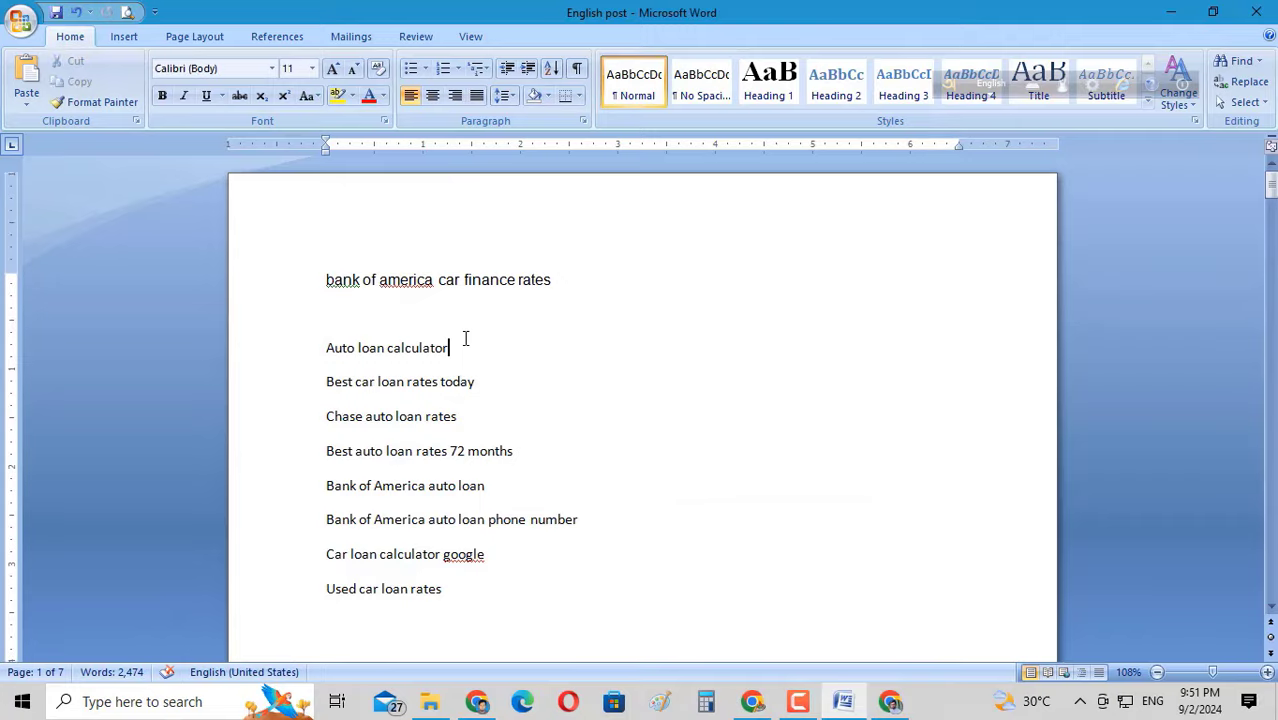
Publish the Bank of America car finance rates post in WordPress
scroll(876, 397, up, 12)
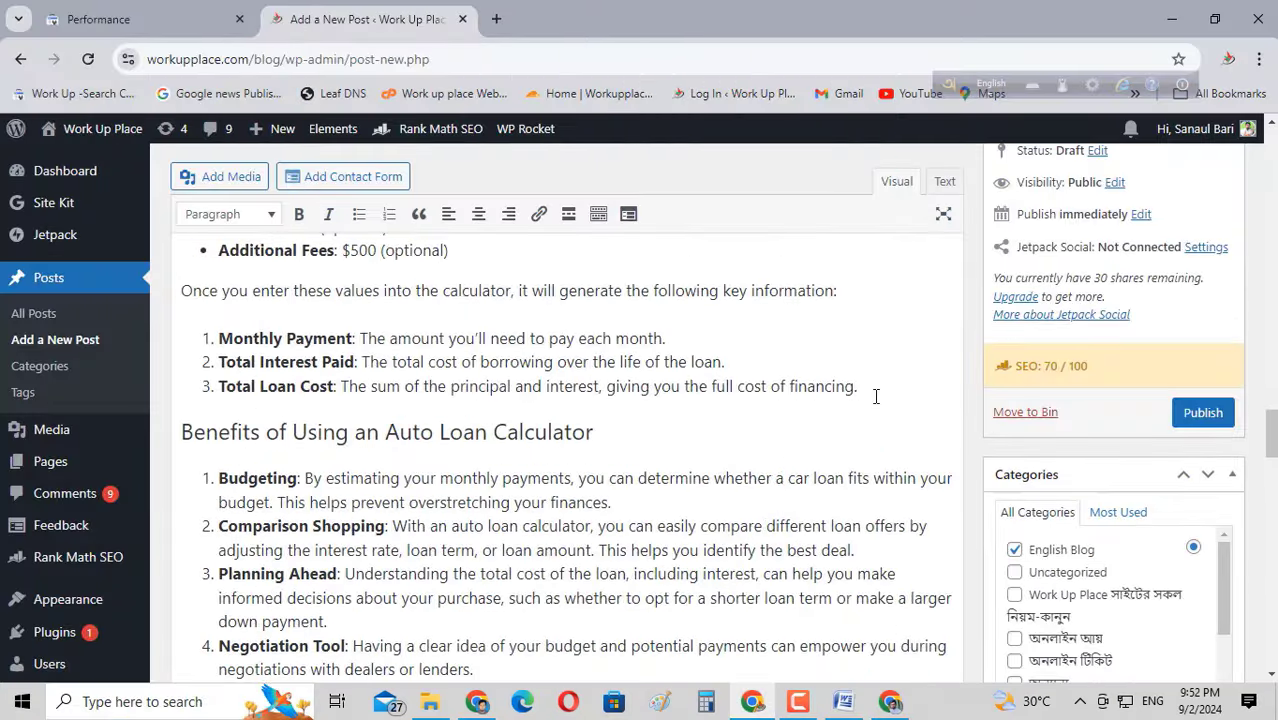
click(1182, 412)
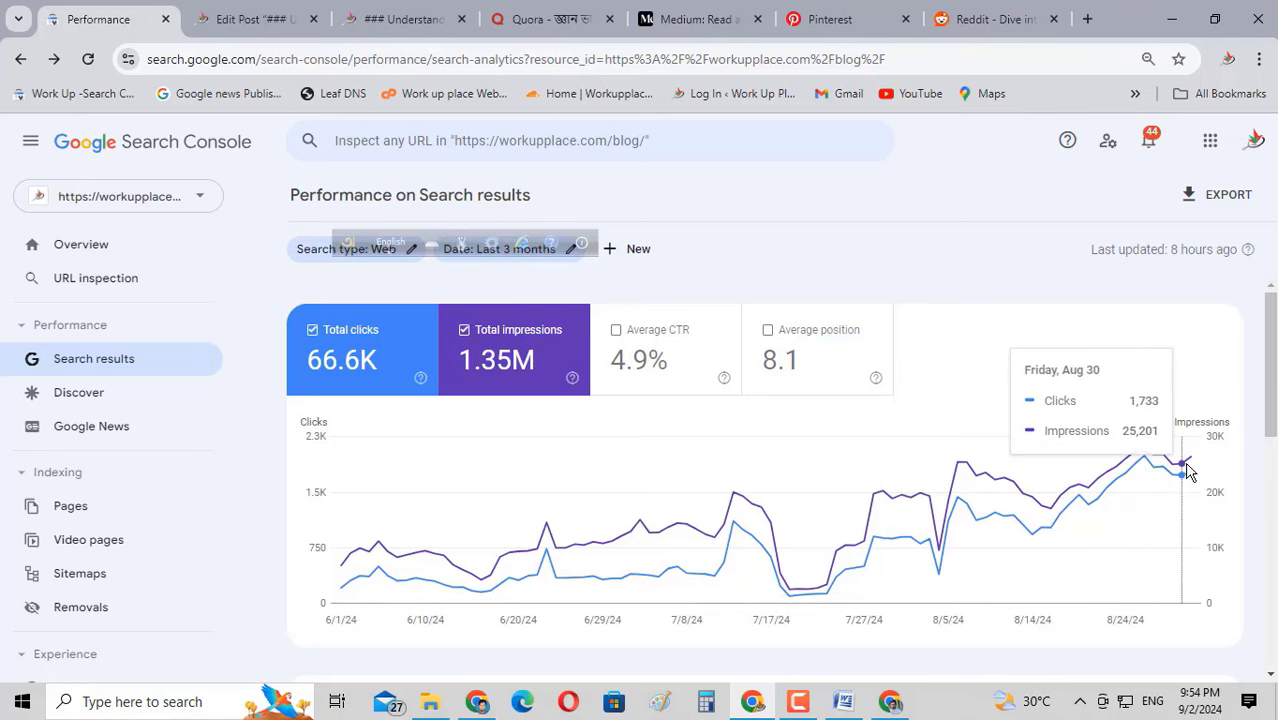
Examine the title, introduction and section headings of the published car finance rates post on the live blog
click(415, 22)
scroll(397, 446, down, 7)
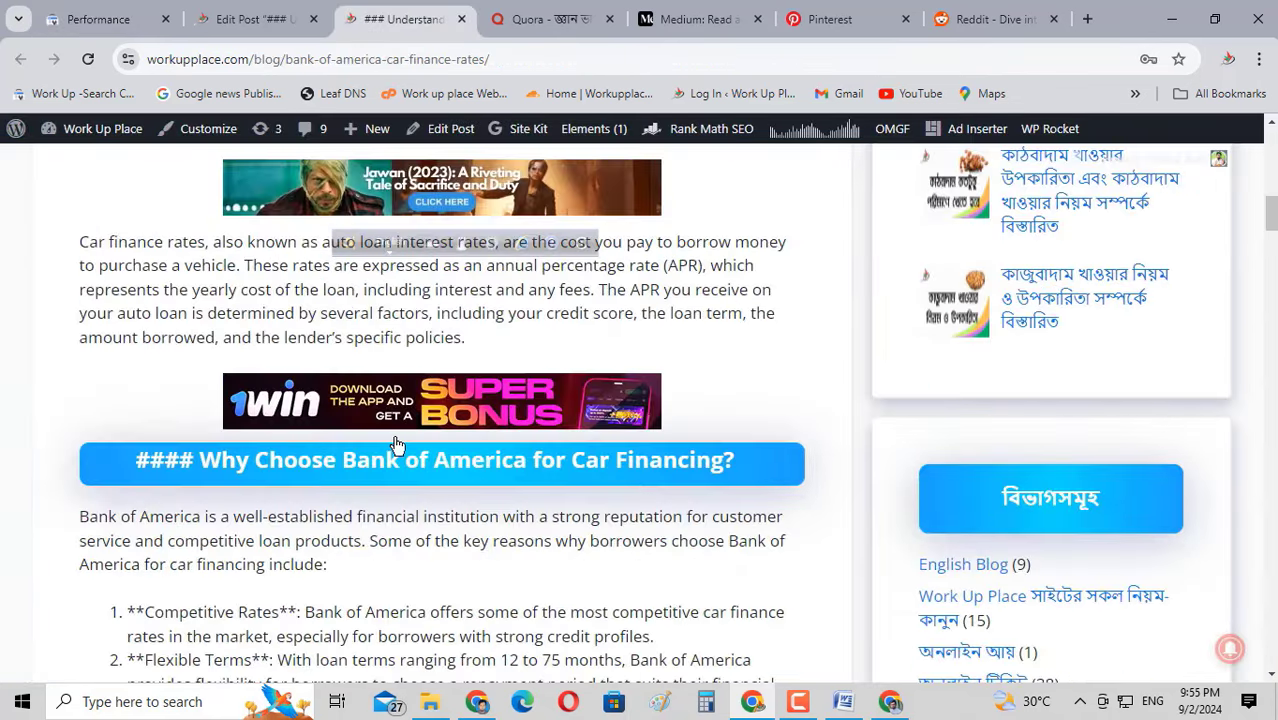
scroll(400, 446, up, 7)
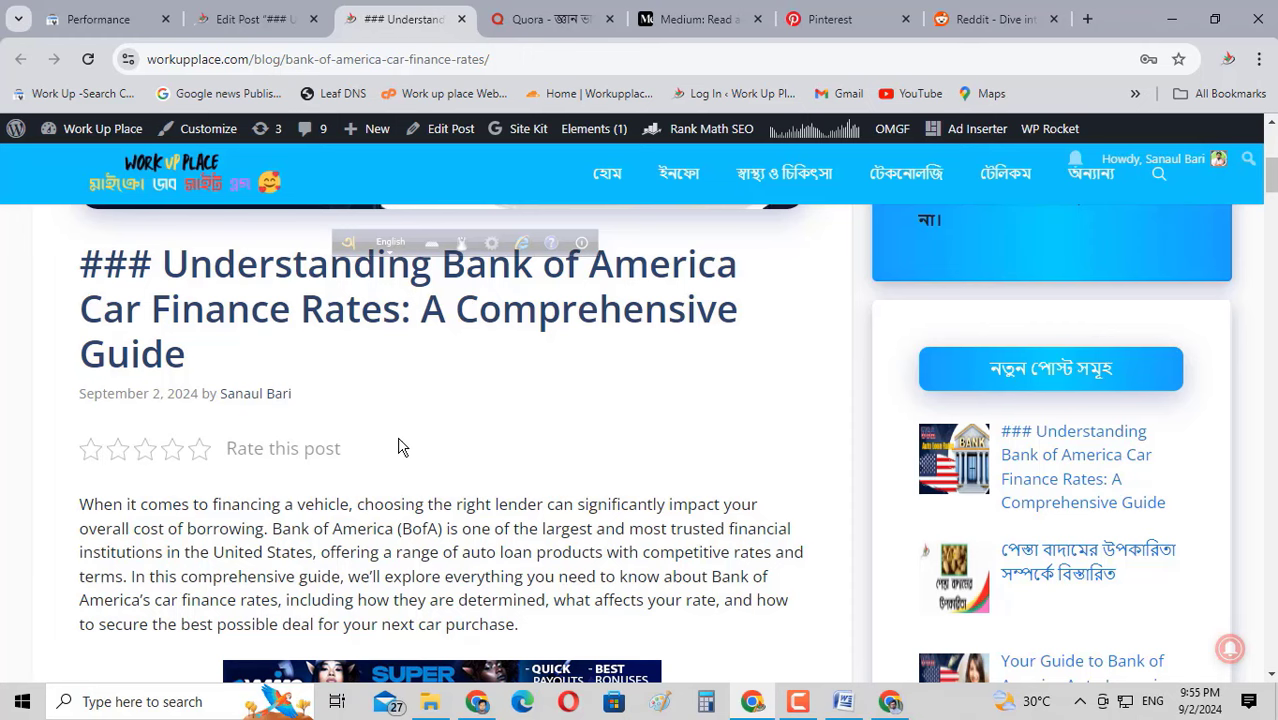
Look over the Quora, Medium, Pinterest and Reddit sites as places to share the post, dismissing Quora's Google sign-in prompt
click(552, 20)
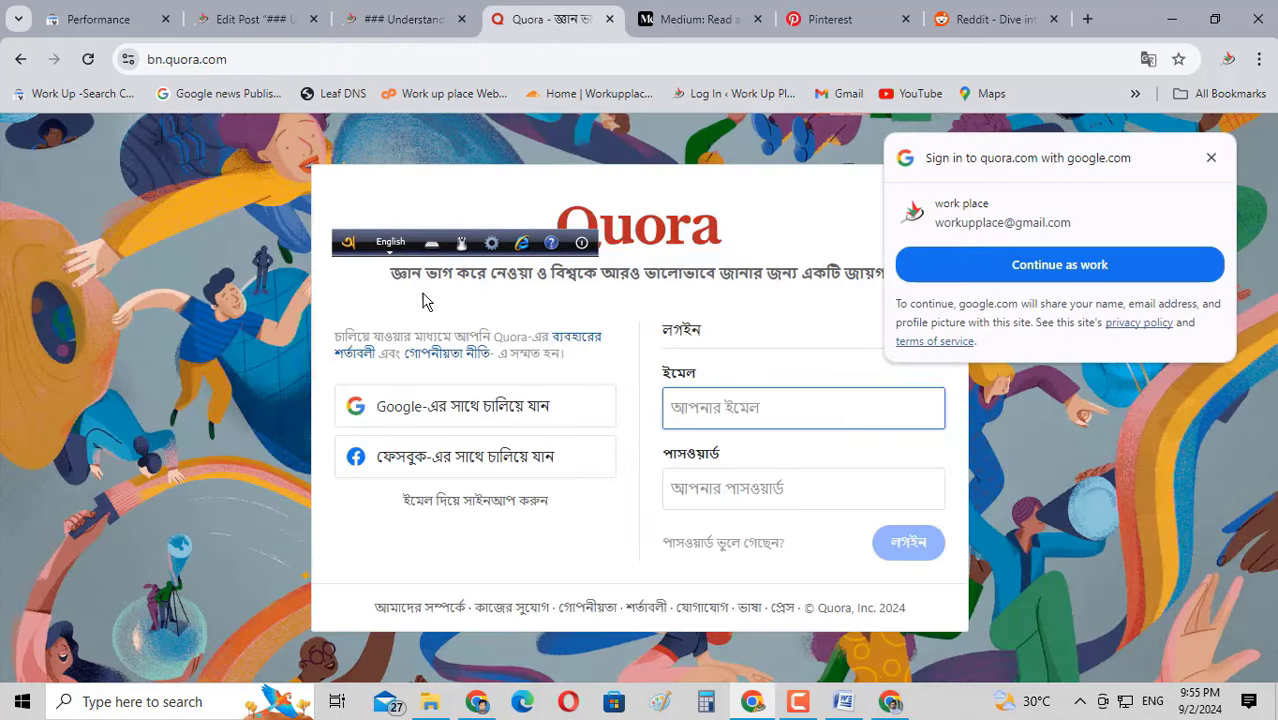
click(1211, 158)
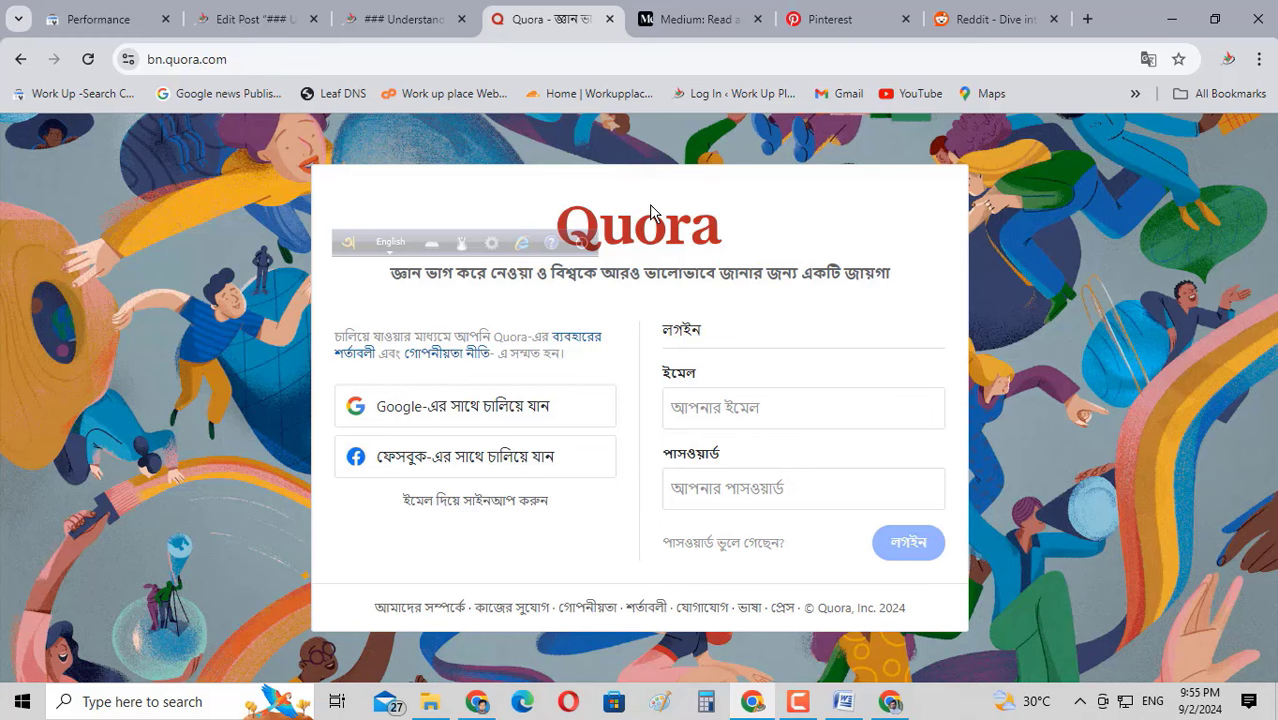
click(717, 20)
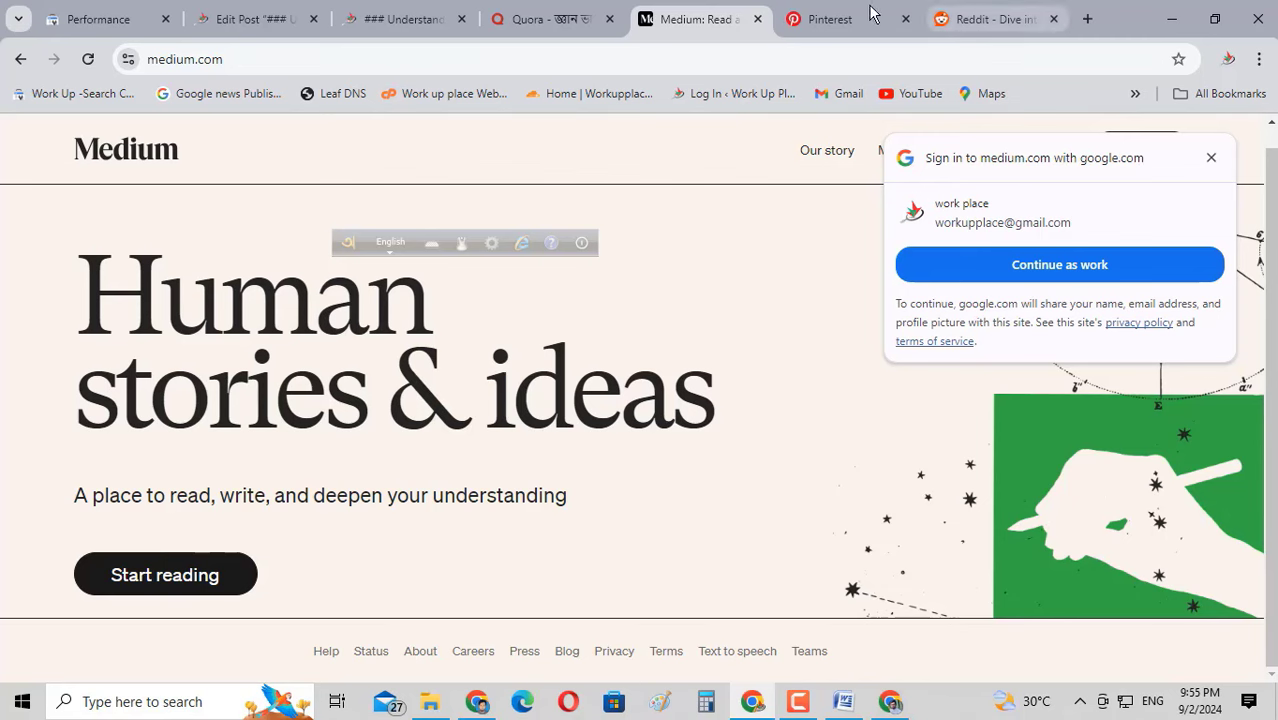
click(827, 19)
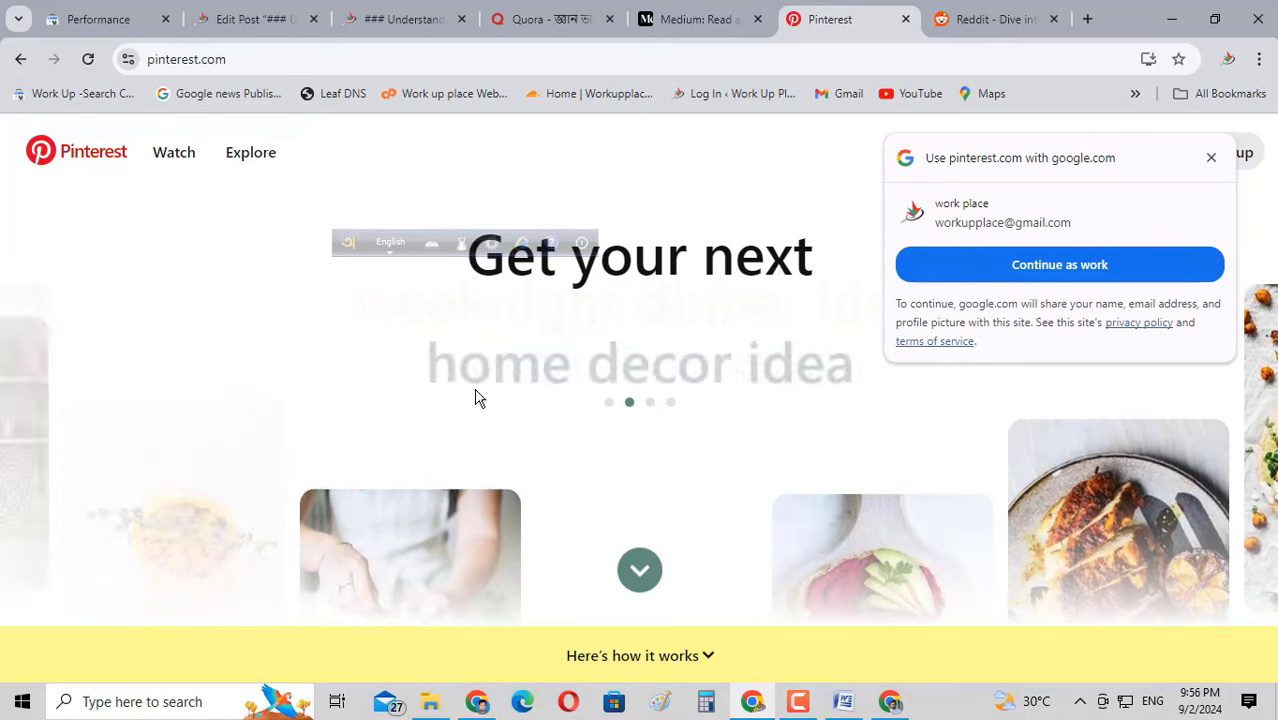
click(981, 24)
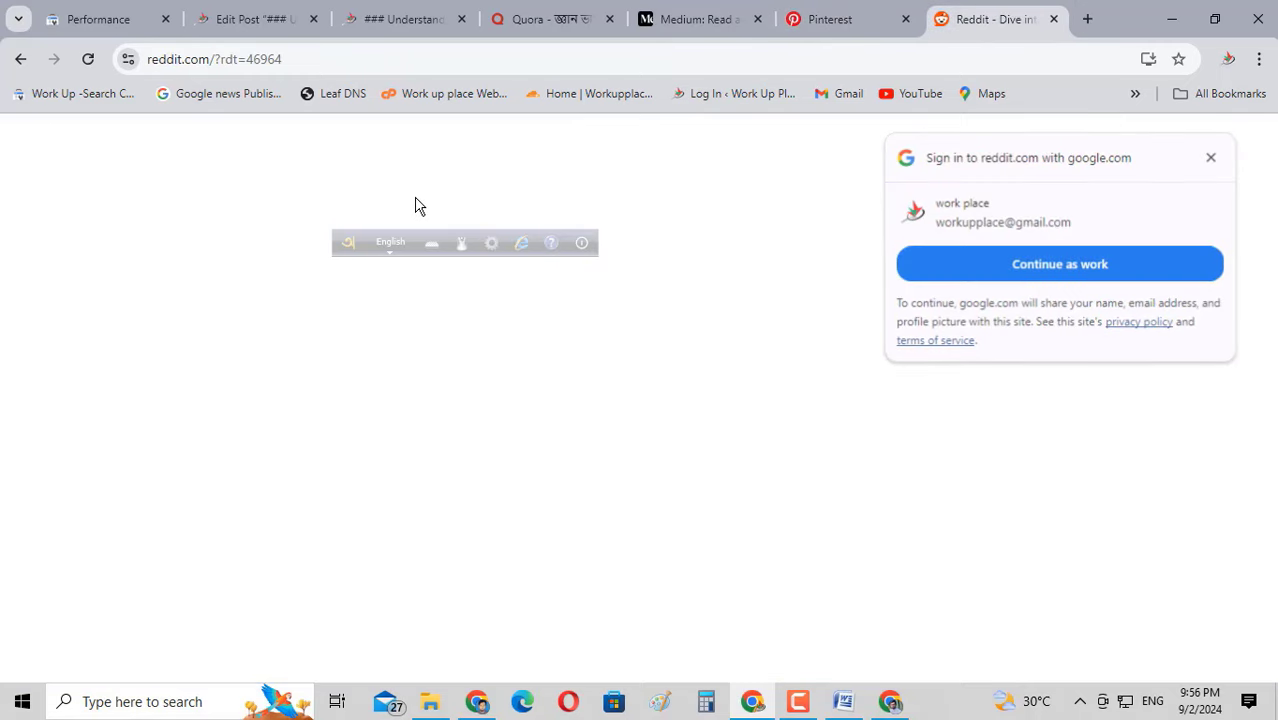
scroll(559, 402, down, 8)
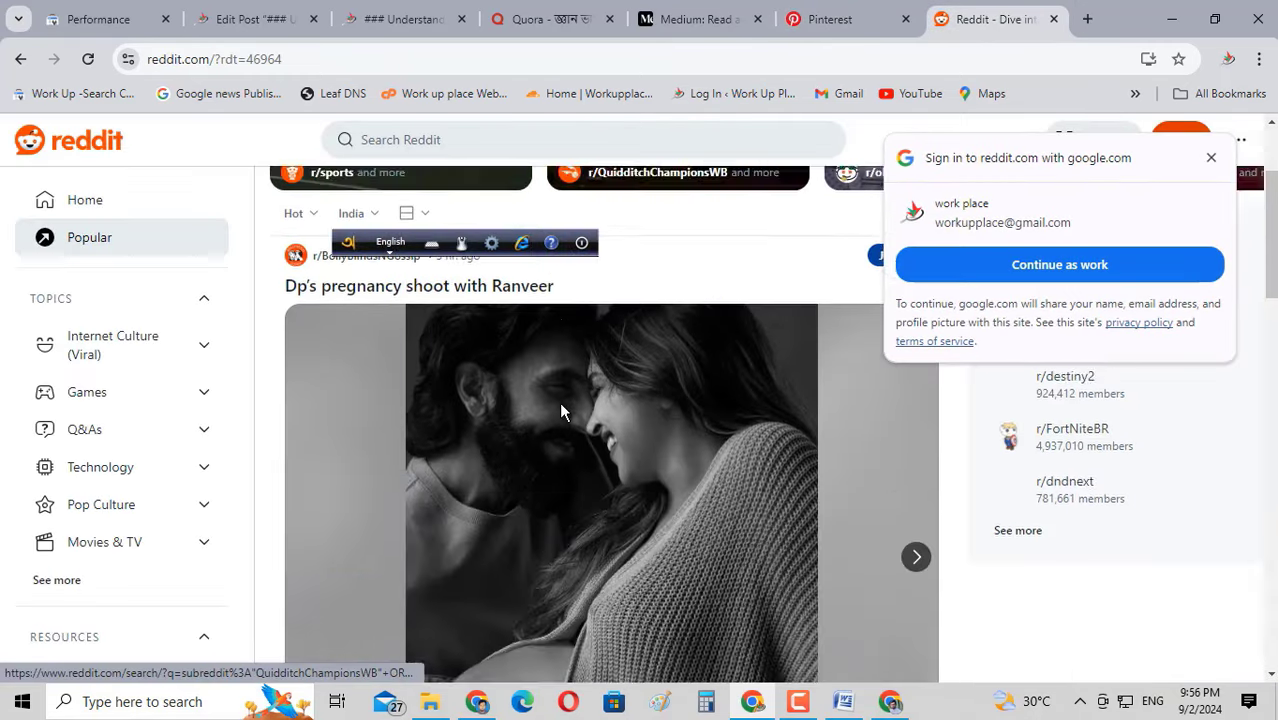
scroll(563, 412, up, 2)
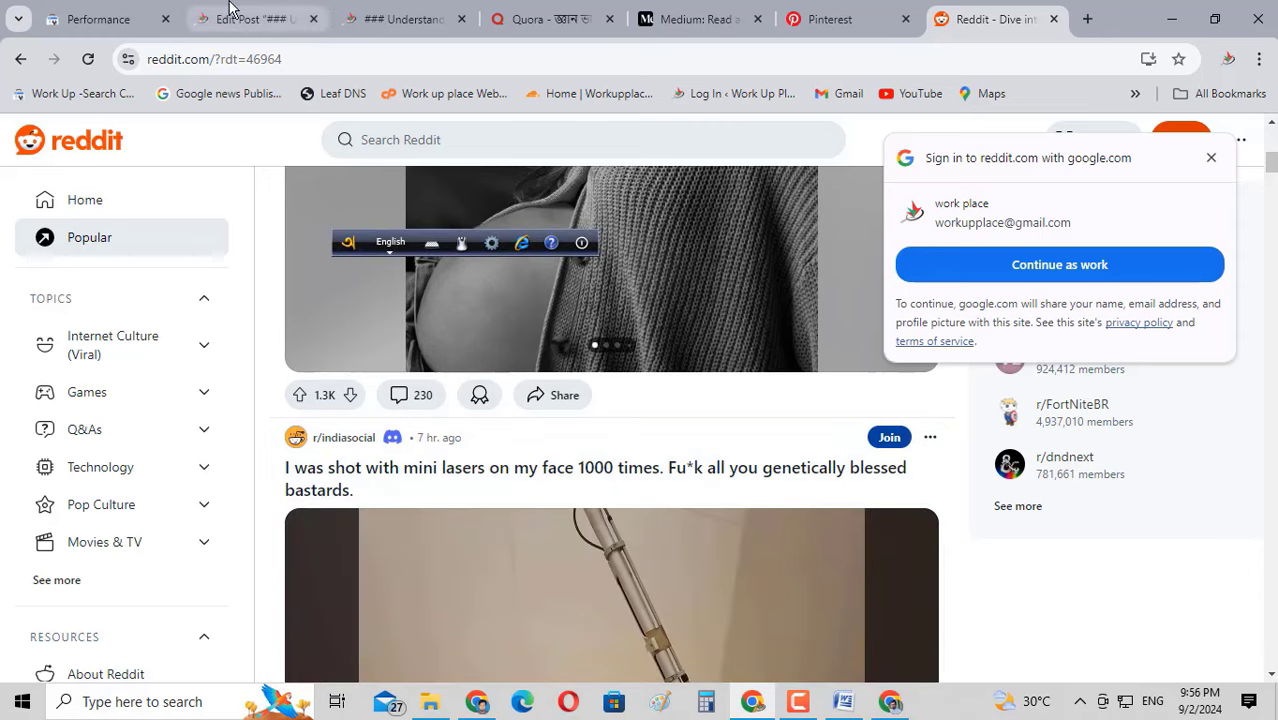
Revisit the Search Console performance report and the published post, moving the floating keyboard-language bar above the post title
click(64, 16)
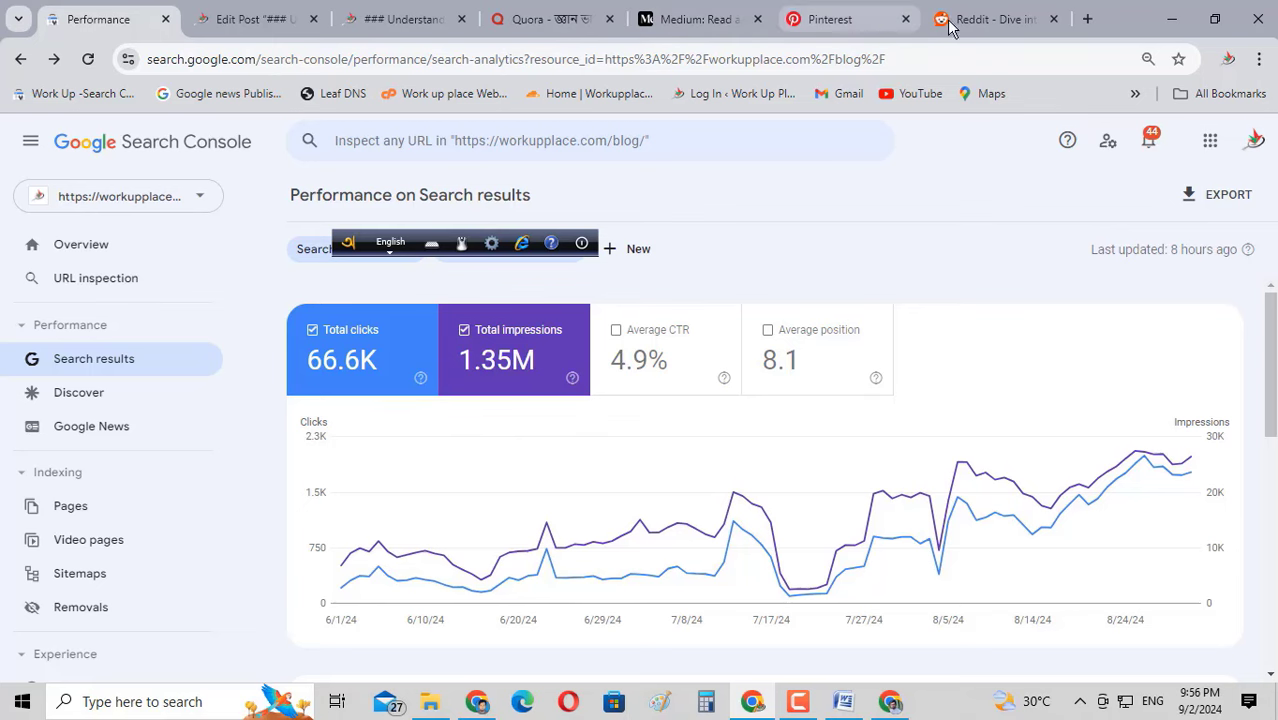
click(395, 19)
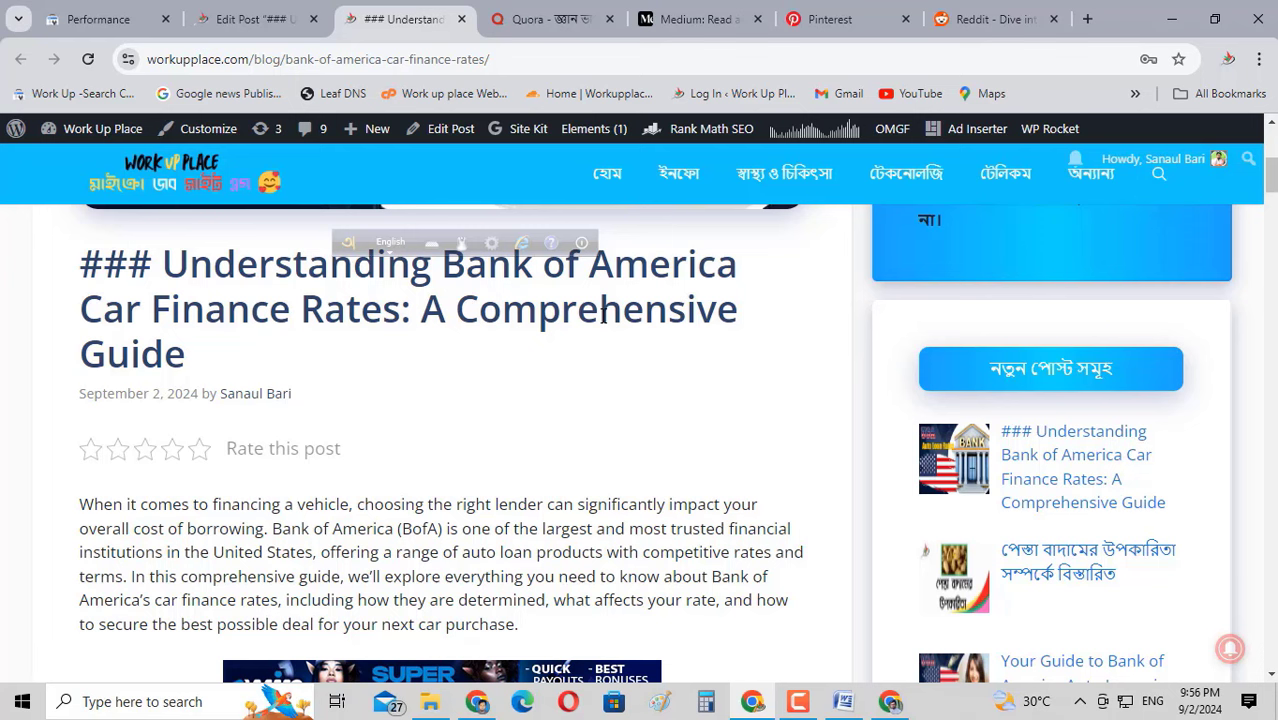
drag(346, 243, 355, 165)
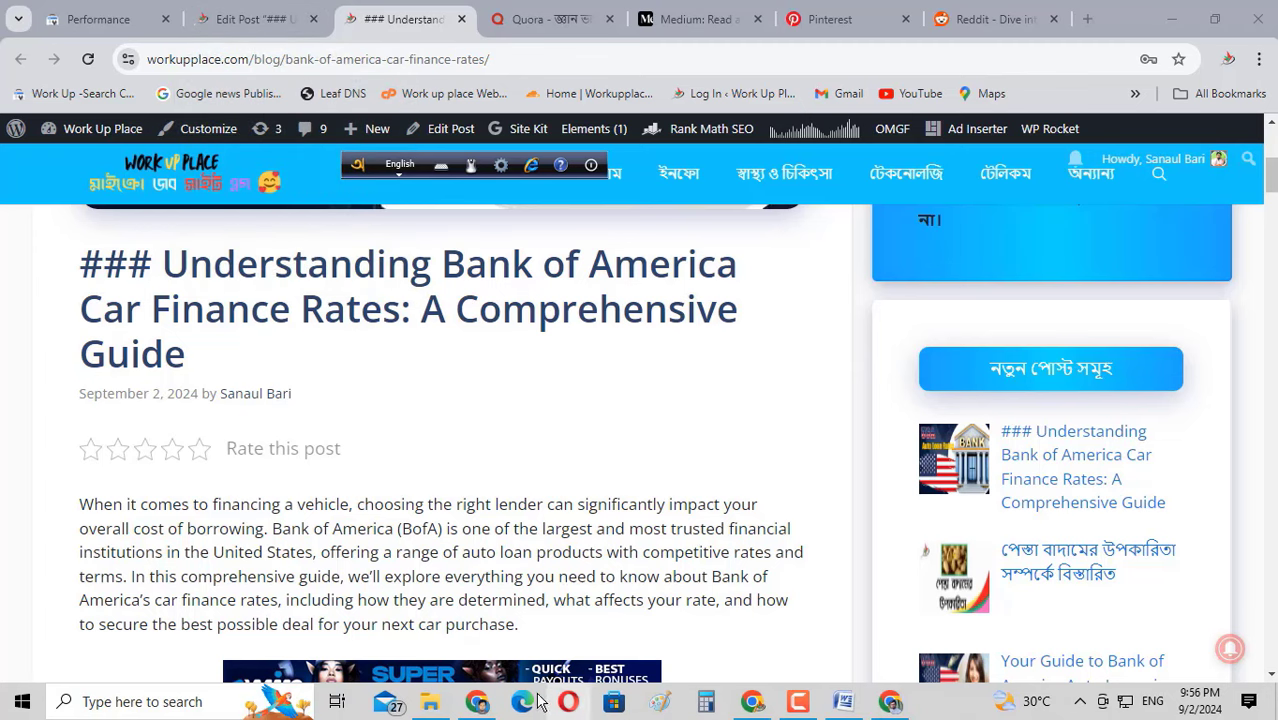
In the other Chrome window, reload the Google results for "Bank of America Auto Loans in 2024" and check Work Up Place's ranking
click(476, 701)
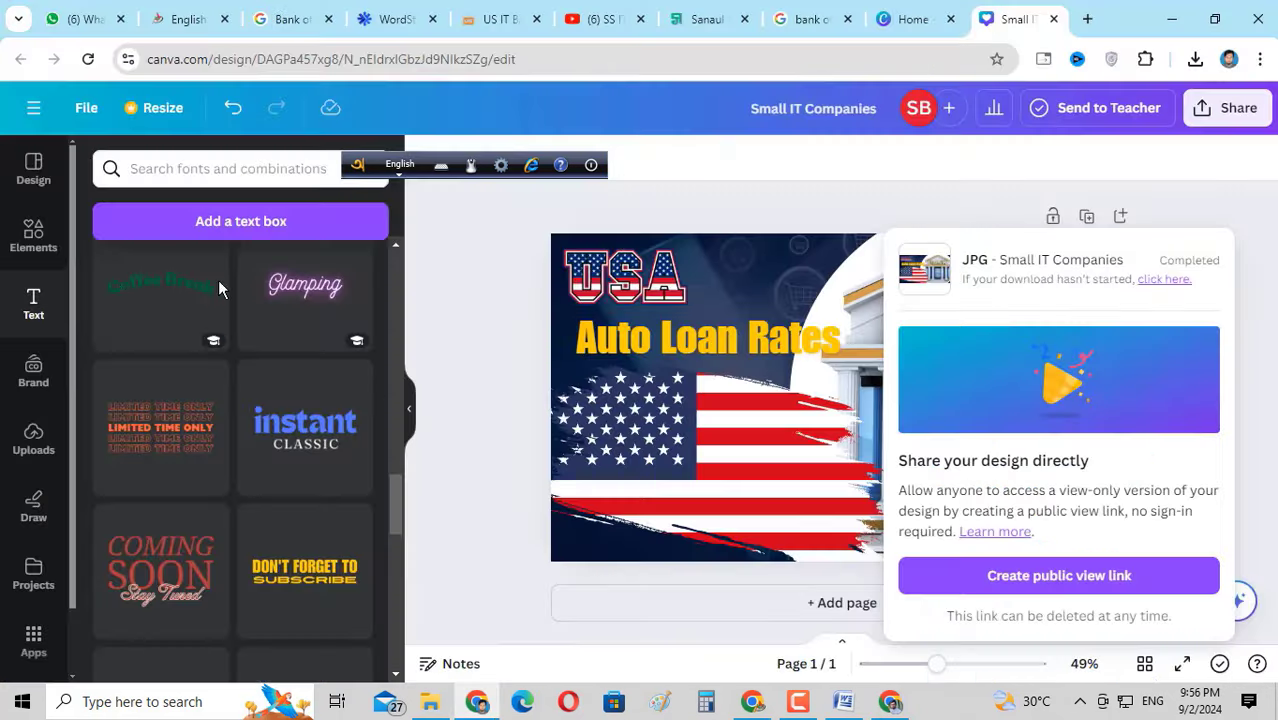
click(247, 15)
click(279, 19)
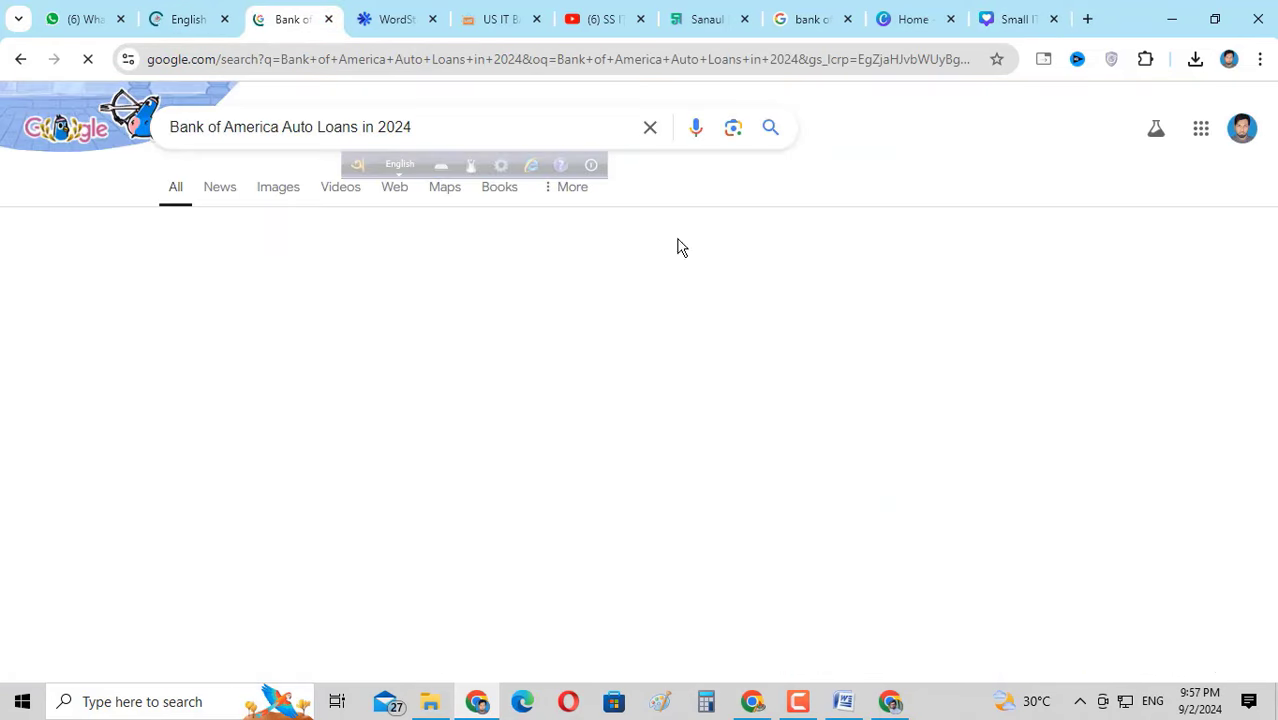
scroll(280, 380, down, 2)
scroll(270, 252, up, 2)
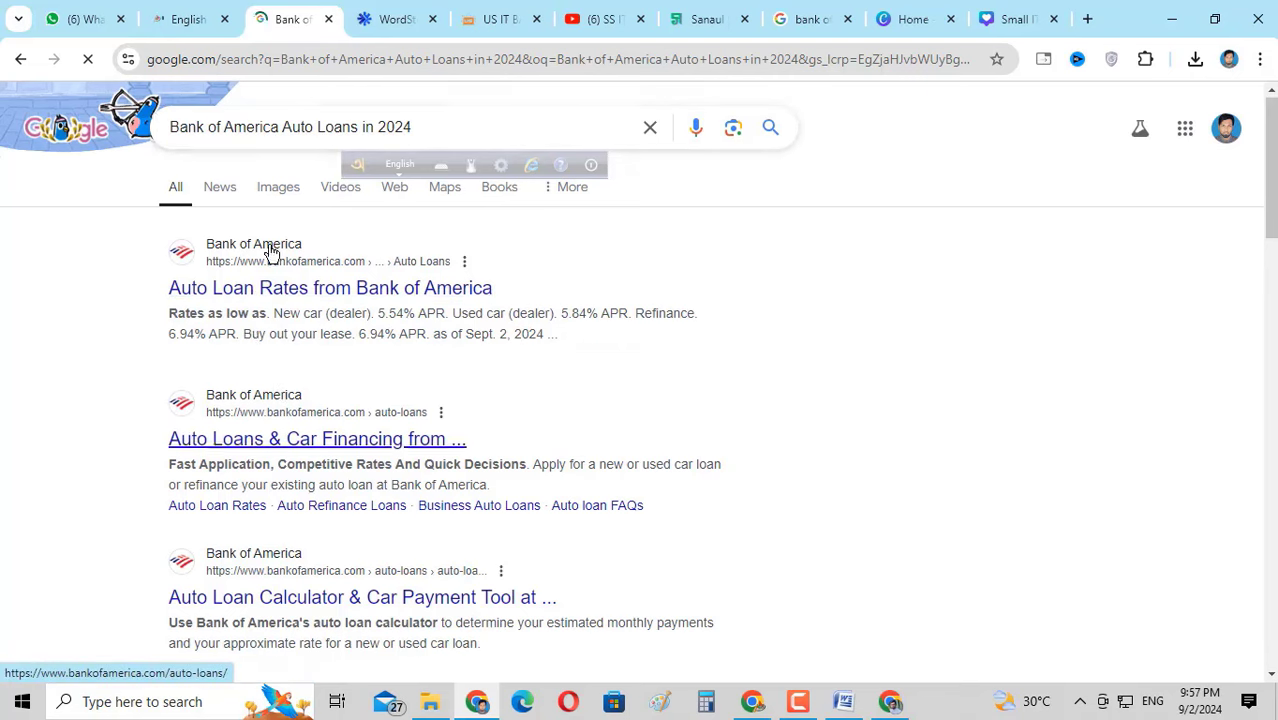
scroll(328, 291, down, 10)
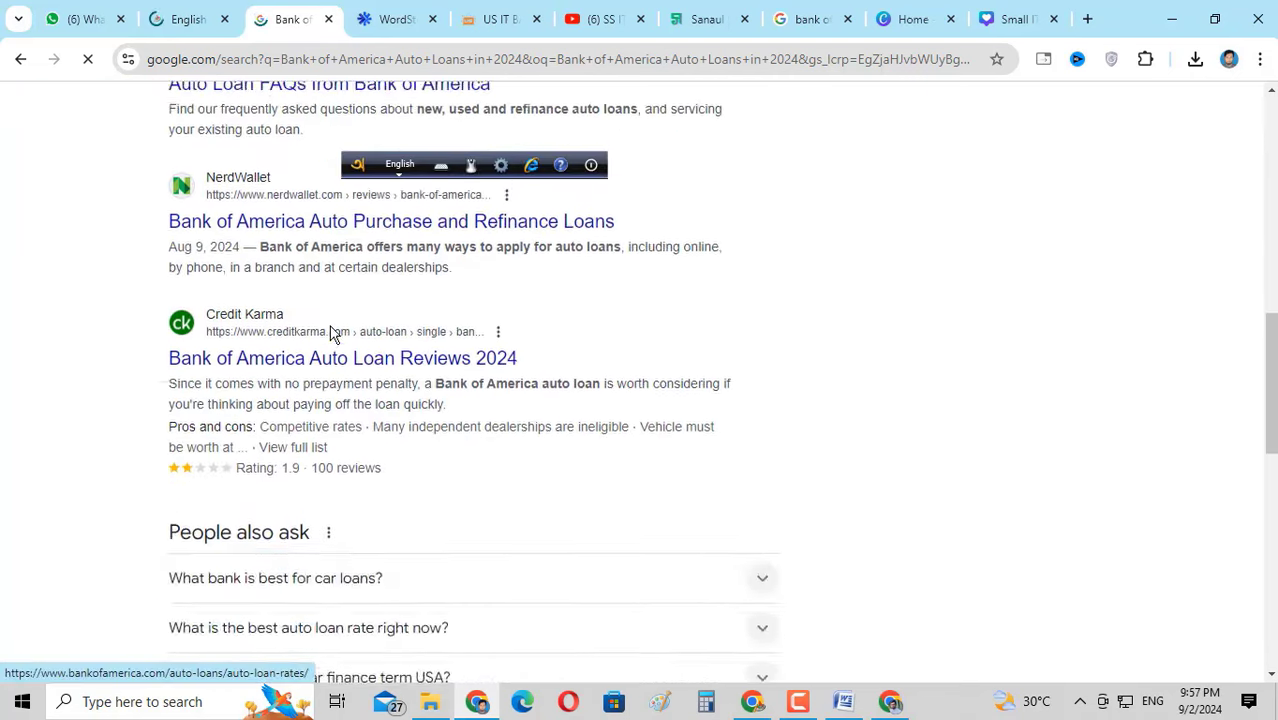
scroll(330, 333, up, 3)
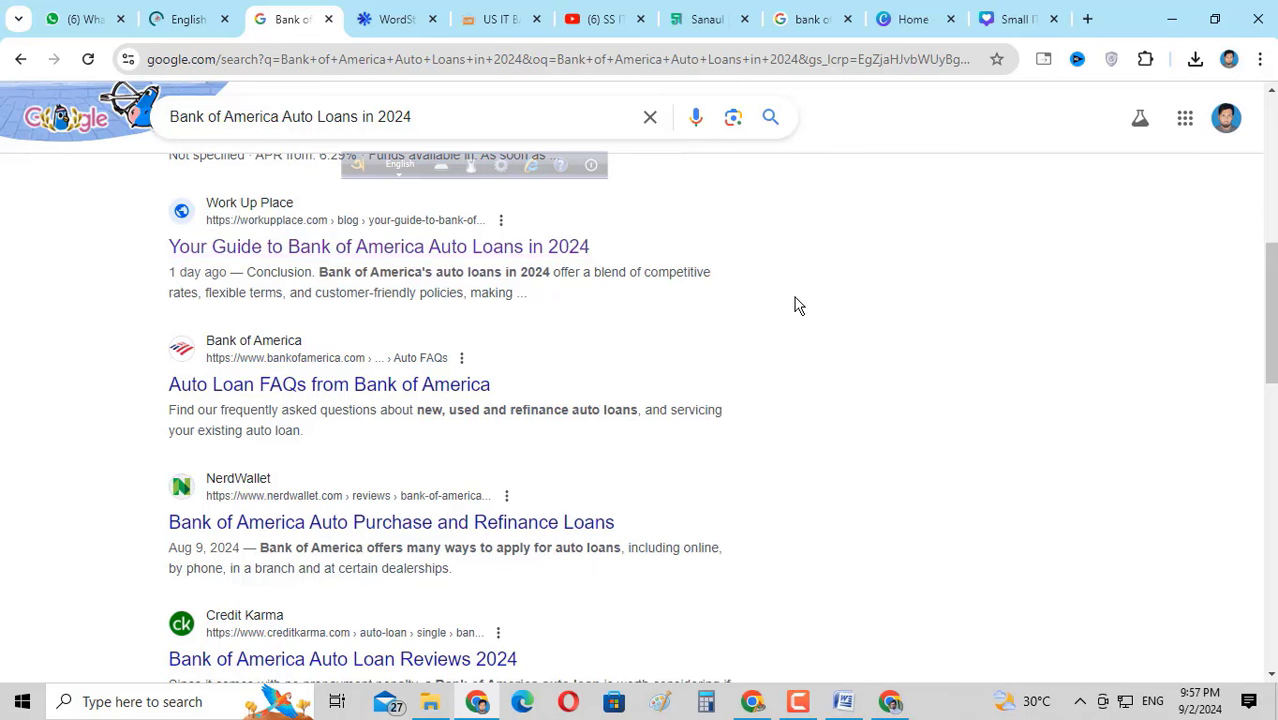